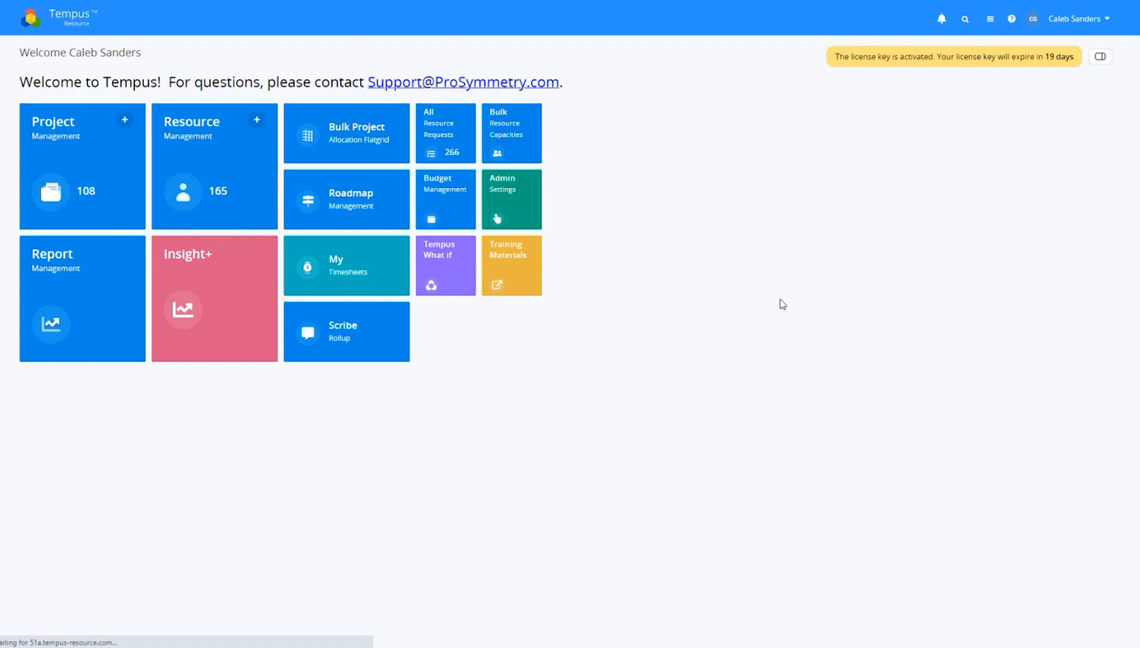
Open Insight+ from the Tempus home page to show the Overview dashboards
{"action": "left_click", "coordinate": [262, 324]}
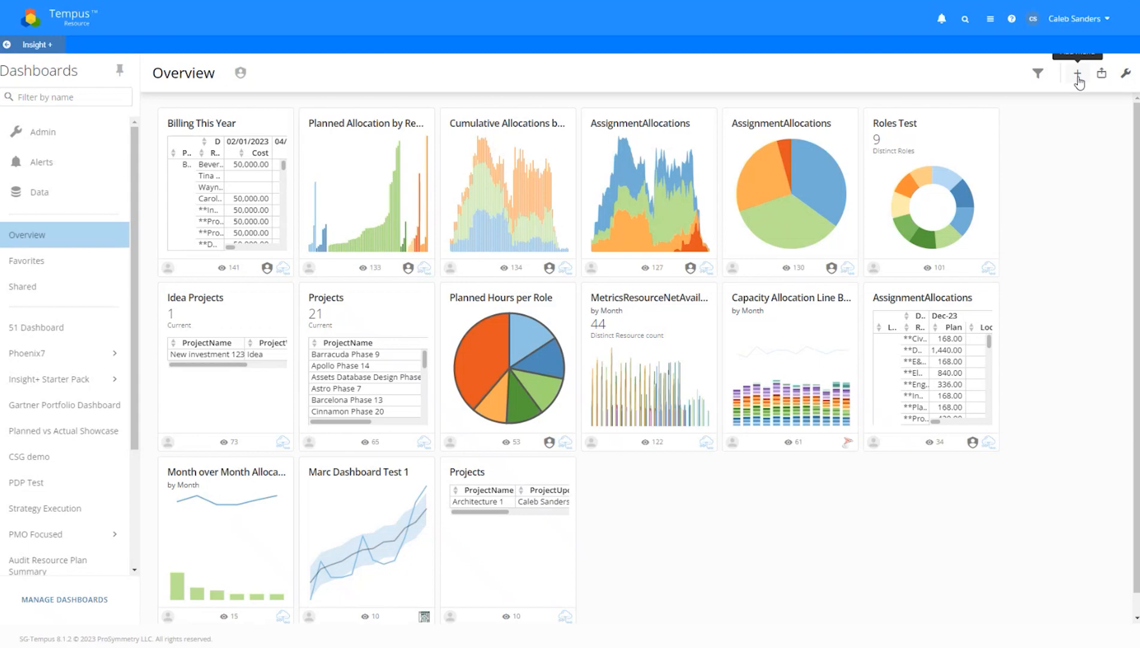
Create a new visualization card on the AssignmentAllocations dataset, found by searching 'assign'
{"action": "left_click", "coordinate": [1077, 73]}
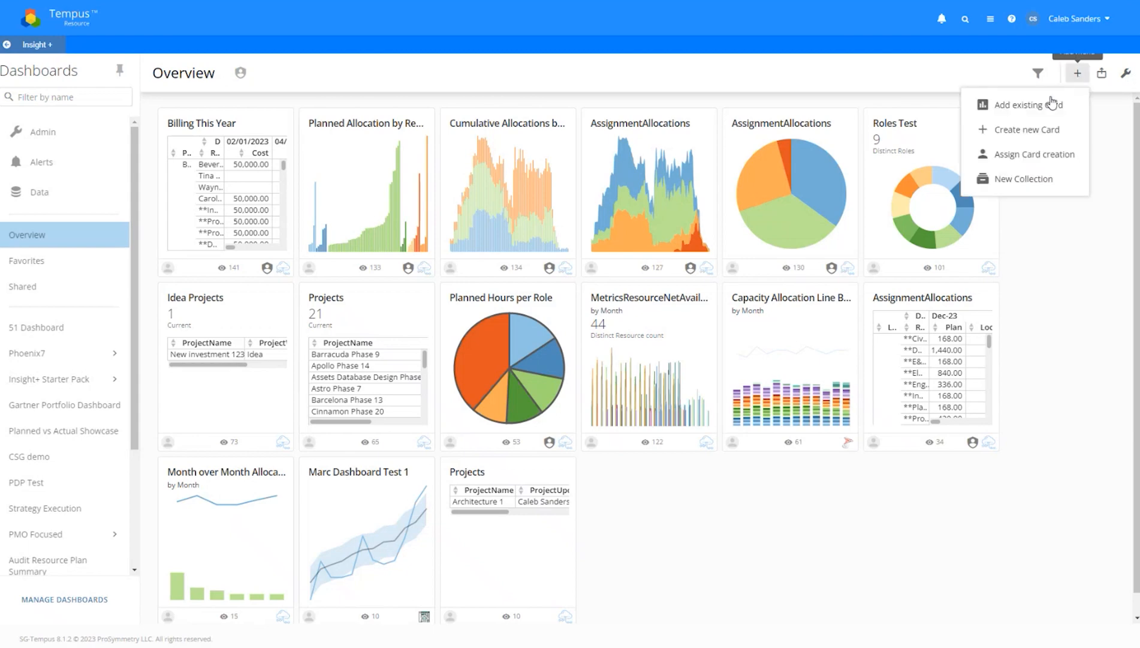
{"action": "left_click", "coordinate": [1026, 126]}
{"action": "left_click", "coordinate": [327, 334]}
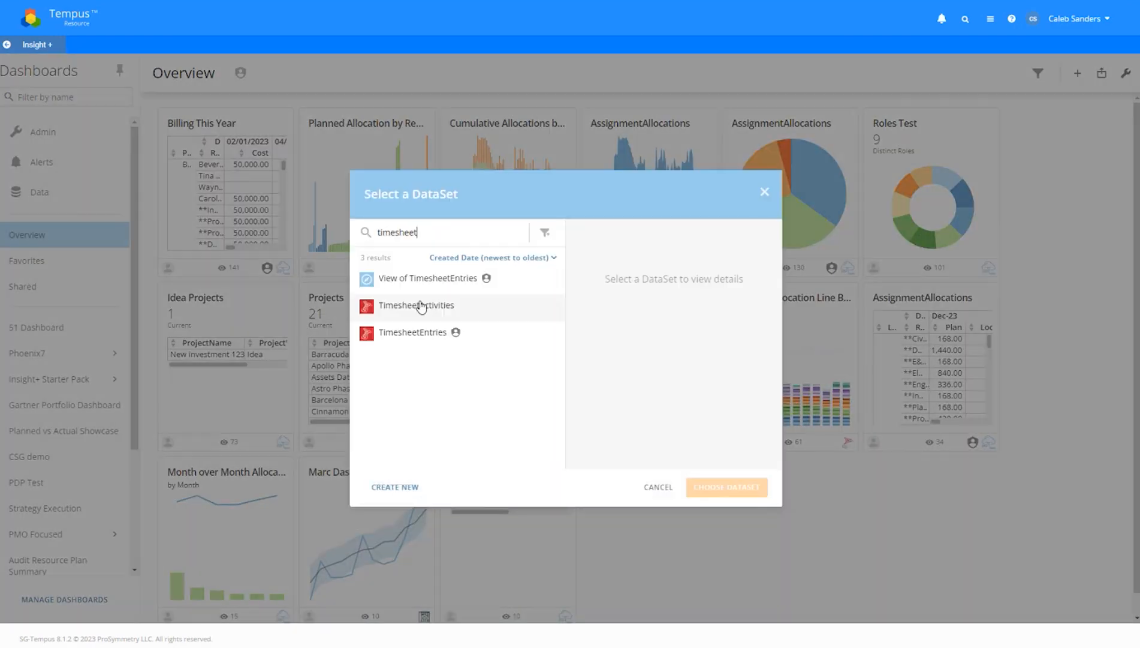
{"action": "double_click", "coordinate": [490, 236]}
{"action": "left_click", "coordinate": [489, 236]}
{"action": "double_click", "coordinate": [490, 236]}
{"action": "key", "text": "BackSpace"}
{"action": "type", "text": "assign"}
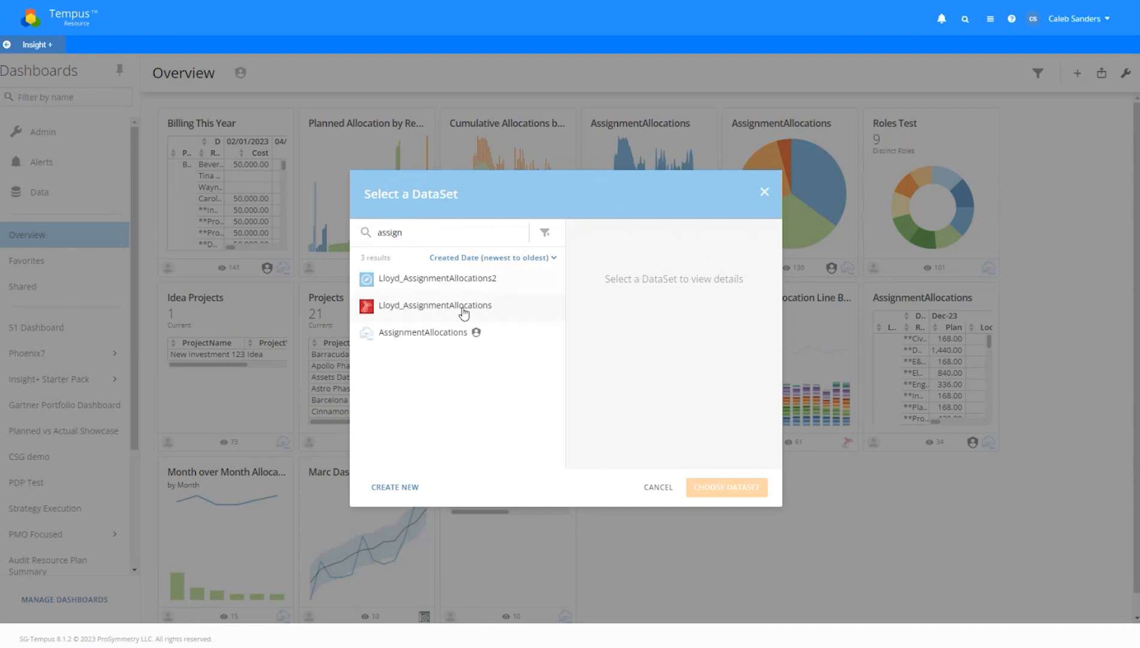
{"action": "left_click", "coordinate": [473, 332]}
{"action": "left_click", "coordinate": [714, 486]}
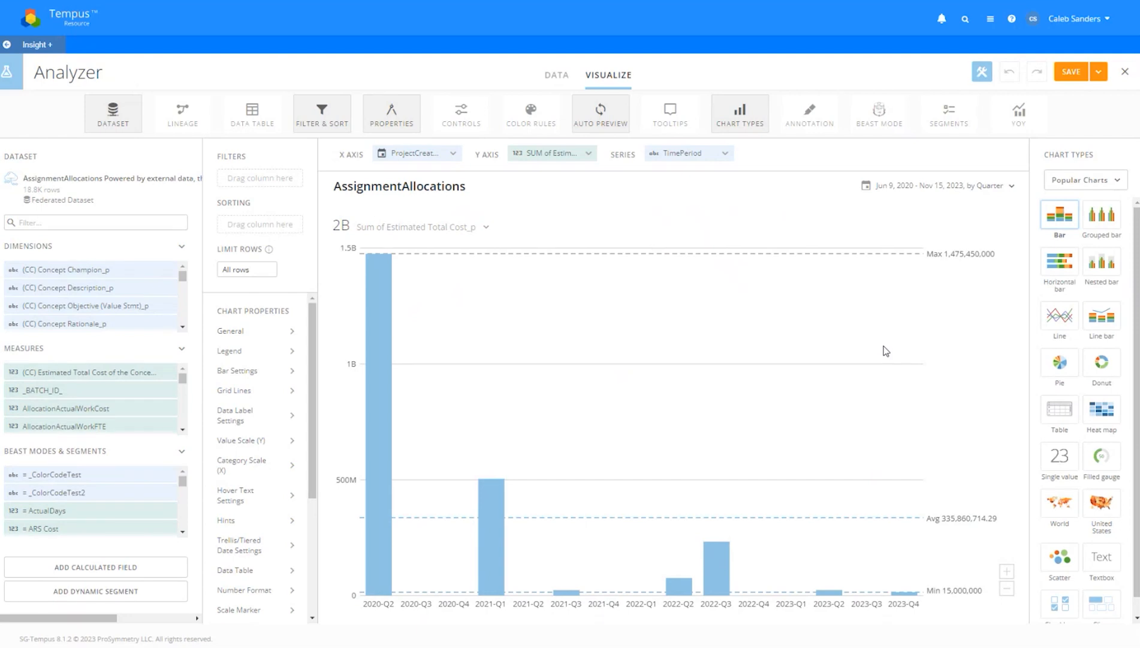
{"action": "left_click", "coordinate": [123, 115]}
{"action": "left_click", "coordinate": [113, 118]}
{"action": "scroll", "coordinate": [133, 501], "scroll_direction": "down", "scroll_amount": 3}
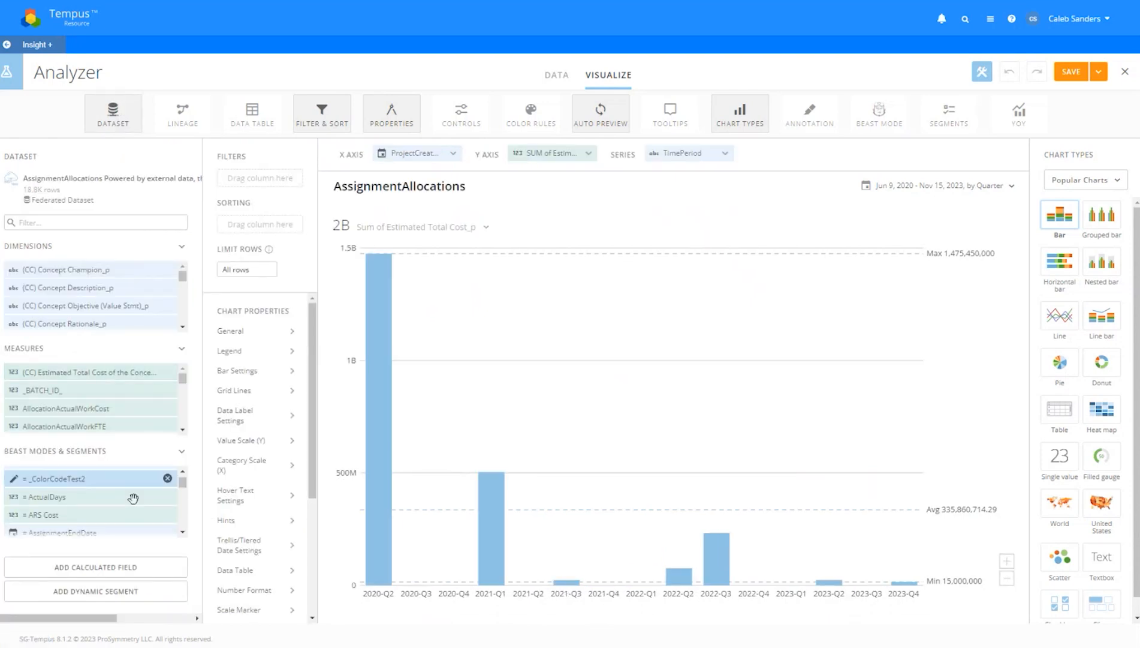
{"action": "scroll", "coordinate": [133, 504], "scroll_direction": "up", "scroll_amount": 3}
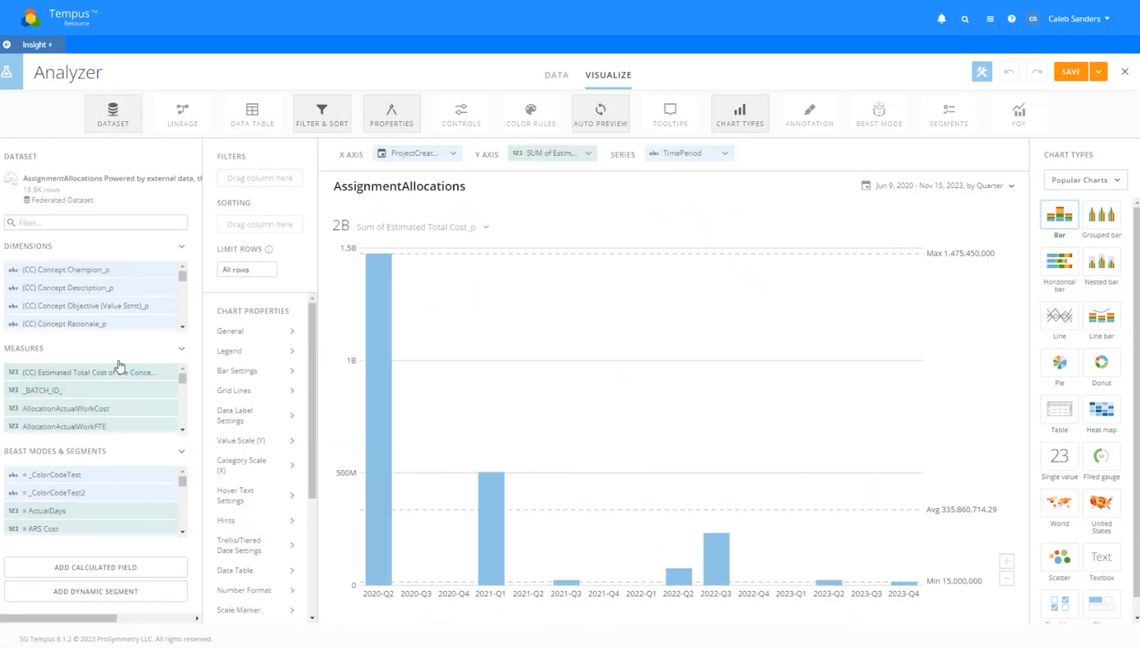
{"action": "left_click", "coordinate": [114, 348]}
{"action": "left_click", "coordinate": [112, 247]}
{"action": "scroll", "coordinate": [174, 401], "scroll_direction": "down", "scroll_amount": 5}
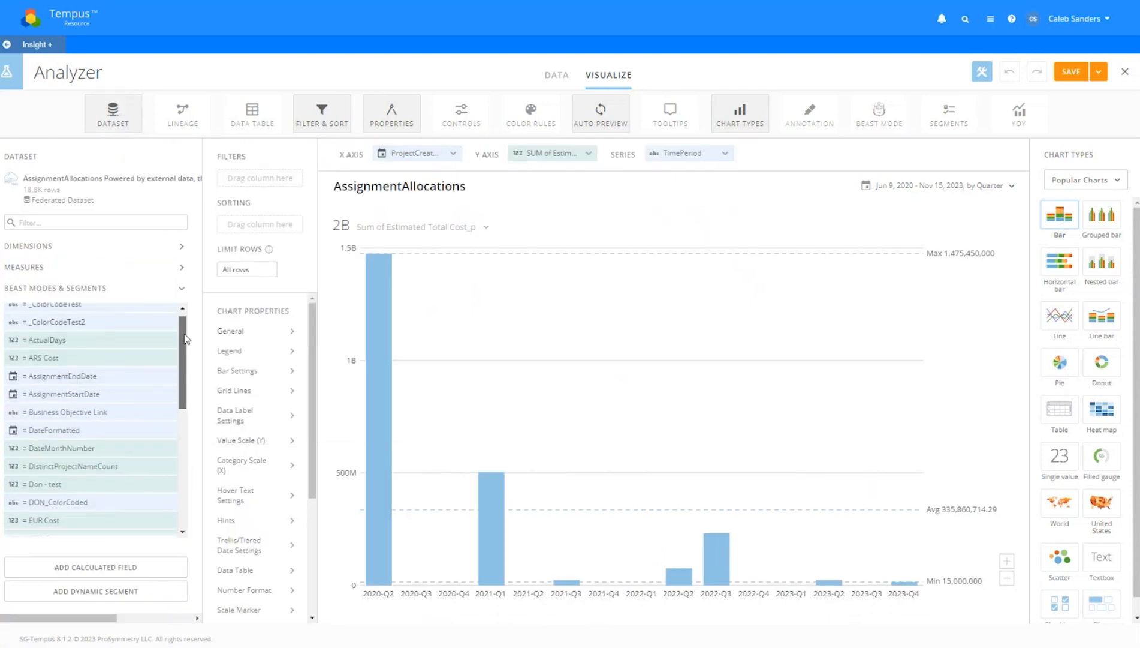
{"action": "scroll", "coordinate": [174, 400], "scroll_direction": "down", "scroll_amount": 4}
{"action": "left_click_drag", "start_coordinate": [184, 445], "coordinate": [189, 274]}
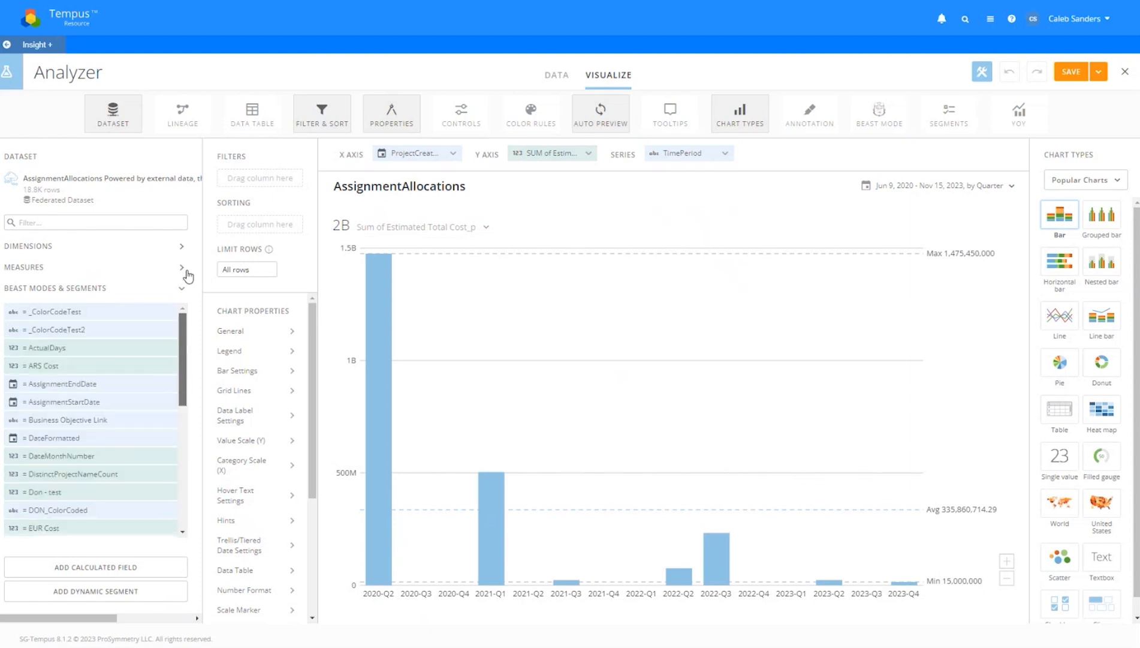
{"action": "left_click", "coordinate": [69, 191]}
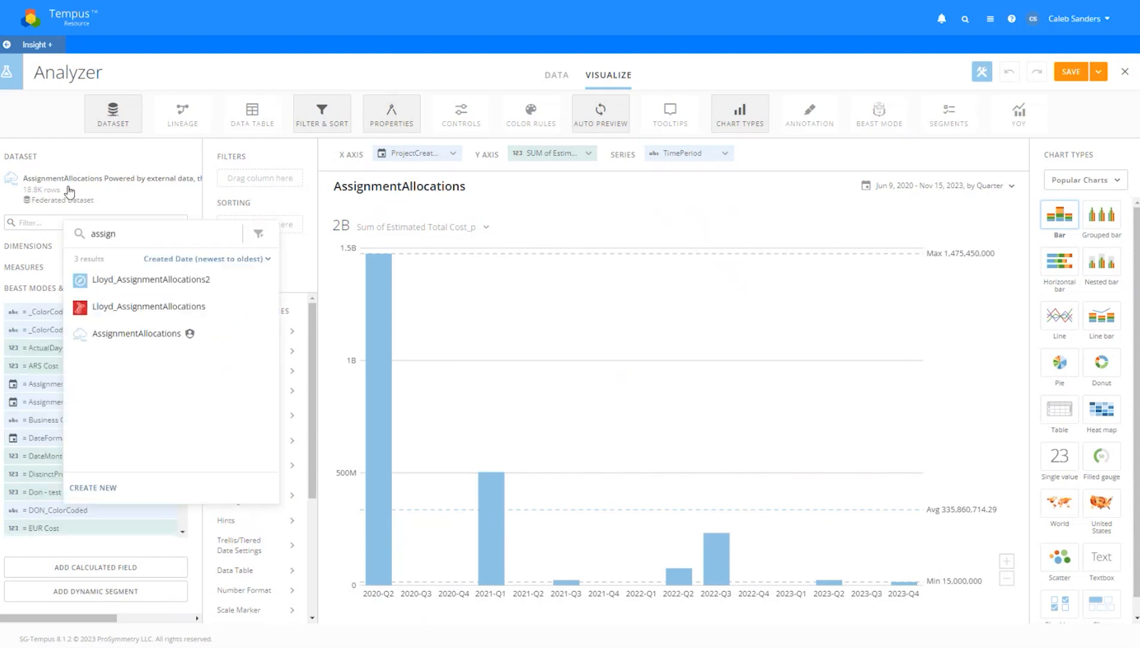
{"action": "left_click", "coordinate": [48, 133]}
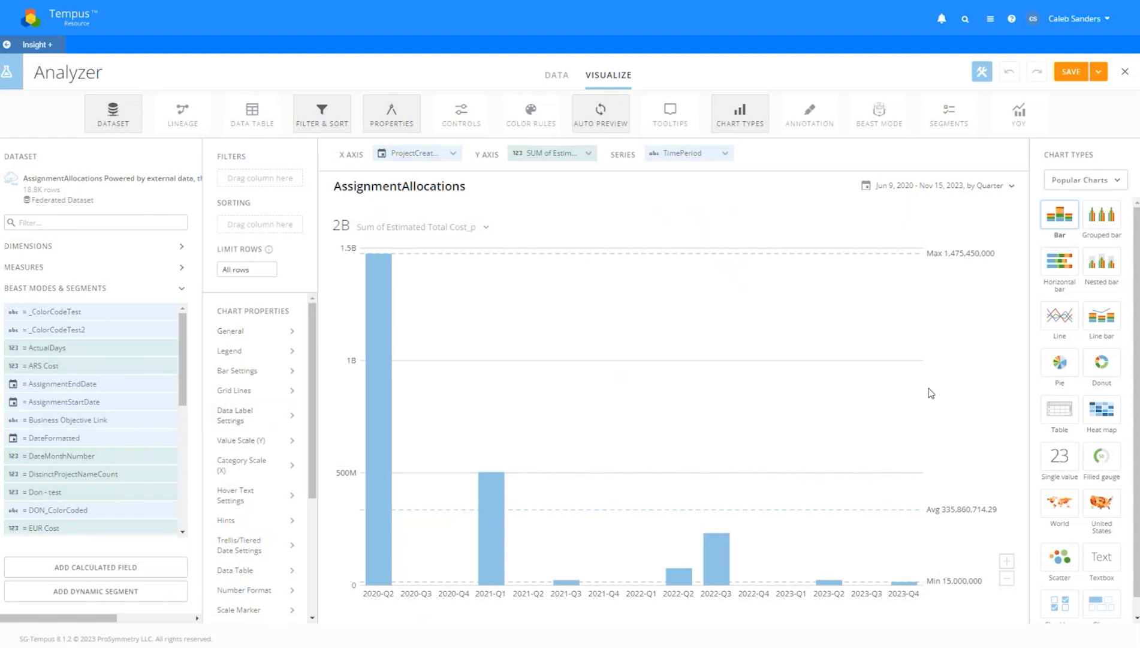
Switch to a Table chart with No Summary Number and remove the ProjectCreatedOn, Estimated Total Cost_p, TimePeriod columns
{"action": "left_click", "coordinate": [1053, 414]}
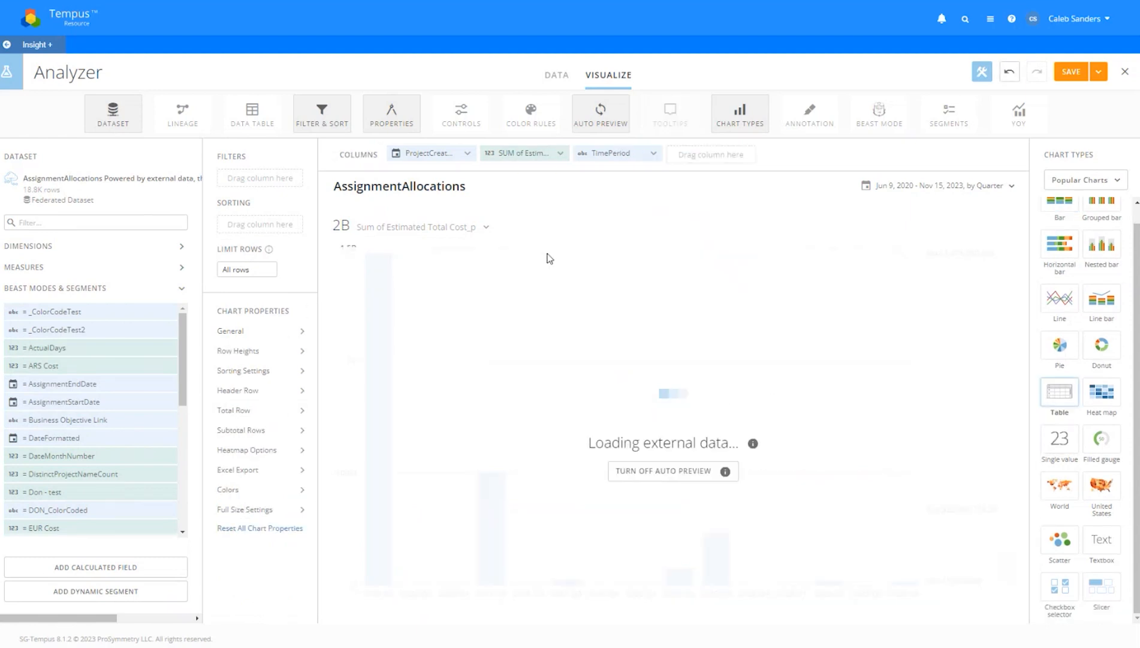
{"action": "left_click", "coordinate": [425, 227]}
{"action": "left_click", "coordinate": [403, 305]}
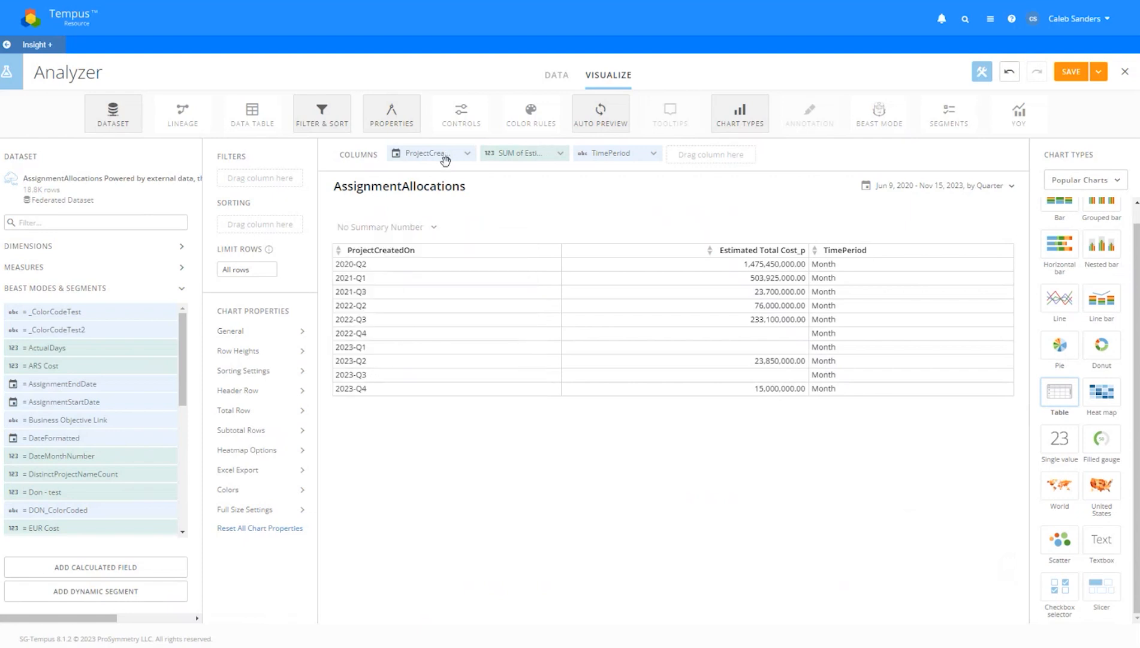
{"action": "left_click", "coordinate": [470, 153]}
{"action": "left_click", "coordinate": [470, 153]}
{"action": "left_click", "coordinate": [470, 154]}
Add Date and ResourceName as the table's columns
{"action": "left_click", "coordinate": [124, 222]}
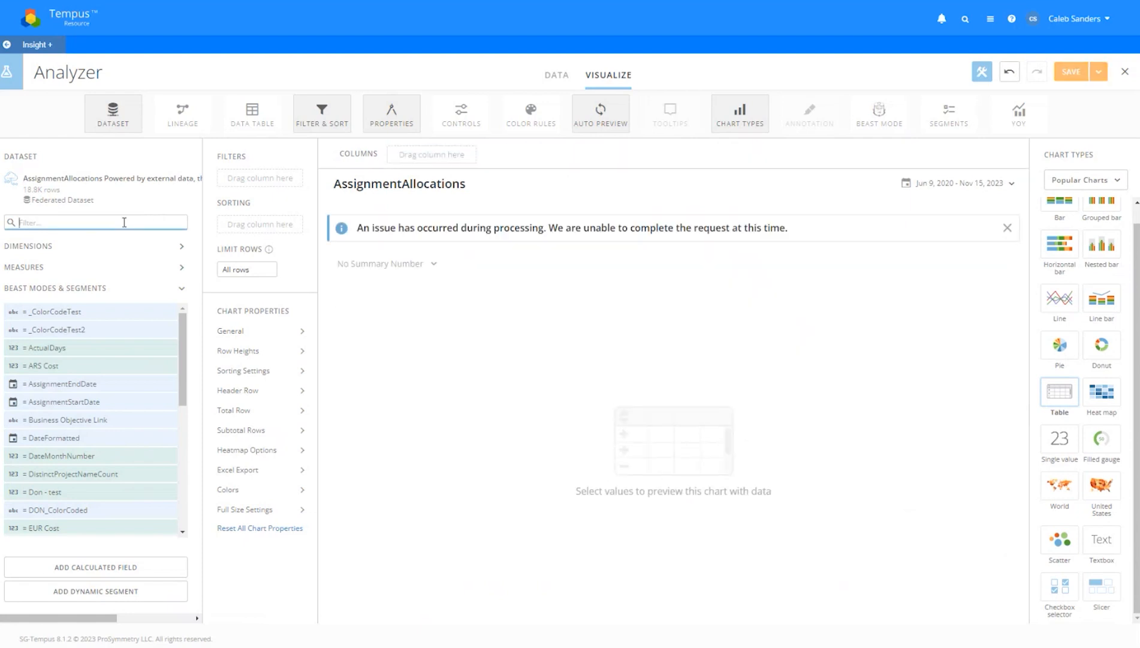
{"action": "type", "text": "dat"}
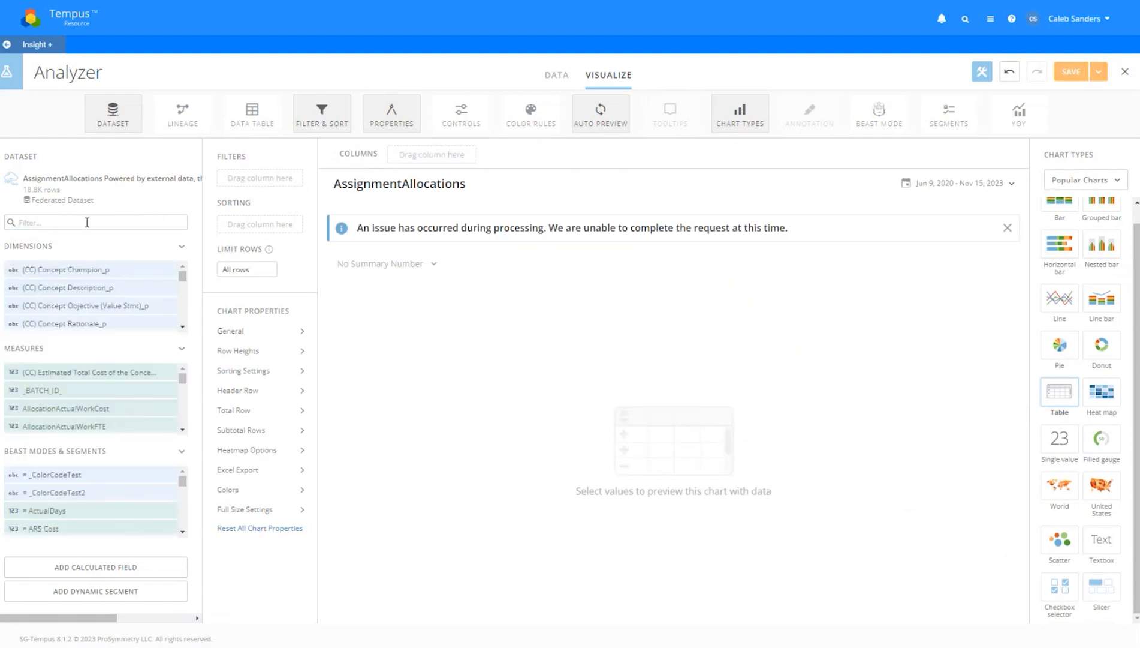
{"action": "type", "text": "e"}
{"action": "left_click_drag", "start_coordinate": [67, 304], "coordinate": [424, 161]}
{"action": "double_click", "coordinate": [145, 220]}
{"action": "type", "text": "enam"}
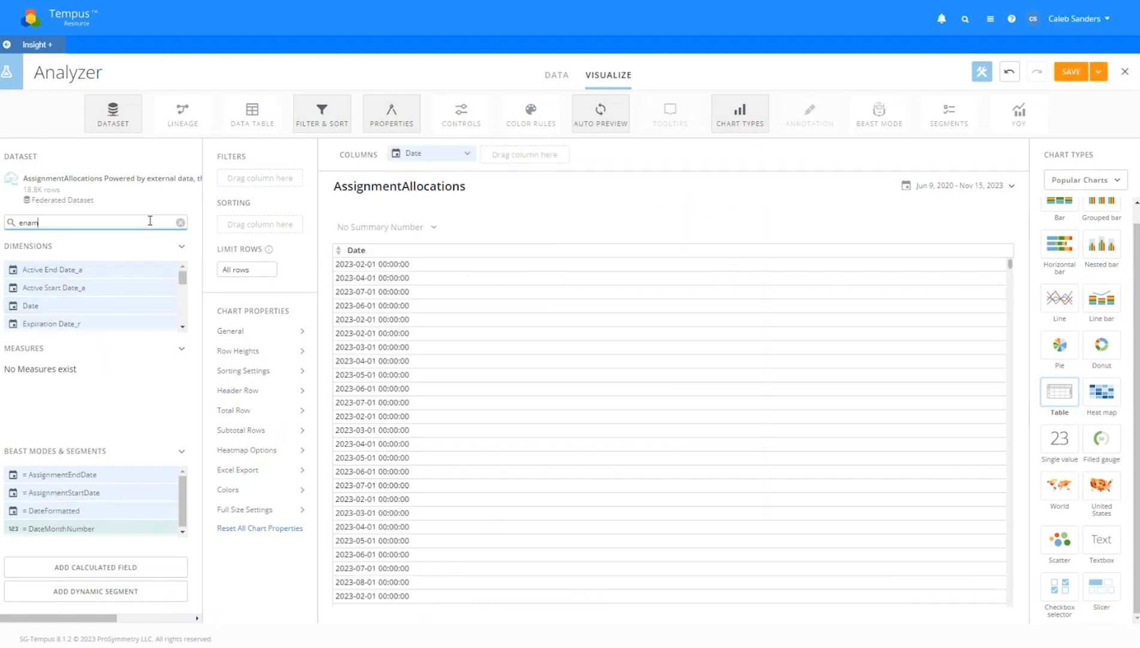
{"action": "left_click_drag", "start_coordinate": [89, 261], "coordinate": [496, 154]}
Open the date format list for the Date column
{"action": "left_click", "coordinate": [427, 155]}
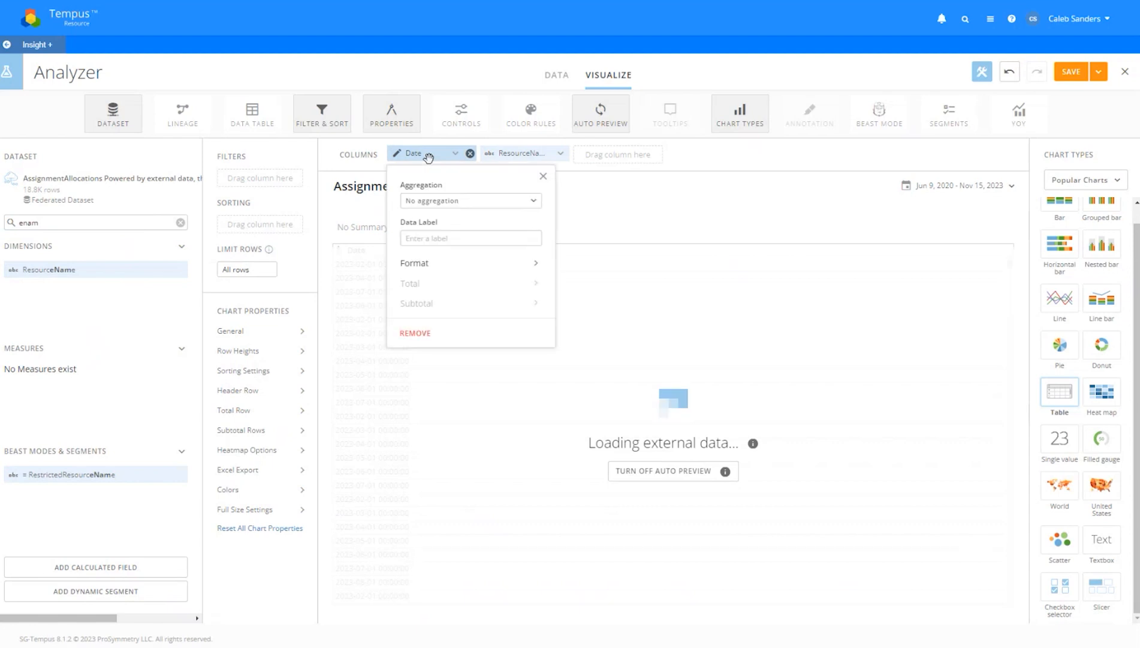
{"action": "left_click", "coordinate": [453, 264]}
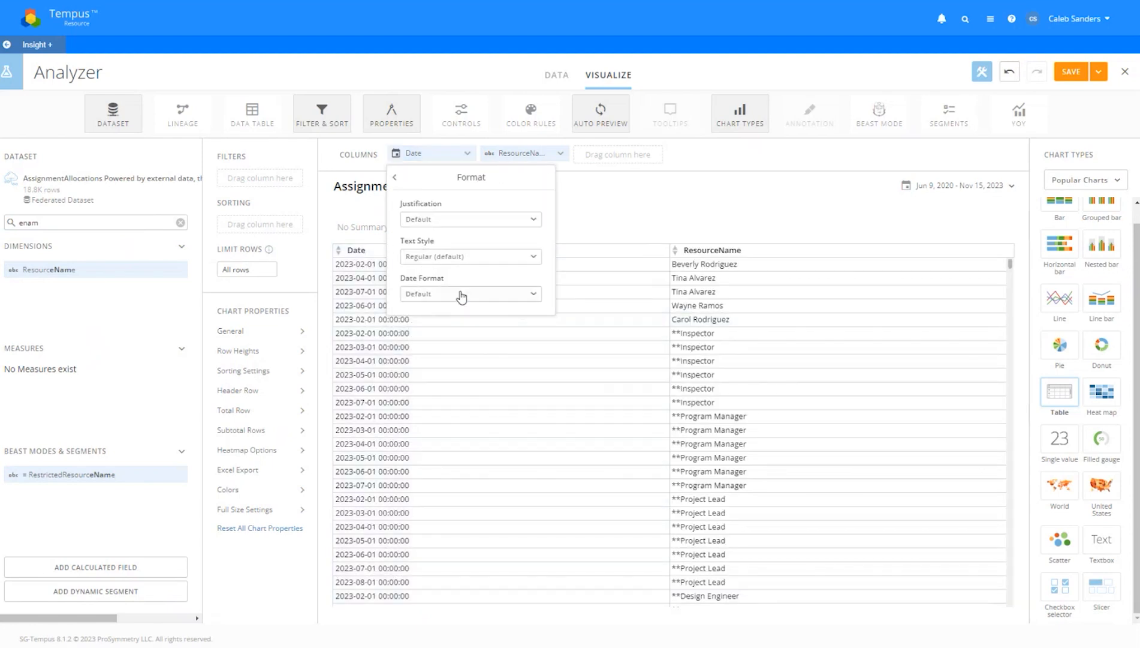
{"action": "left_click", "coordinate": [461, 294]}
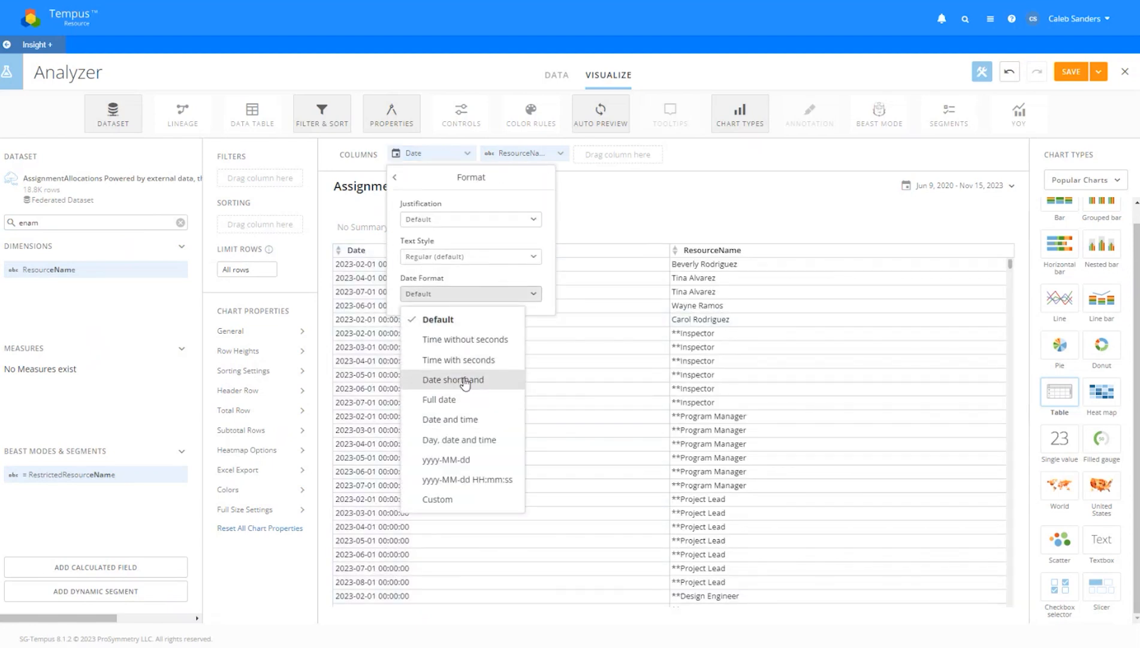
Remove the Date column, limit data to This Month by the Date field, and sort by ResourceName
{"action": "left_click", "coordinate": [469, 154]}
{"action": "left_click", "coordinate": [954, 189]}
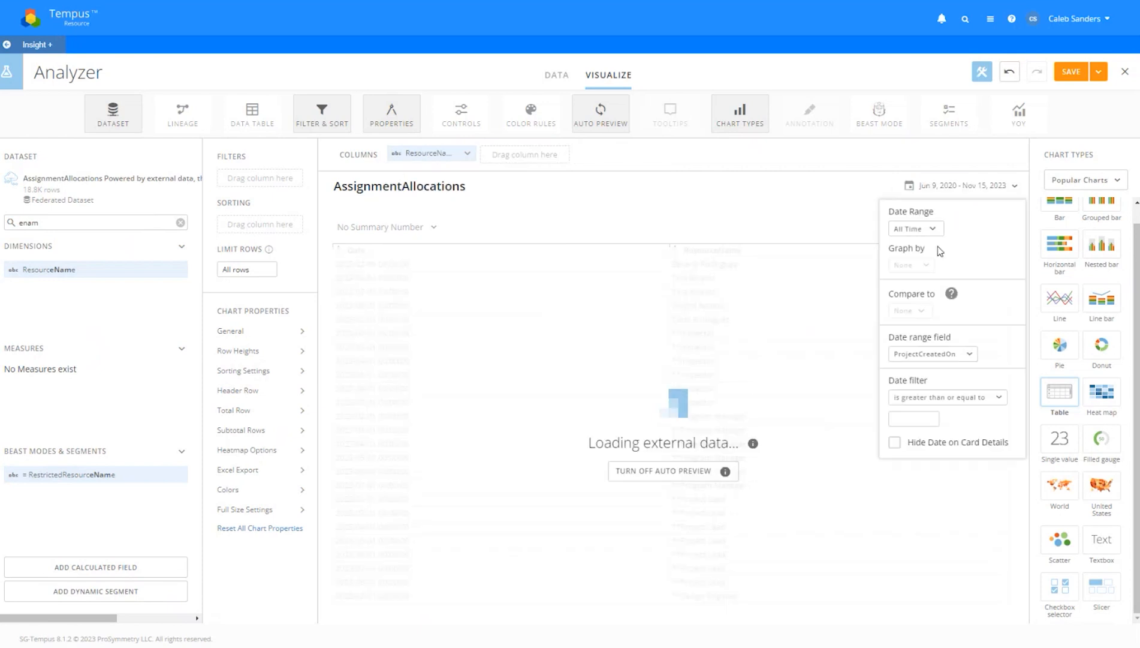
{"action": "left_click", "coordinate": [937, 351]}
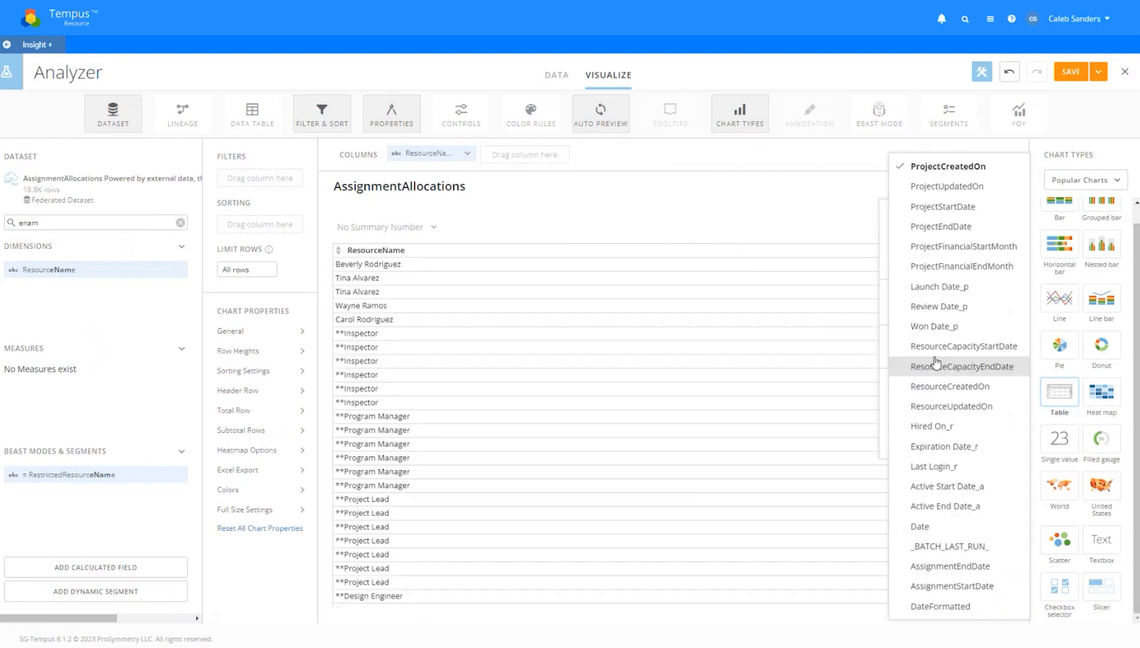
{"action": "left_click", "coordinate": [953, 520]}
{"action": "left_click", "coordinate": [933, 229]}
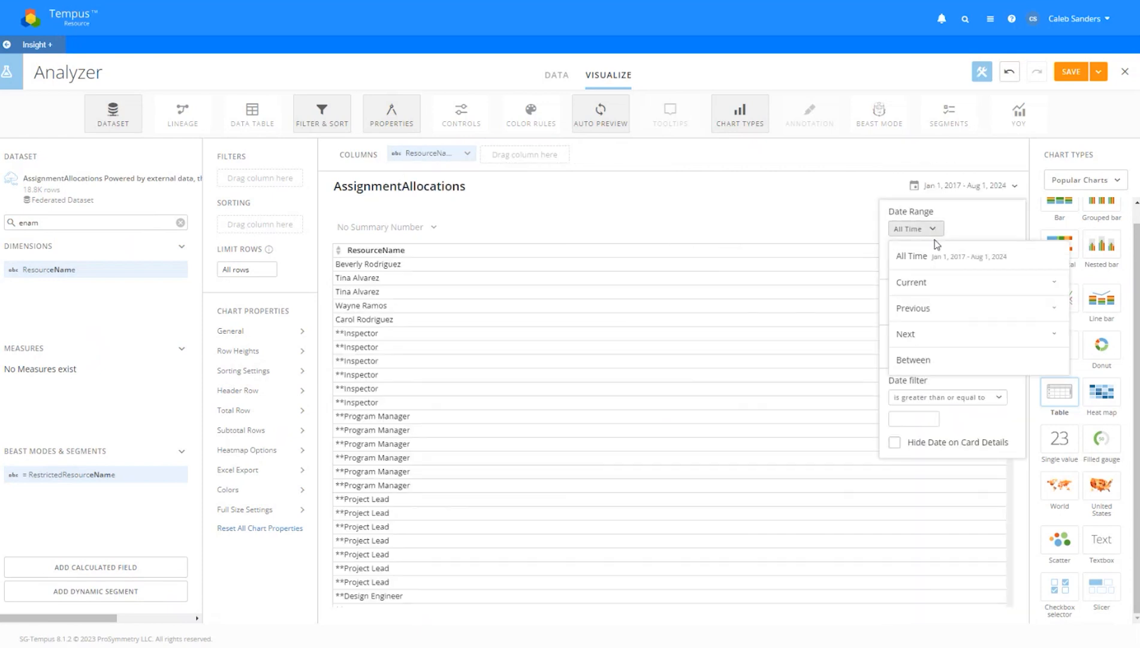
{"action": "left_click", "coordinate": [935, 281]}
{"action": "left_click", "coordinate": [927, 349]}
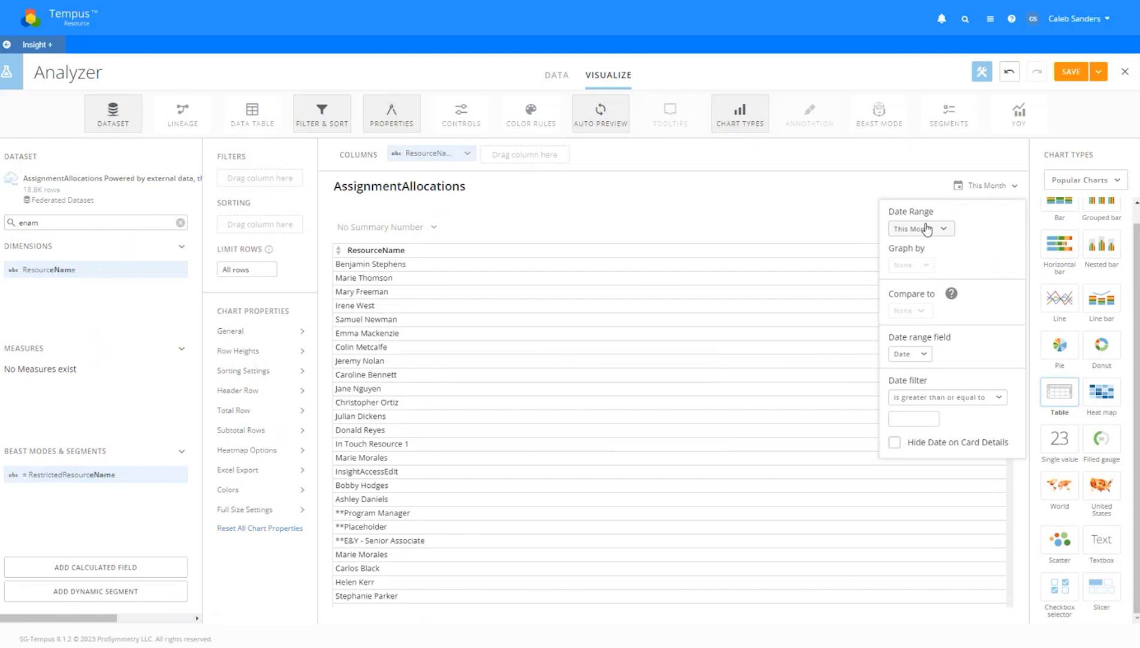
{"action": "left_click", "coordinate": [901, 173]}
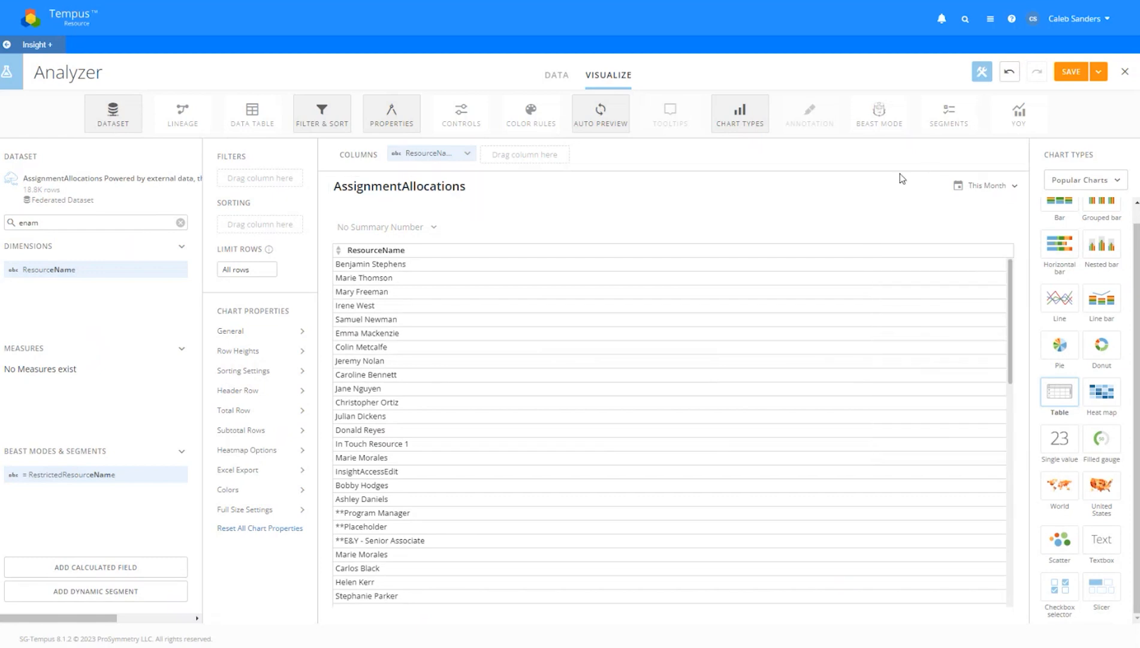
{"action": "left_click_drag", "start_coordinate": [422, 153], "coordinate": [255, 223]}
Sort ResourceName ascending and add an IsDemandPlanning filter set to true
{"action": "left_click", "coordinate": [389, 312]}
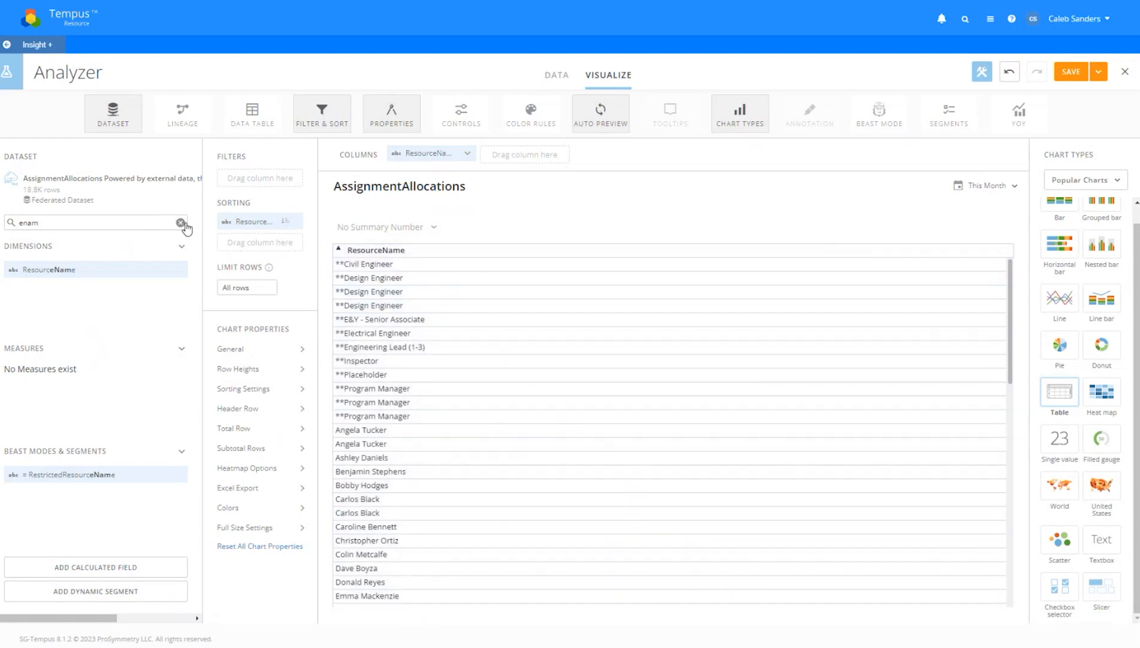
{"action": "left_click", "coordinate": [180, 223]}
{"action": "left_click", "coordinate": [149, 219]}
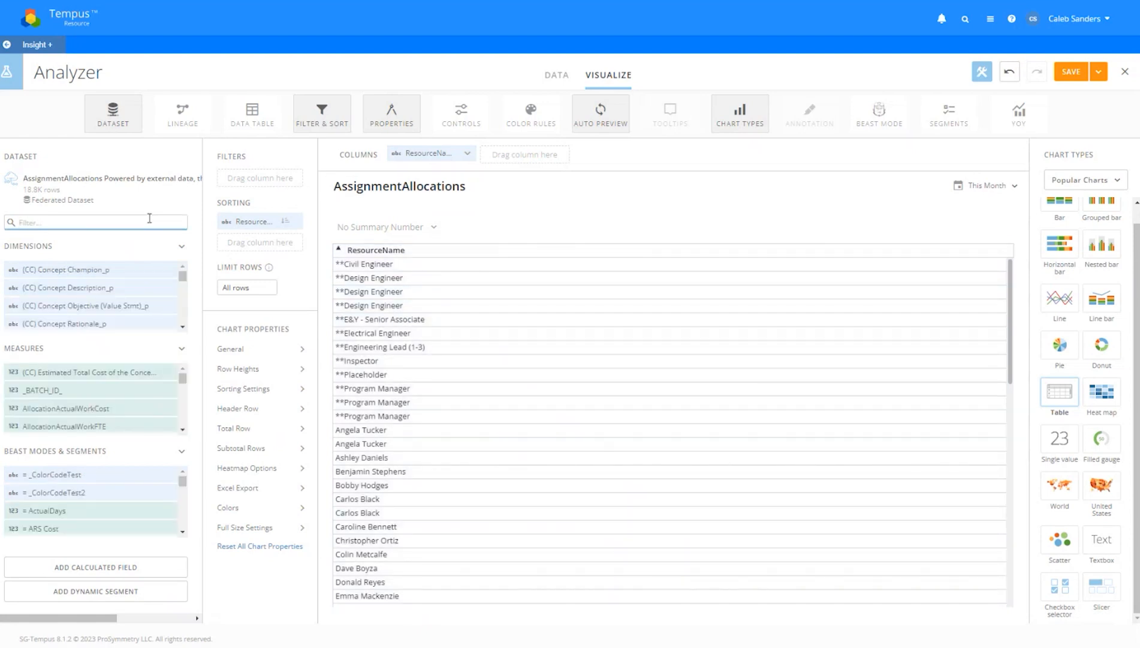
{"action": "type", "text": "isde"}
{"action": "left_click_drag", "start_coordinate": [114, 269], "coordinate": [260, 178]}
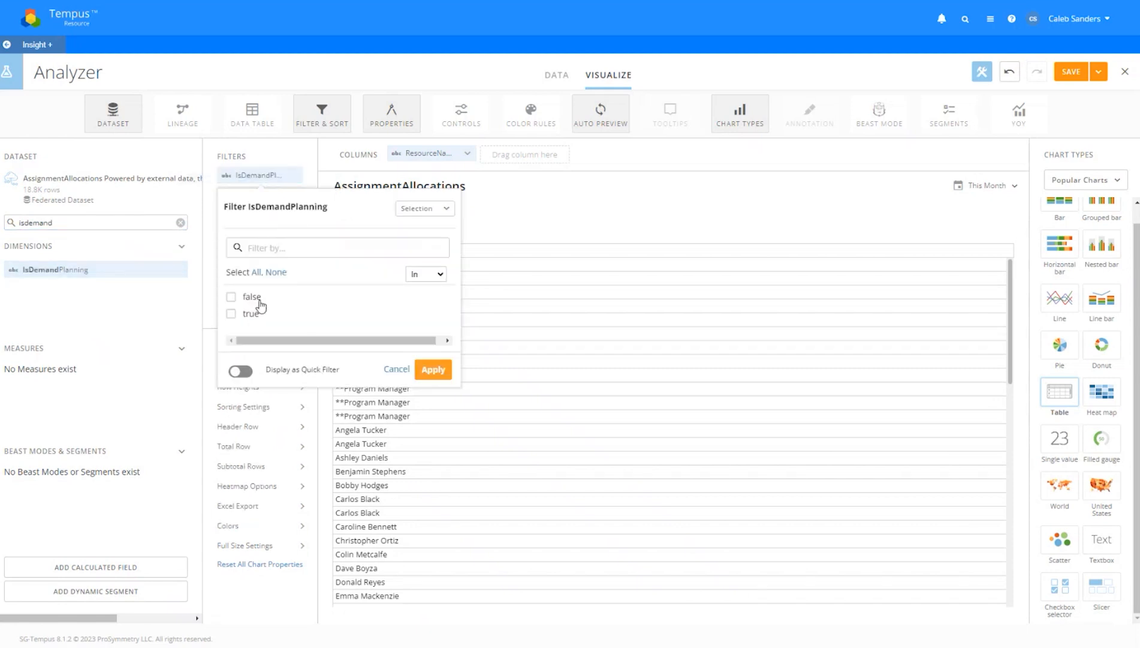
{"action": "left_click", "coordinate": [250, 315]}
{"action": "left_click", "coordinate": [436, 413]}
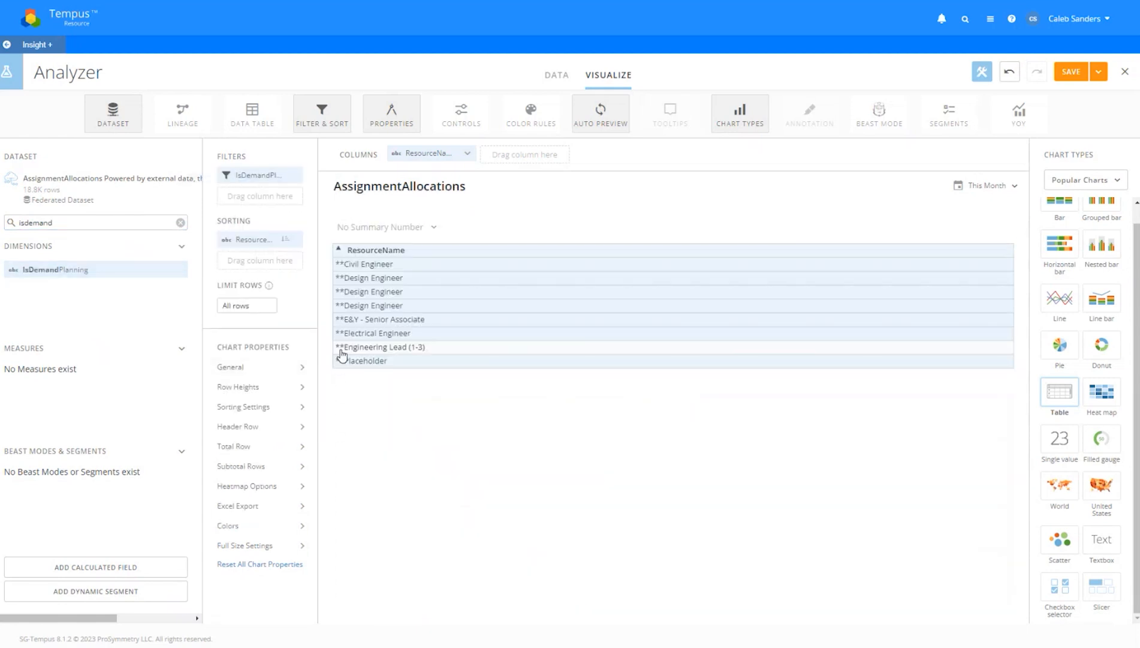
Change the IsDemandPlanning filter to false and clear the field search
{"action": "left_click", "coordinate": [252, 172]}
{"action": "left_click", "coordinate": [255, 298]}
{"action": "left_click", "coordinate": [256, 315]}
{"action": "left_click", "coordinate": [436, 413]}
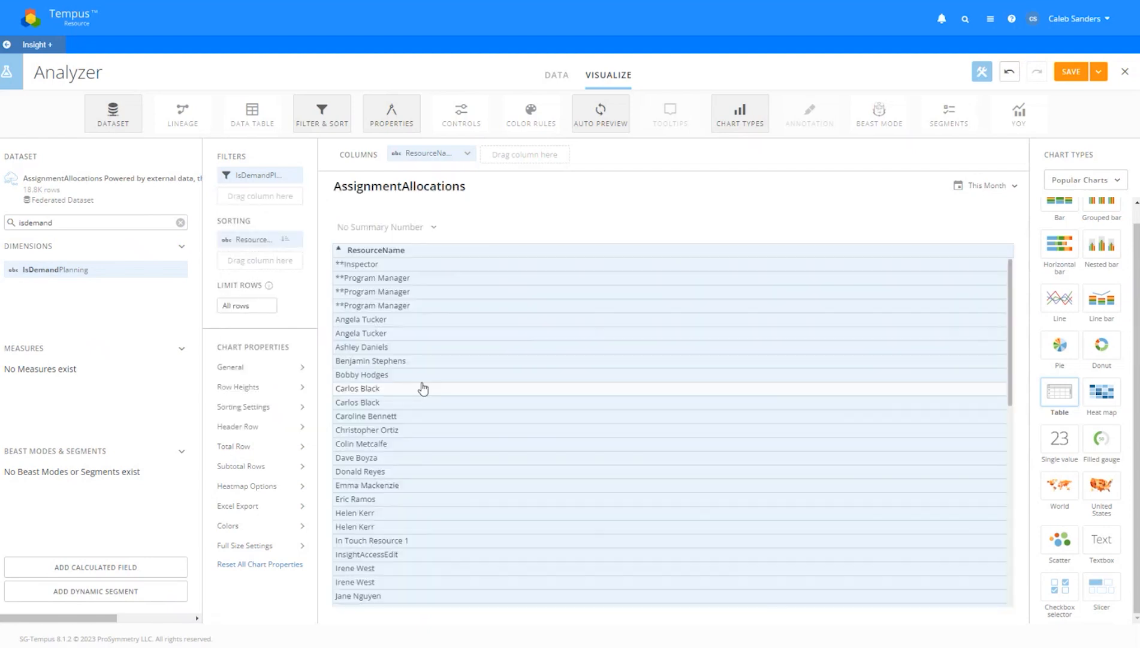
{"action": "scroll", "coordinate": [440, 374], "scroll_direction": "down", "scroll_amount": 8}
{"action": "scroll", "coordinate": [447, 372], "scroll_direction": "down", "scroll_amount": 3}
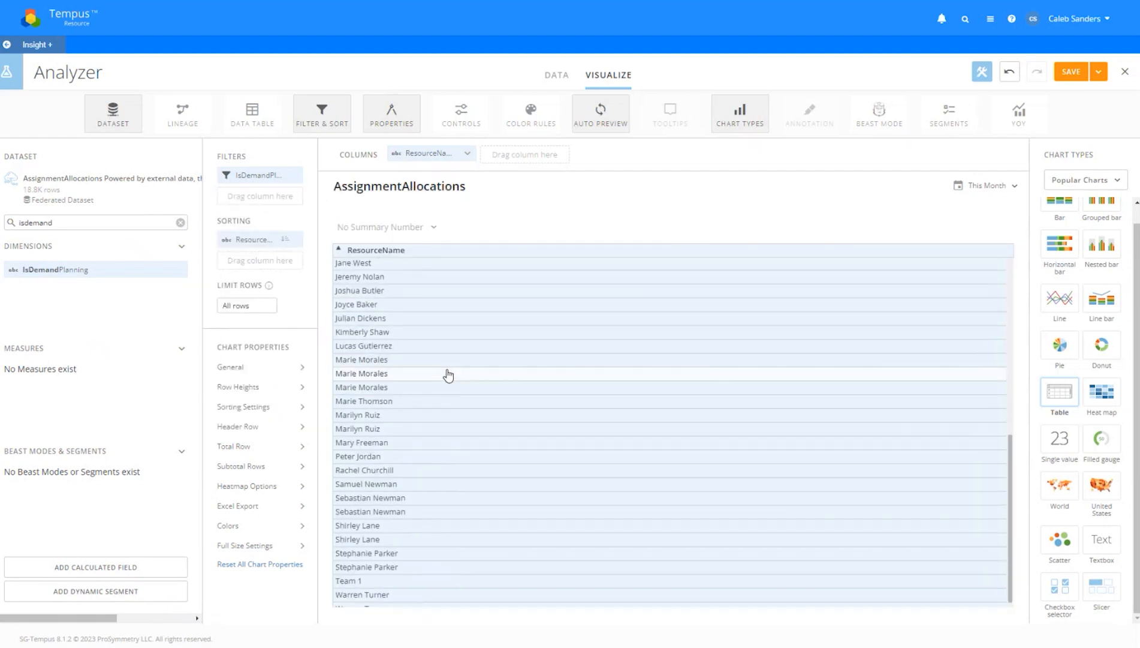
{"action": "scroll", "coordinate": [449, 377], "scroll_direction": "up", "scroll_amount": 5}
{"action": "scroll", "coordinate": [451, 379], "scroll_direction": "up", "scroll_amount": 3}
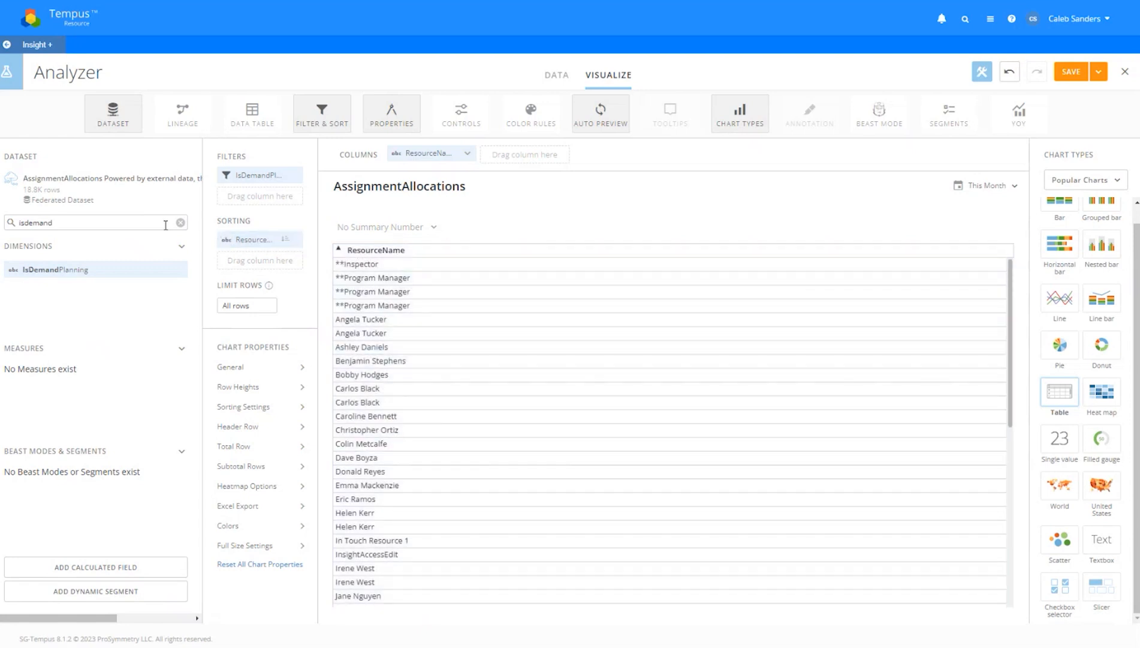
{"action": "left_click", "coordinate": [180, 222]}
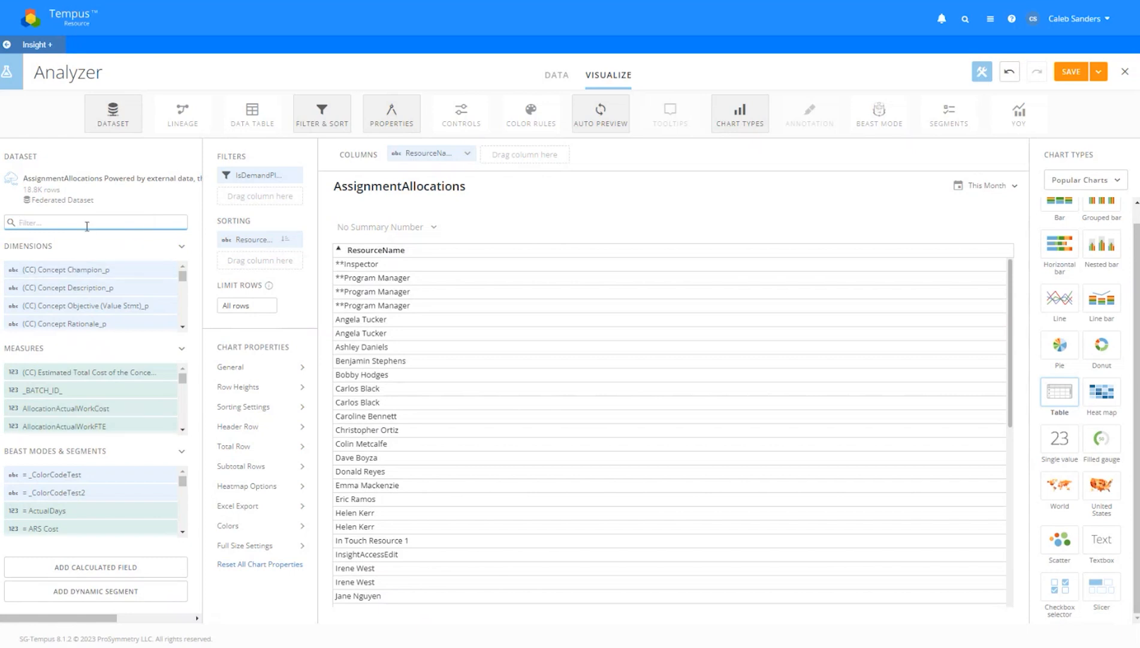
Add AllocationPlannedWorkHour and AllocationActualWorkHour as table columns
{"action": "type", "text": "llocation"}
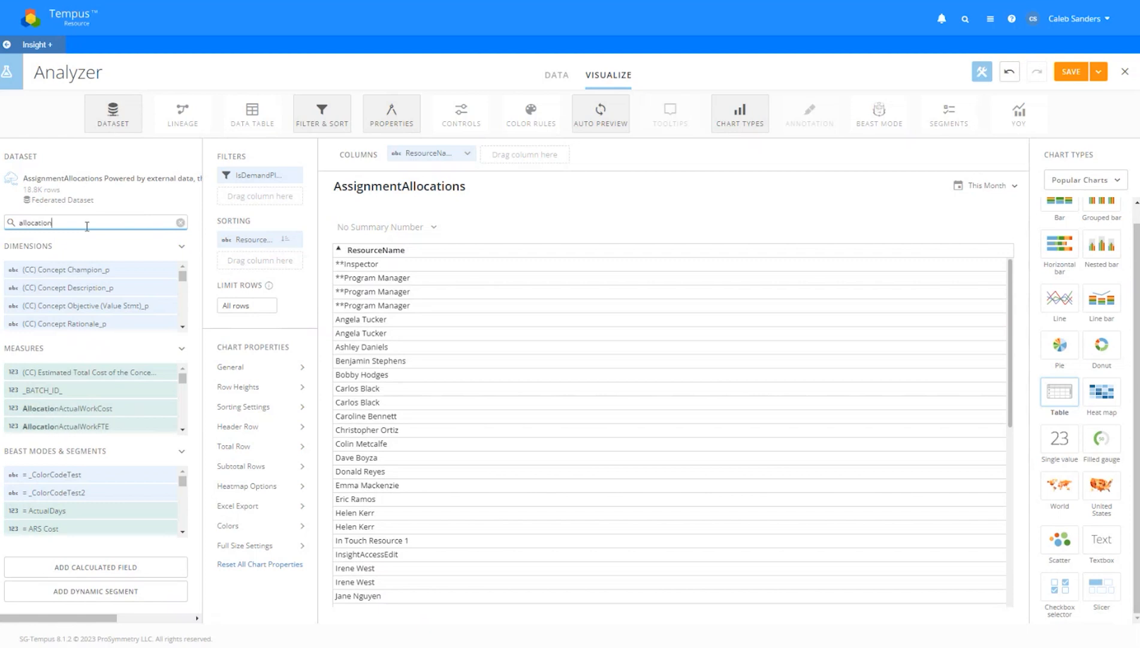
{"action": "type", "text": "plannedworkhour"}
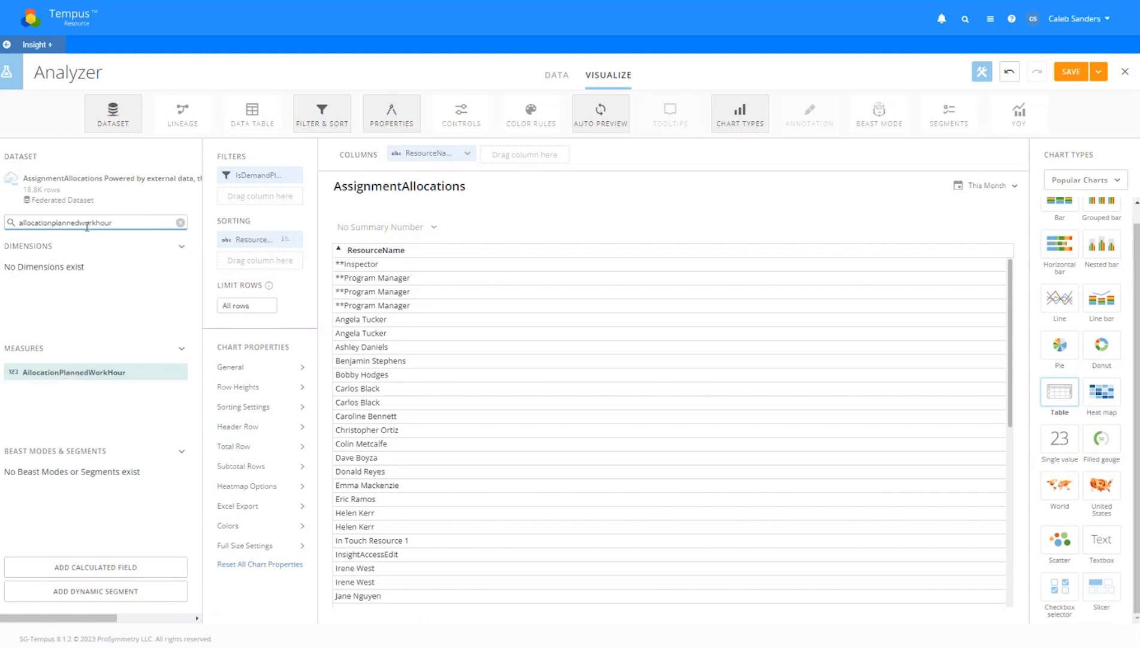
{"action": "key", "text": "ctrl+a"}
{"action": "type", "text": "wo"}
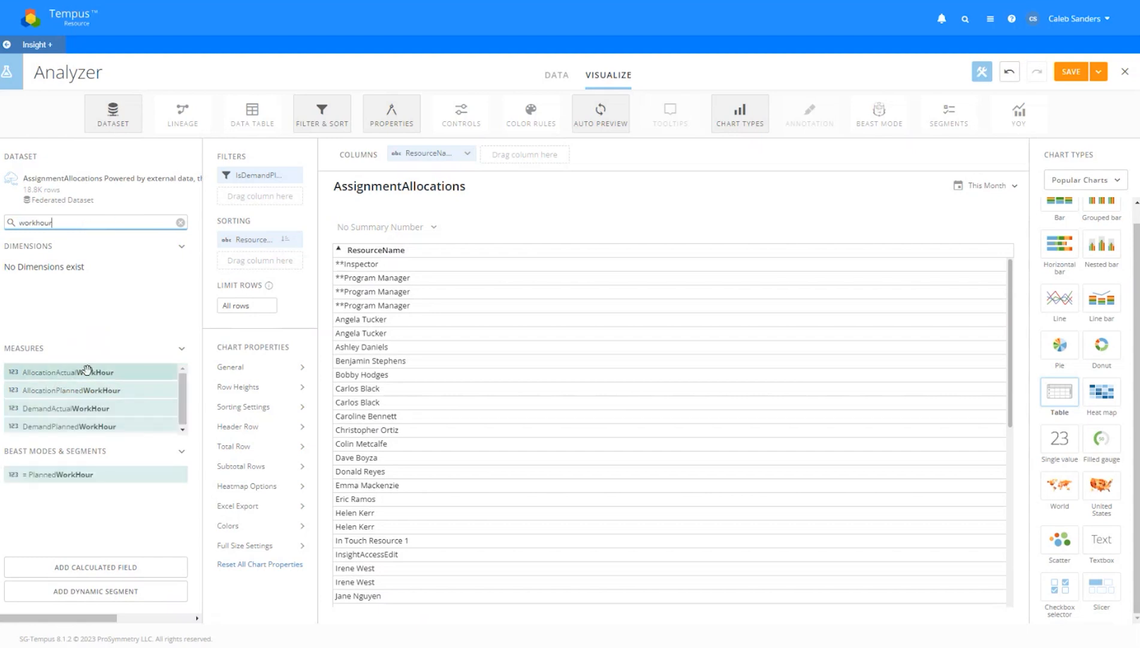
{"action": "left_click_drag", "start_coordinate": [80, 390], "coordinate": [503, 166]}
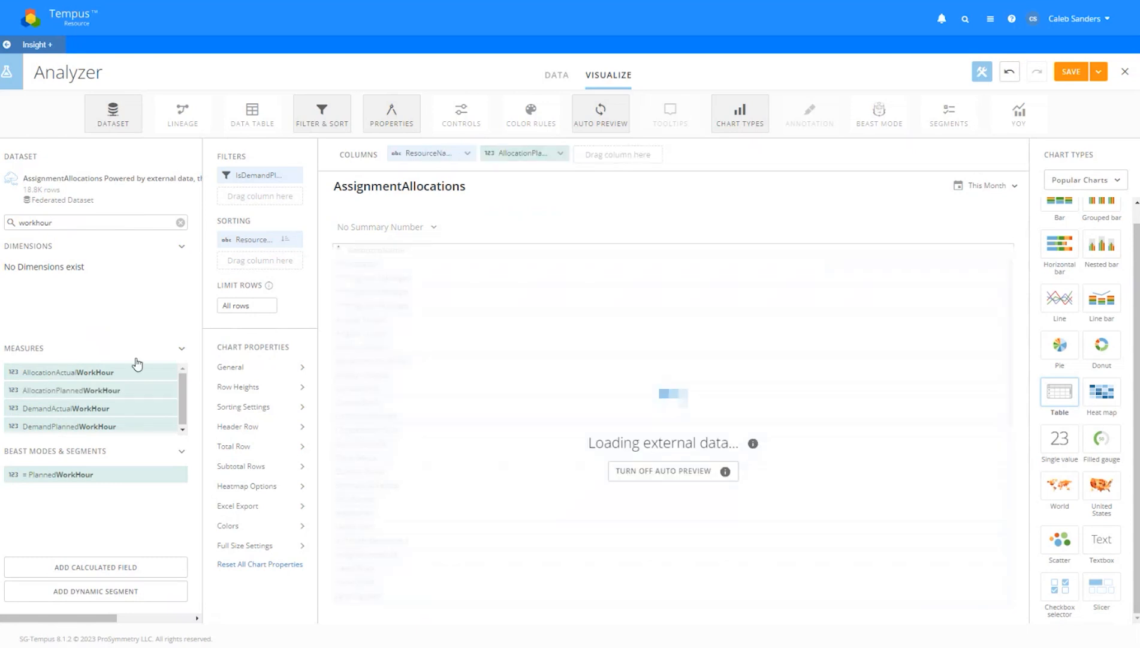
{"action": "left_click_drag", "start_coordinate": [111, 372], "coordinate": [625, 157]}
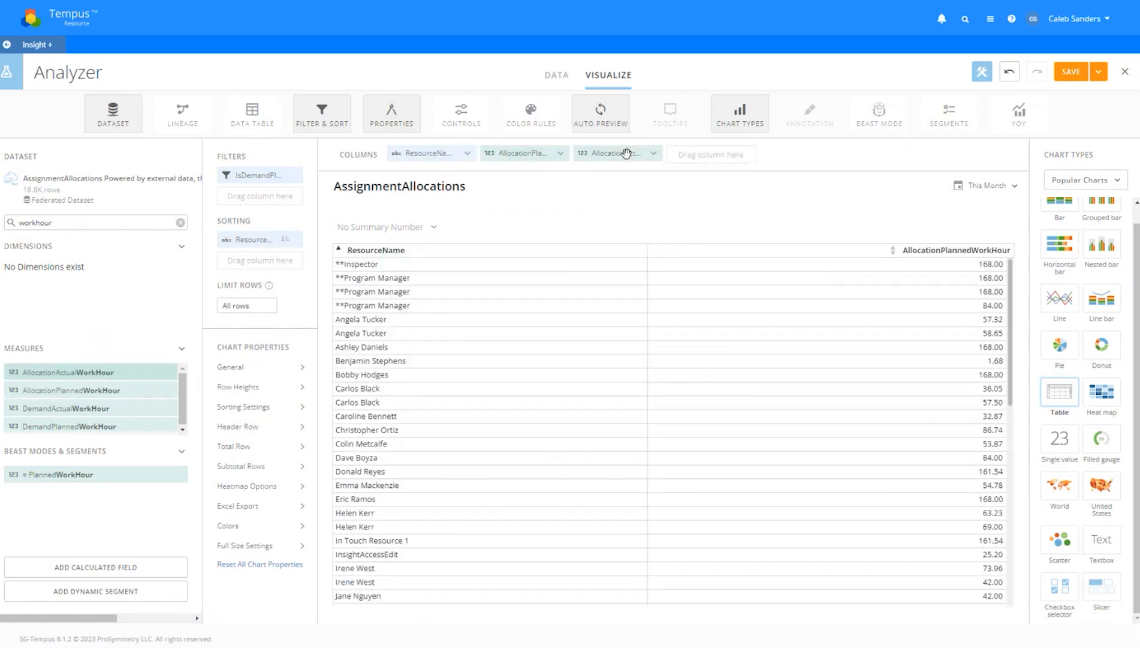
Set both the planned and actual work-hour columns to Sum aggregation
{"action": "left_click", "coordinate": [547, 153]}
{"action": "left_click", "coordinate": [539, 200]}
{"action": "left_click", "coordinate": [526, 226]}
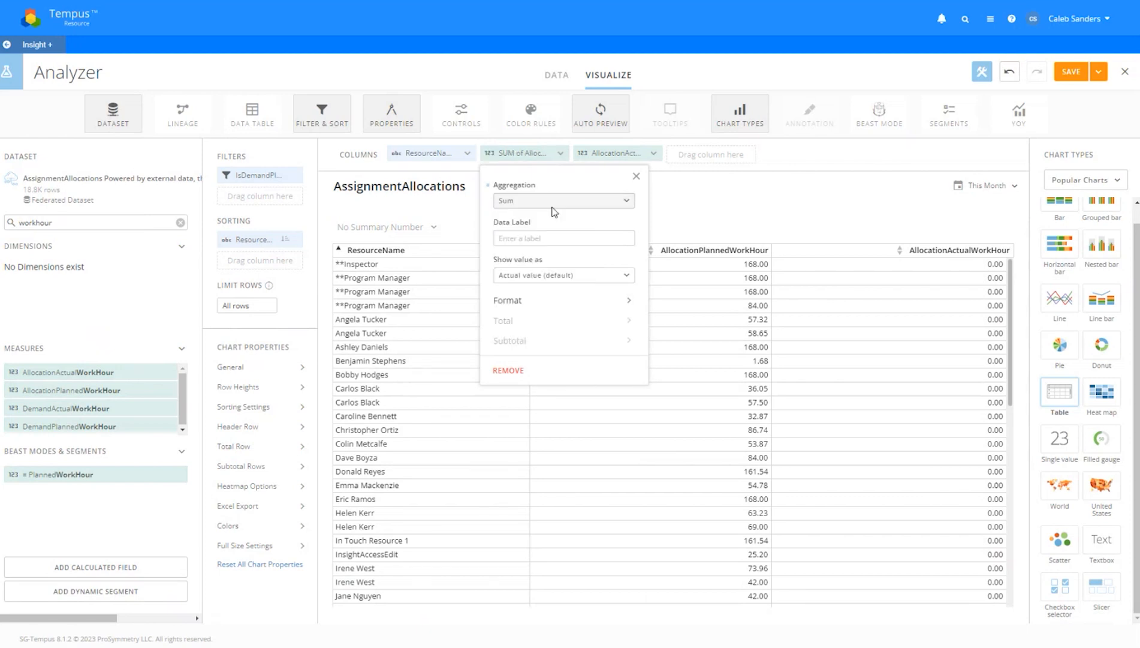
{"action": "left_click", "coordinate": [624, 153]}
{"action": "left_click", "coordinate": [639, 200]}
{"action": "left_click", "coordinate": [641, 222]}
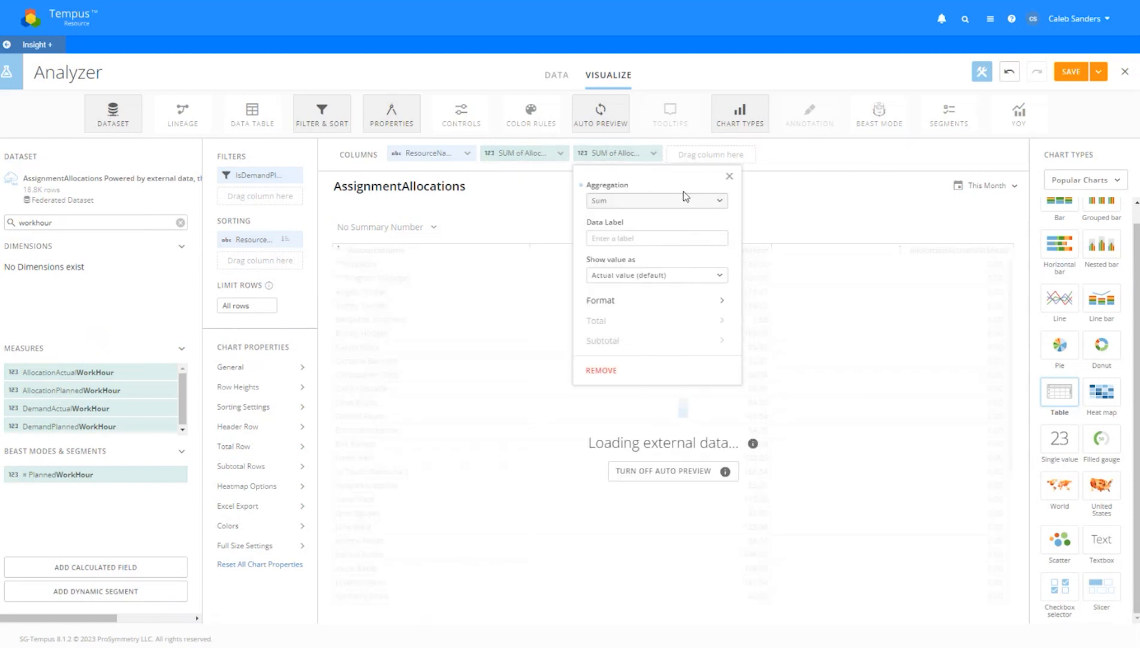
{"action": "left_click", "coordinate": [765, 155]}
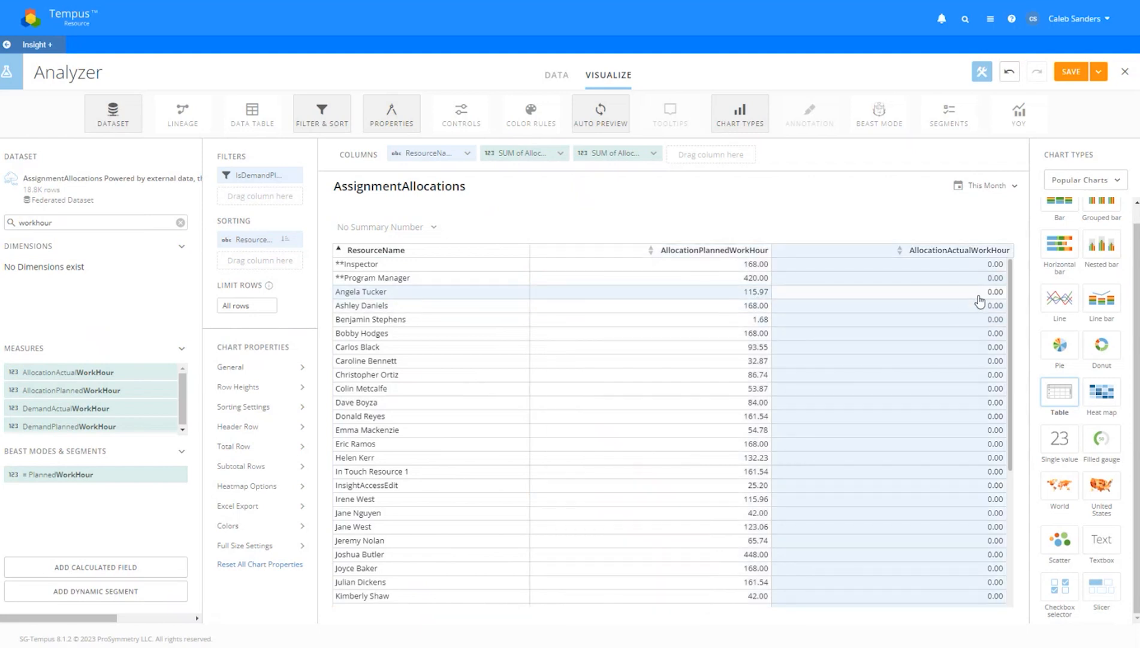
Change the date range to All Time and drag ResourceName into Filters
{"action": "scroll", "coordinate": [1012, 324], "scroll_direction": "down", "scroll_amount": 5}
{"action": "scroll", "coordinate": [1005, 321], "scroll_direction": "up", "scroll_amount": 5}
{"action": "left_click", "coordinate": [988, 186]}
{"action": "left_click", "coordinate": [933, 224]}
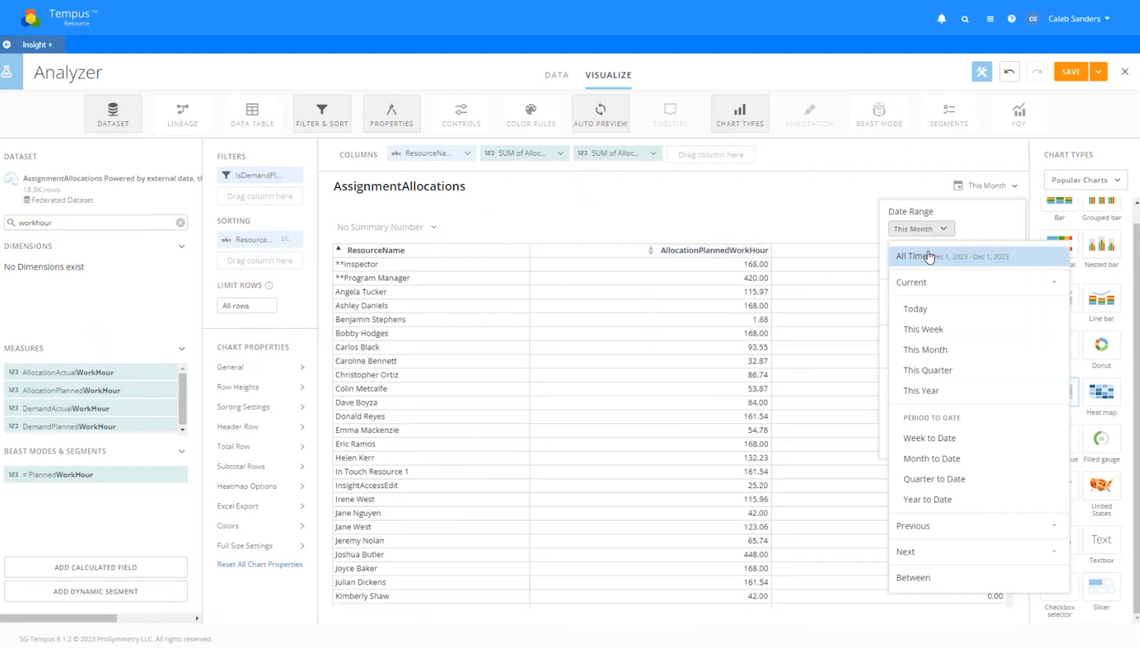
{"action": "left_click", "coordinate": [929, 257]}
{"action": "left_click_drag", "start_coordinate": [1009, 295], "coordinate": [1010, 266]}
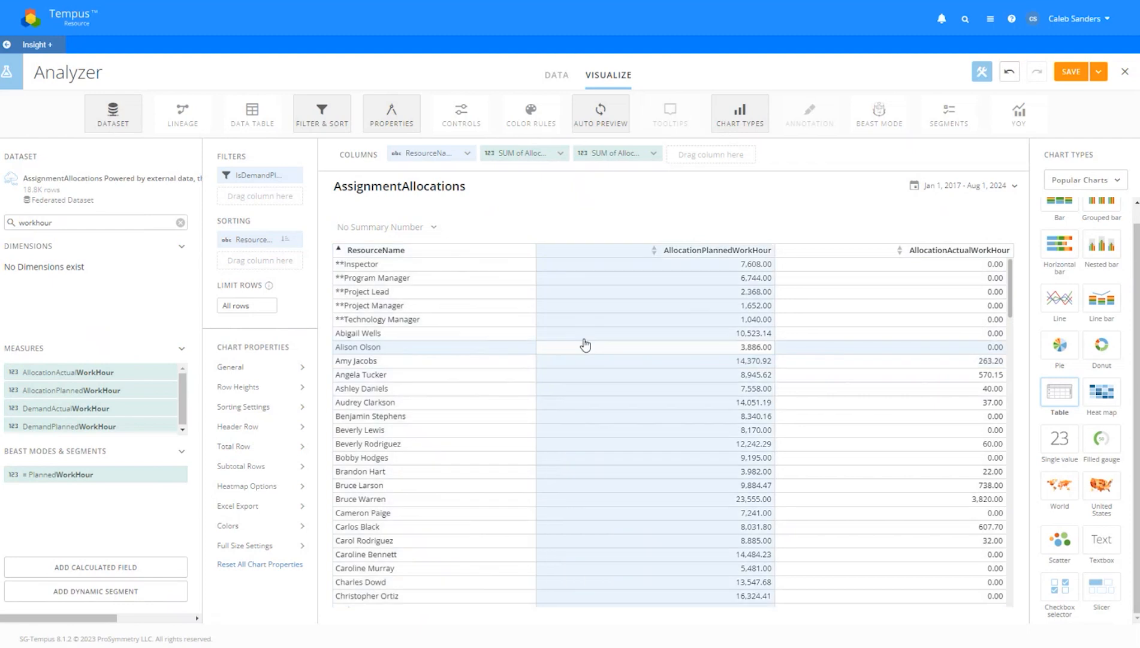
{"action": "left_click_drag", "start_coordinate": [411, 152], "coordinate": [257, 195]}
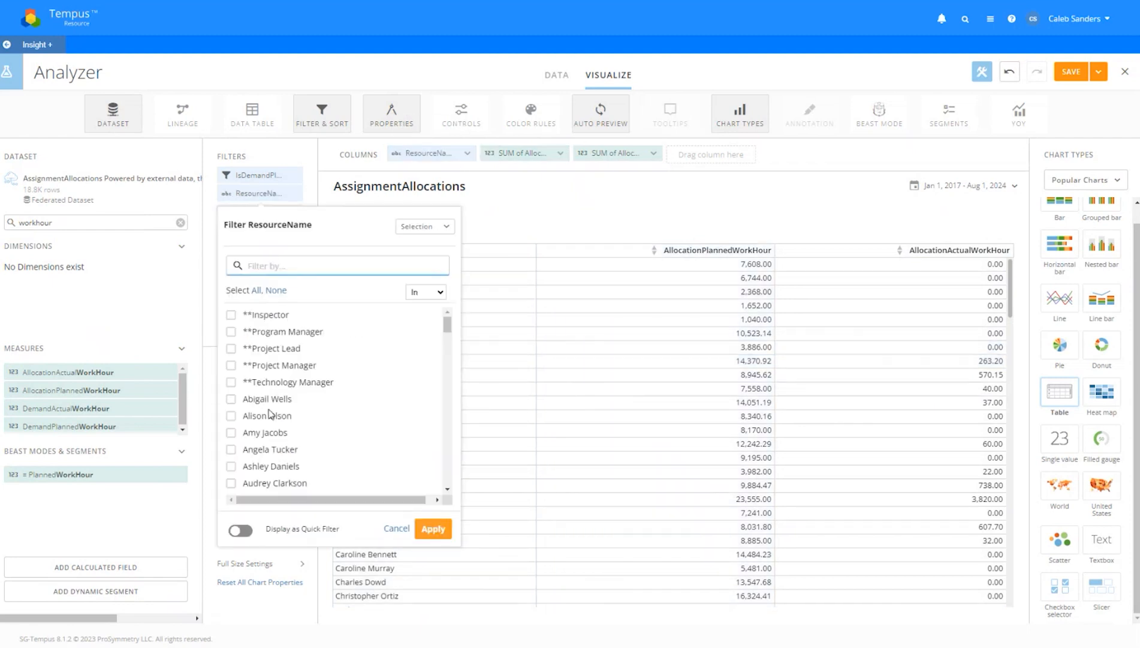
Filter to a single resource (14,370.92 planned, 263.20 actual hours) and clear the field search
{"action": "left_click", "coordinate": [265, 432]}
{"action": "left_click", "coordinate": [432, 574]}
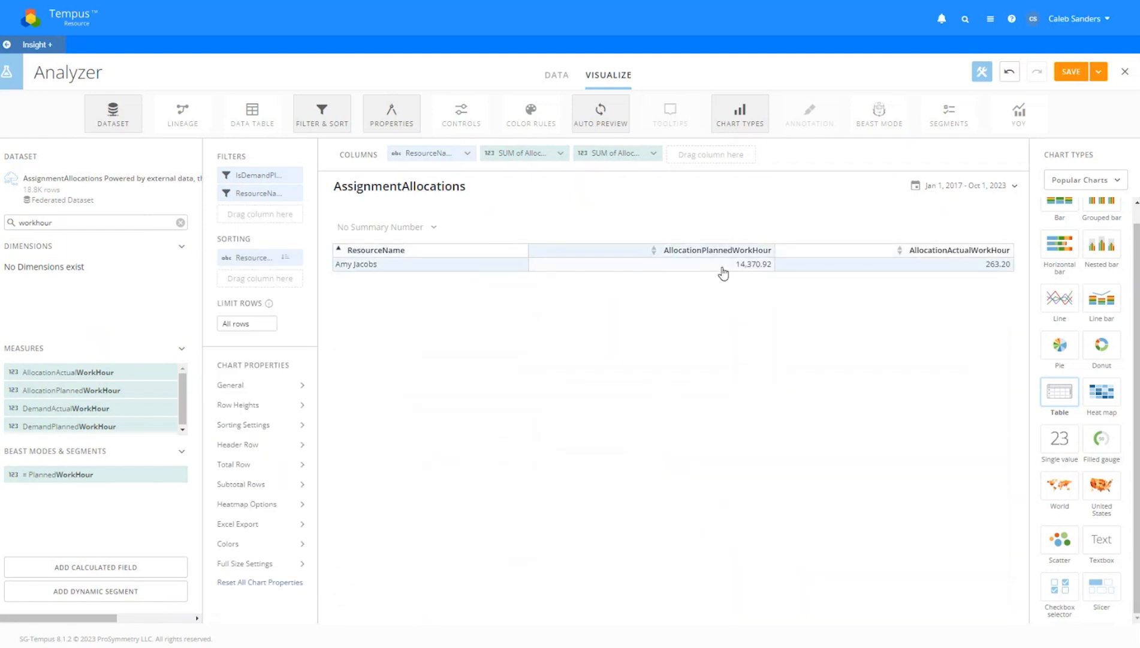
{"action": "left_click", "coordinate": [965, 185]}
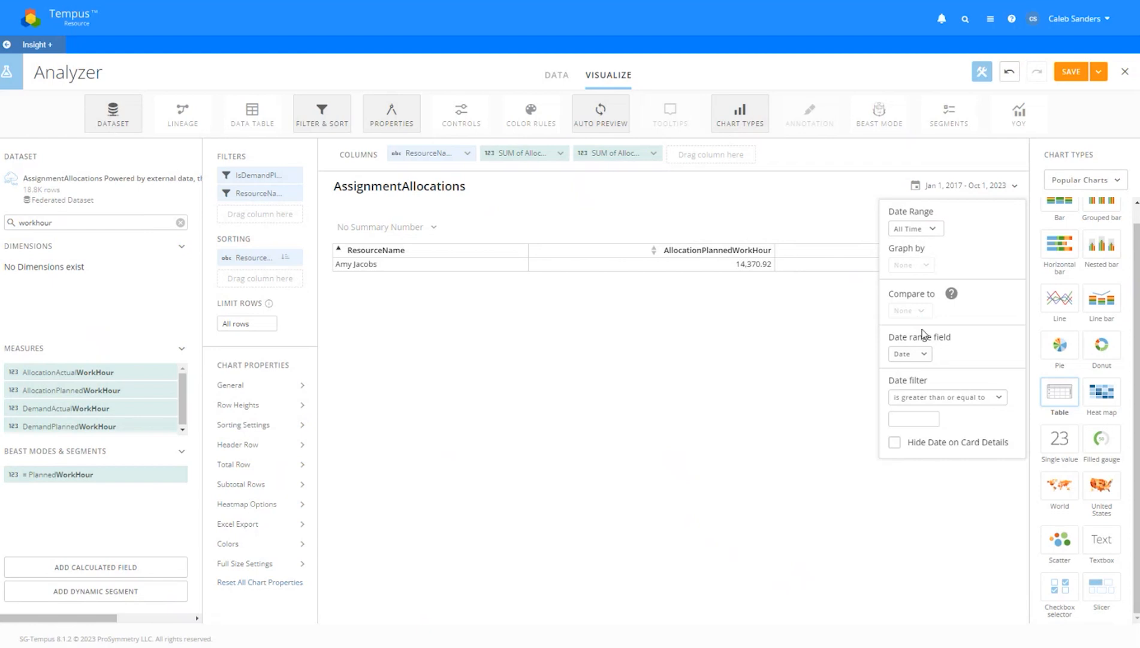
{"action": "left_click", "coordinate": [883, 149]}
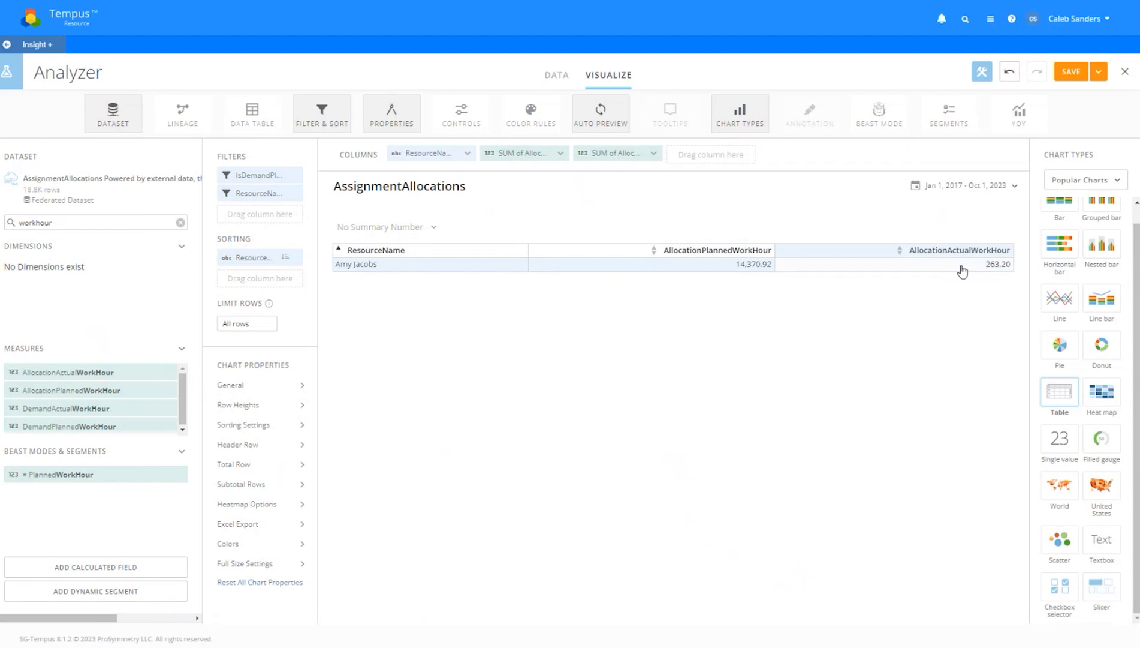
{"action": "left_click", "coordinate": [179, 223]}
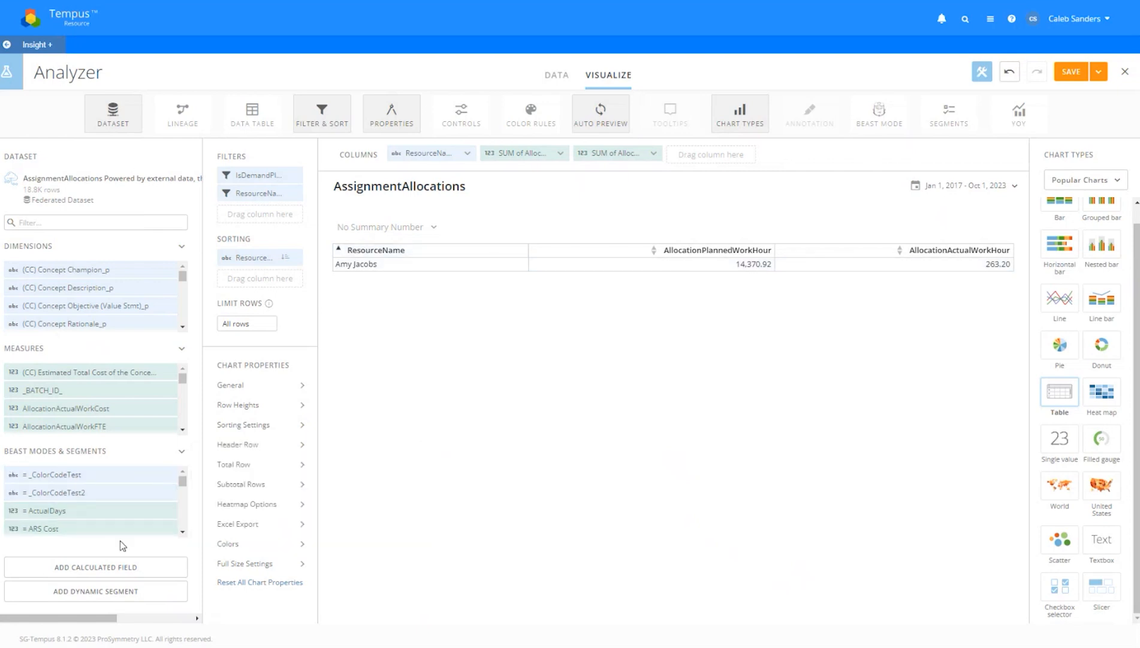
Add a new calculated field and show its Functions list
{"action": "left_click", "coordinate": [124, 570]}
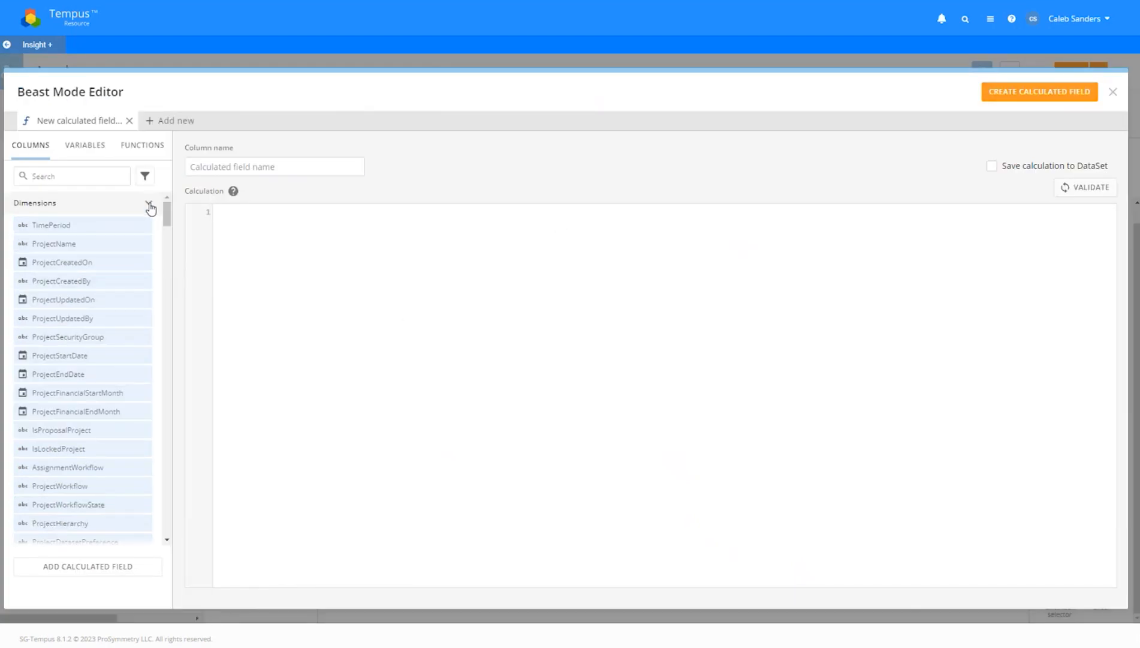
{"action": "left_click_drag", "start_coordinate": [167, 215], "coordinate": [142, 171]}
{"action": "left_click", "coordinate": [142, 146]}
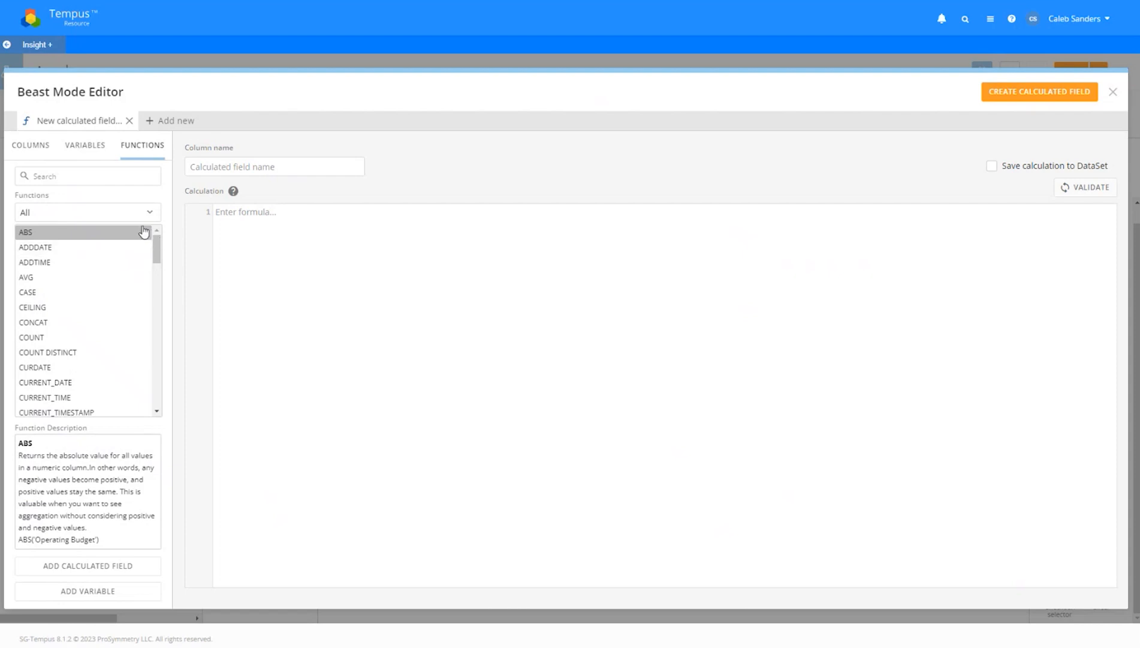
{"action": "mouse_move", "coordinate": [157, 244]}
{"action": "left_mouse_down"}
{"action": "mouse_move", "coordinate": [159, 393]}
{"action": "mouse_move", "coordinate": [159, 248]}
{"action": "left_mouse_up"}
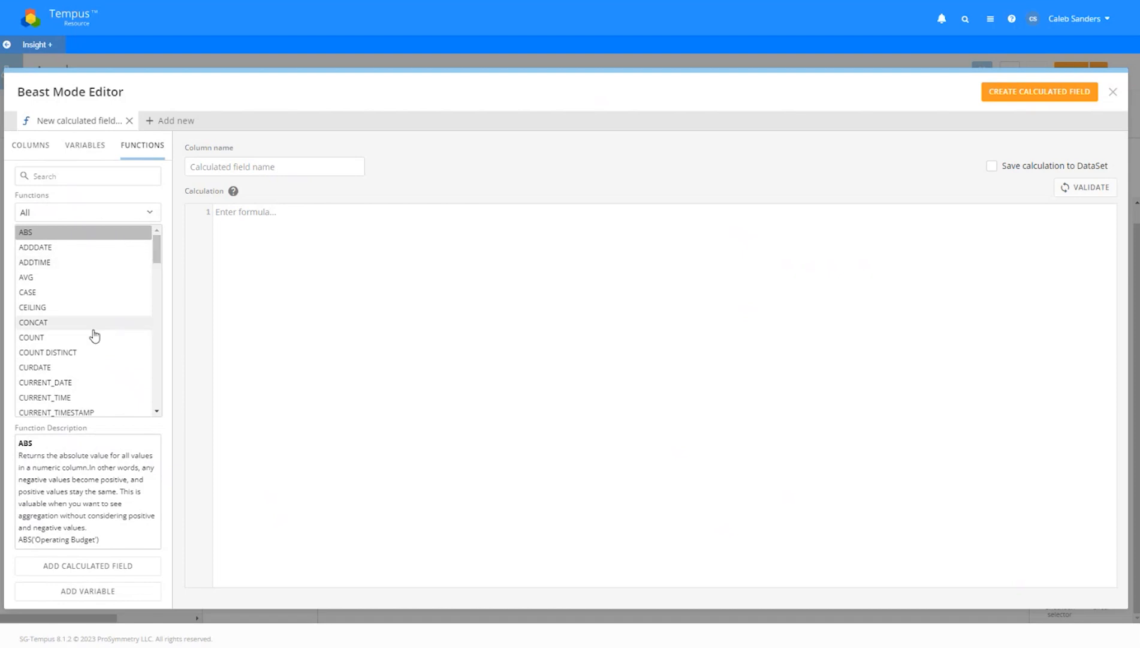
Browse Common, Aggregate, Mathematical and Logical functions, reading POWER, RAND and CASE descriptions
{"action": "left_click", "coordinate": [80, 213]}
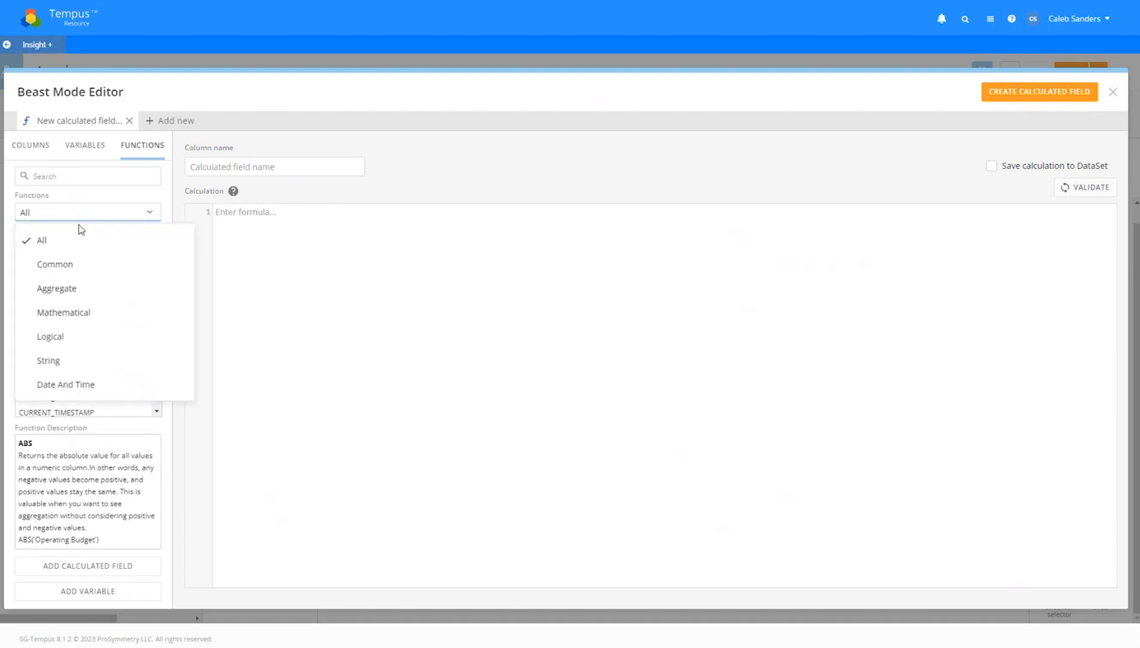
{"action": "left_click", "coordinate": [77, 265]}
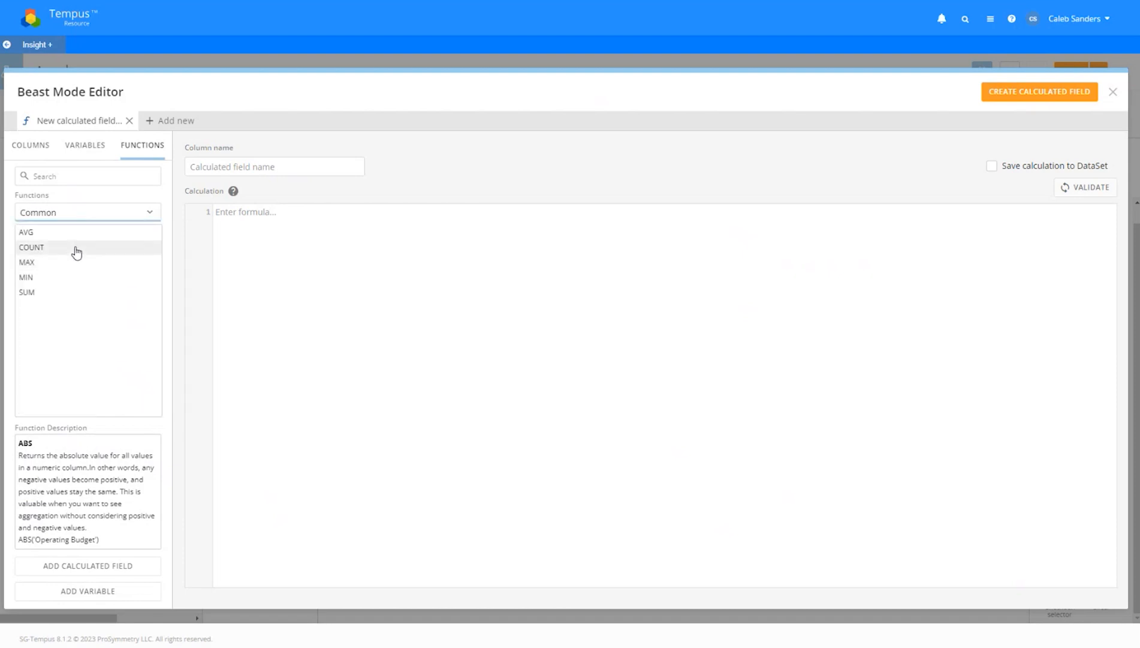
{"action": "left_click", "coordinate": [65, 217]}
{"action": "left_click", "coordinate": [85, 286]}
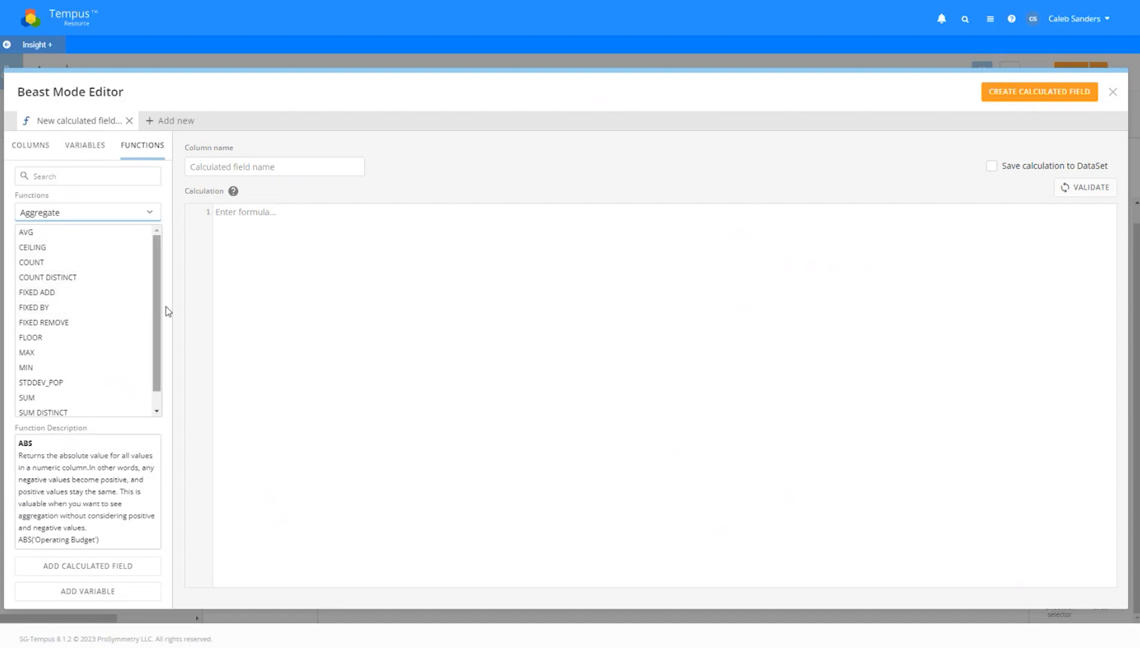
{"action": "scroll", "coordinate": [157, 326], "scroll_direction": "down", "scroll_amount": 1}
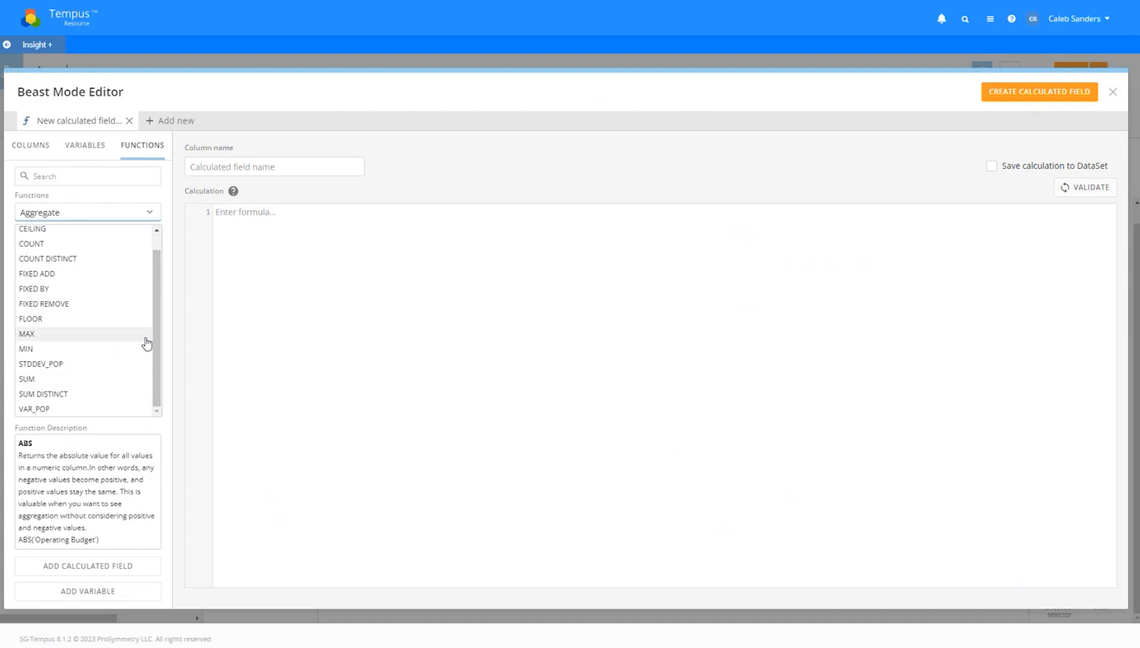
{"action": "scroll", "coordinate": [146, 343], "scroll_direction": "up", "scroll_amount": 1}
{"action": "left_click", "coordinate": [76, 215]}
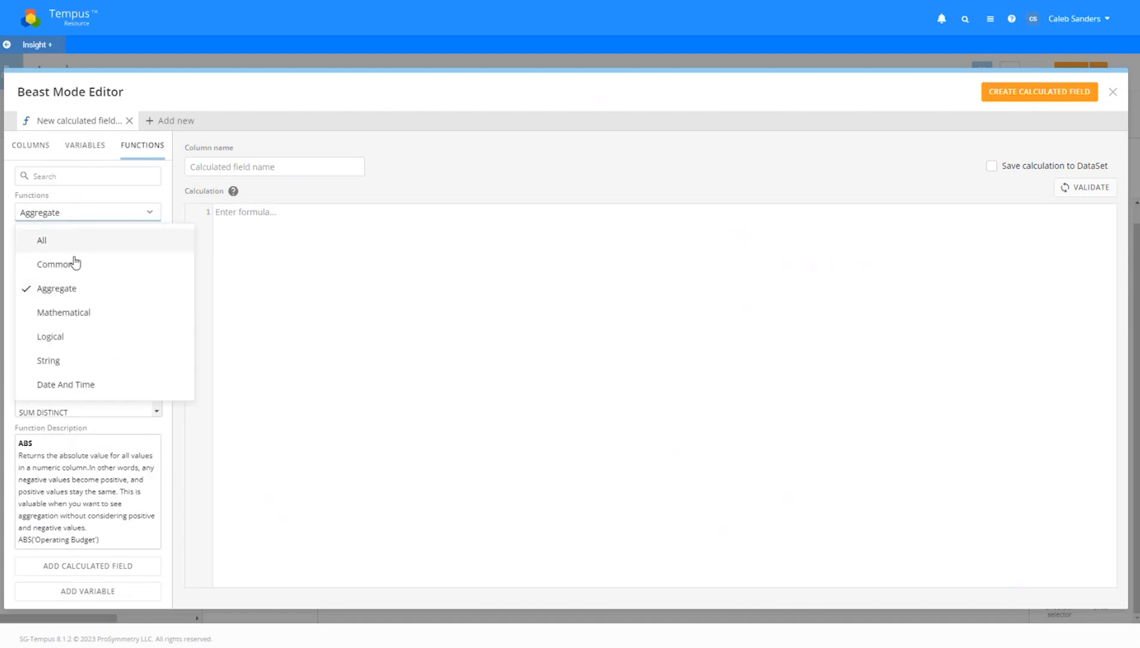
{"action": "left_click", "coordinate": [75, 318]}
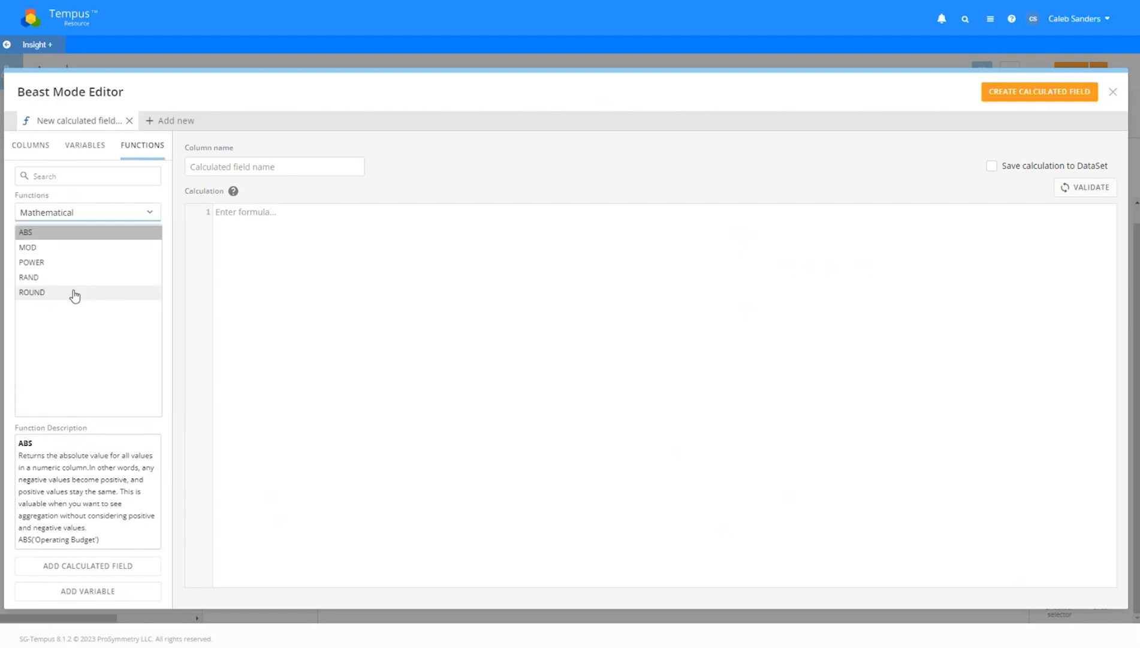
{"action": "left_click", "coordinate": [71, 262]}
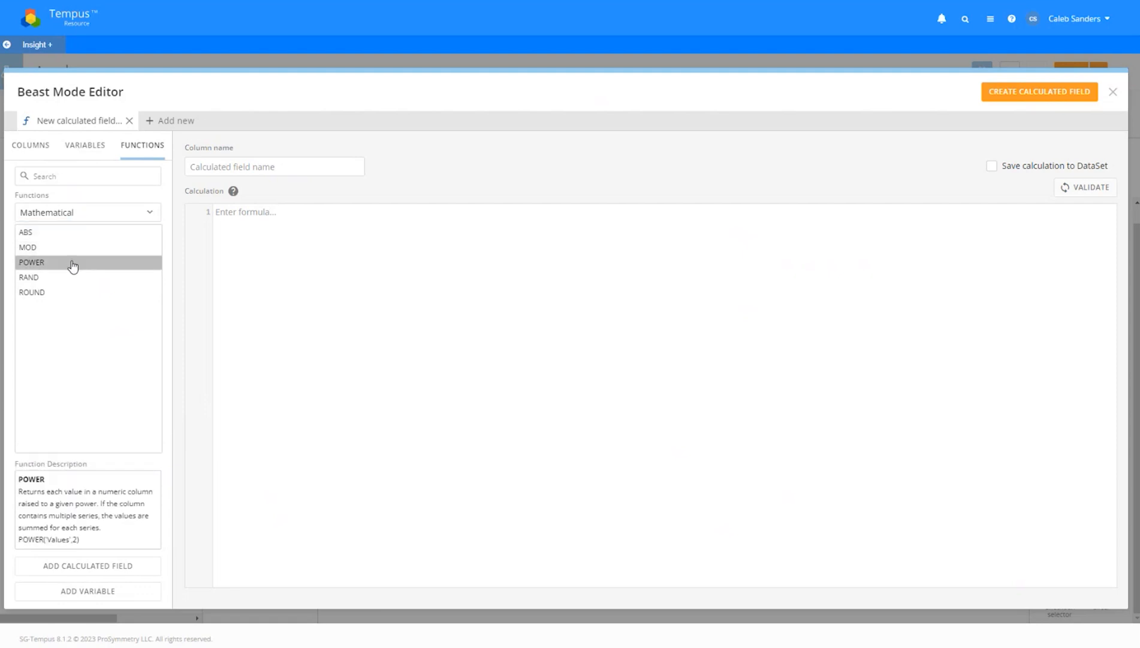
{"action": "left_click", "coordinate": [74, 282]}
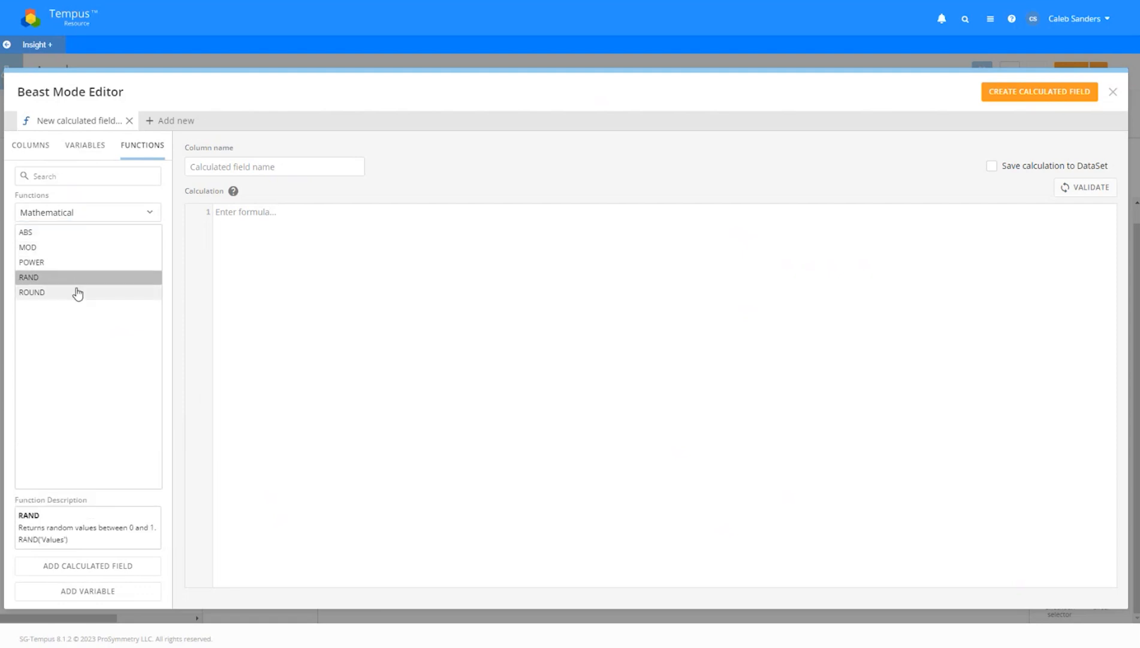
{"action": "left_click", "coordinate": [84, 216]}
{"action": "left_click", "coordinate": [76, 336]}
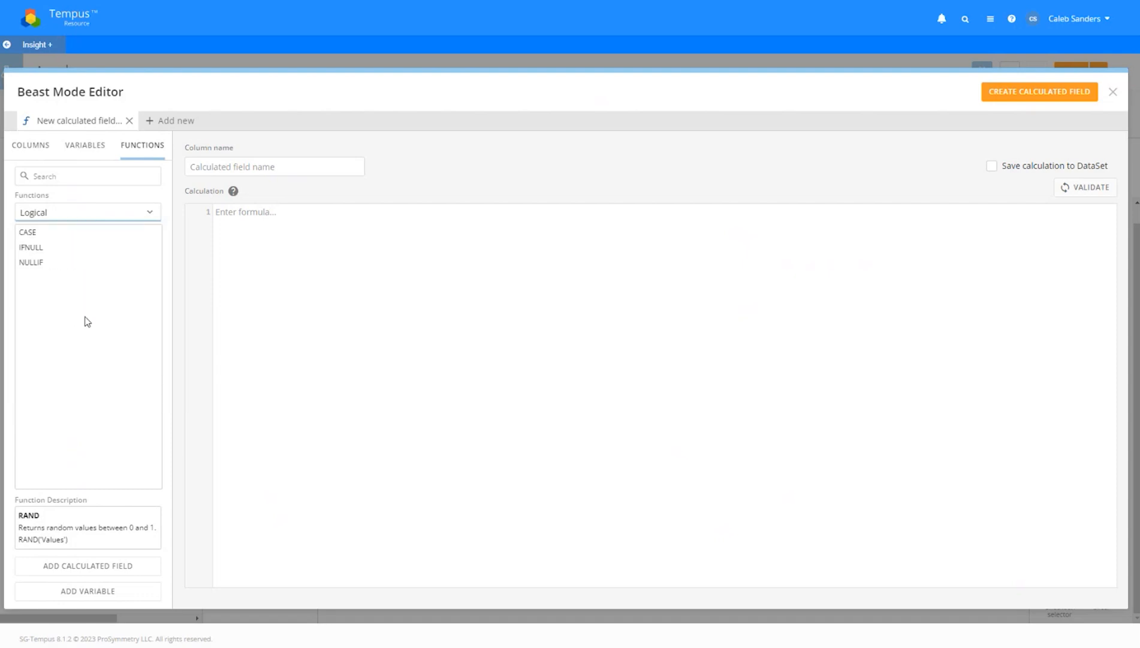
{"action": "left_click", "coordinate": [45, 234]}
{"action": "left_click", "coordinate": [300, 235]}
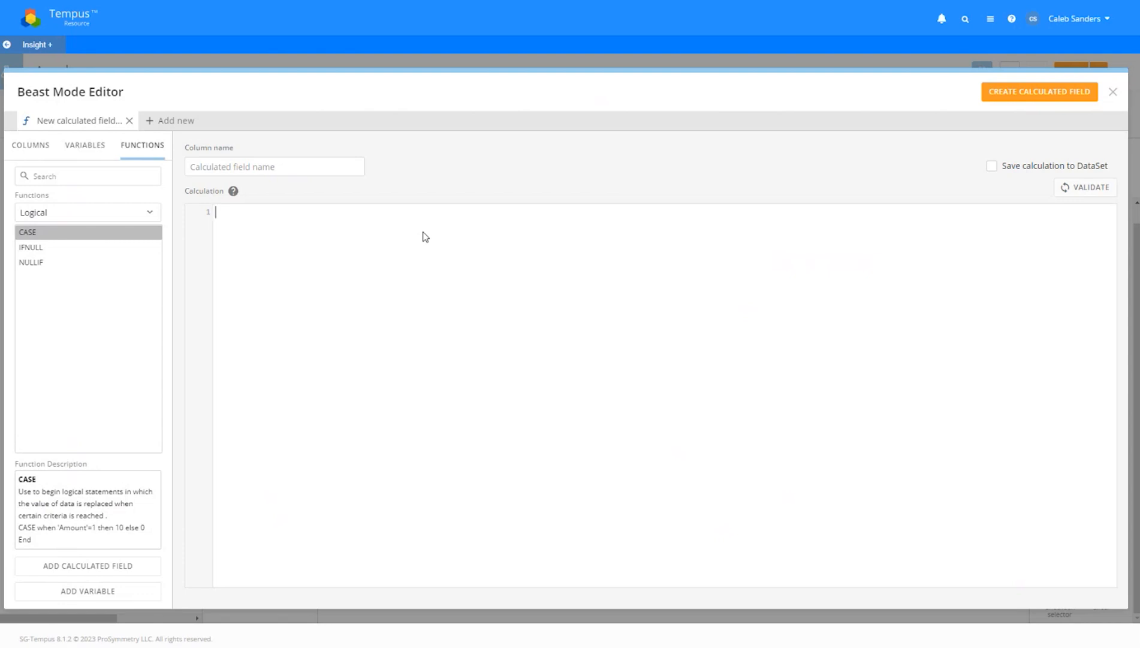
Browse String and Date And Time functions, reading INSTR, then return to All functions
{"action": "left_click", "coordinate": [94, 211]}
{"action": "left_click", "coordinate": [79, 358]}
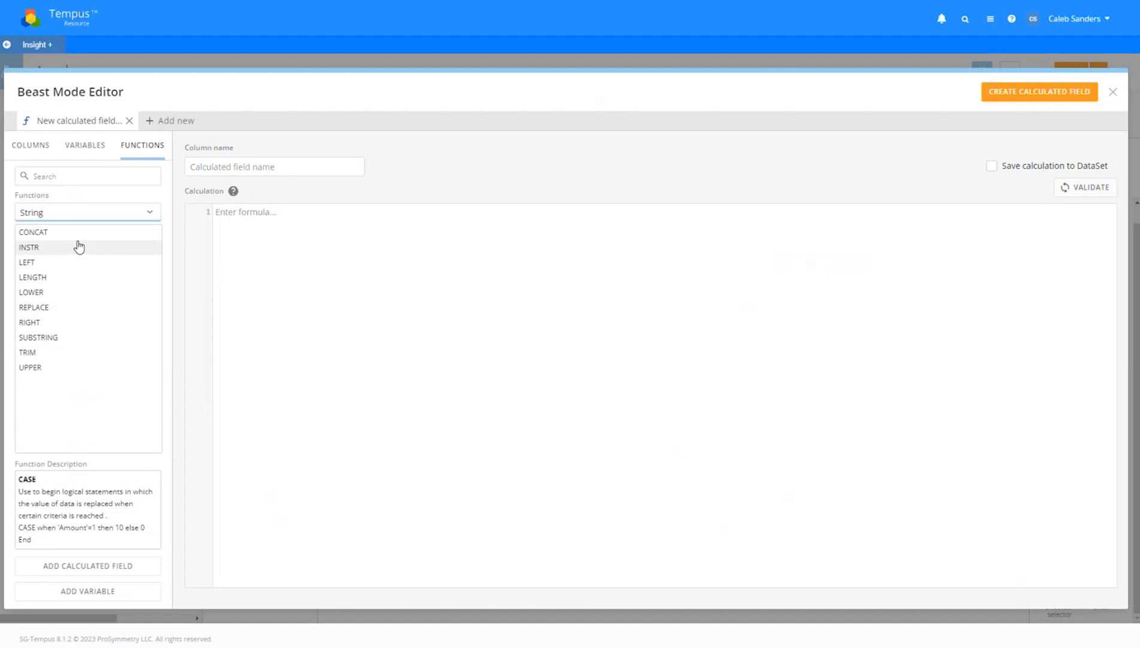
{"action": "left_click", "coordinate": [51, 248]}
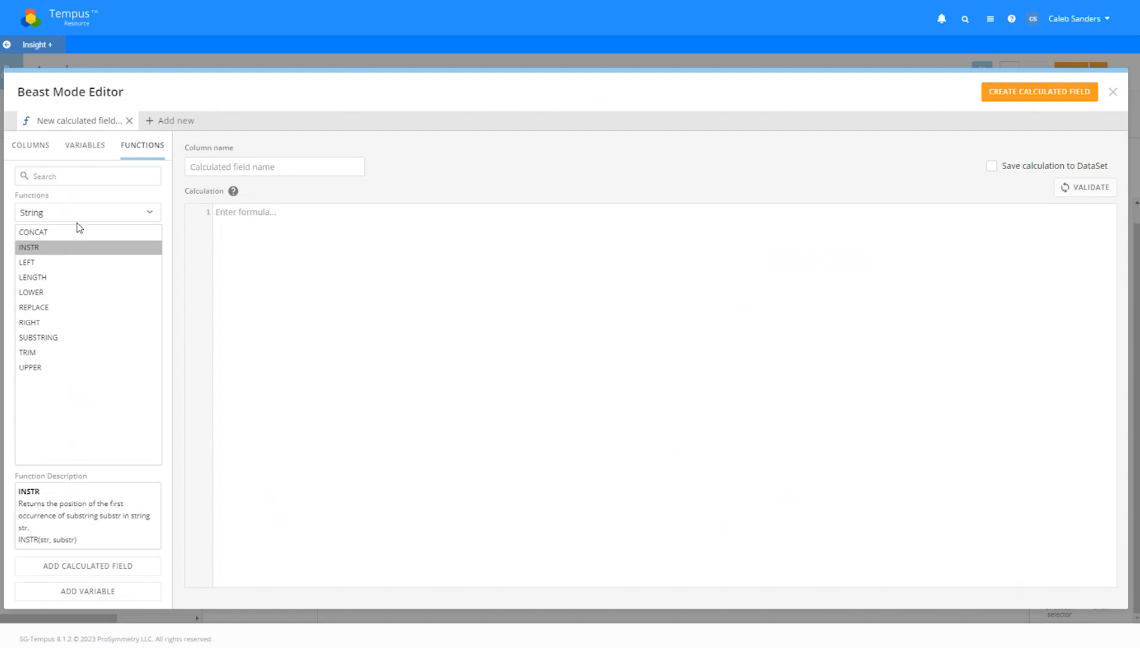
{"action": "left_click", "coordinate": [81, 212]}
{"action": "left_click", "coordinate": [86, 381]}
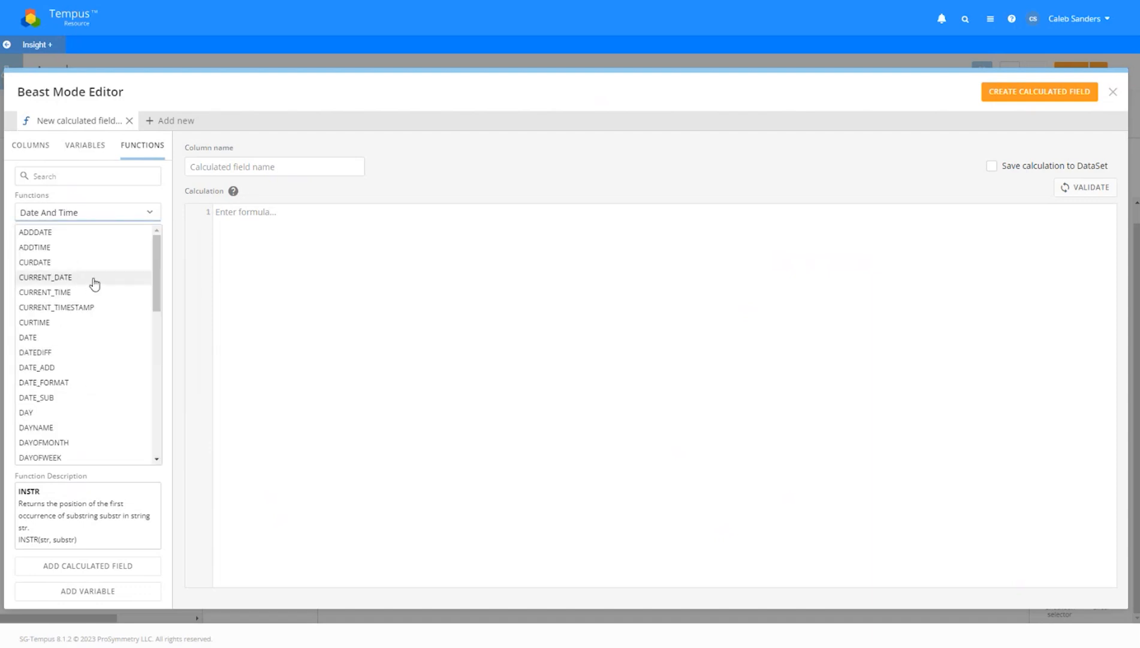
{"action": "scroll", "coordinate": [95, 284], "scroll_direction": "down", "scroll_amount": 3}
{"action": "scroll", "coordinate": [93, 288], "scroll_direction": "up", "scroll_amount": 3}
{"action": "left_click", "coordinate": [82, 212]}
{"action": "left_click", "coordinate": [84, 237]}
{"action": "left_click", "coordinate": [309, 256]}
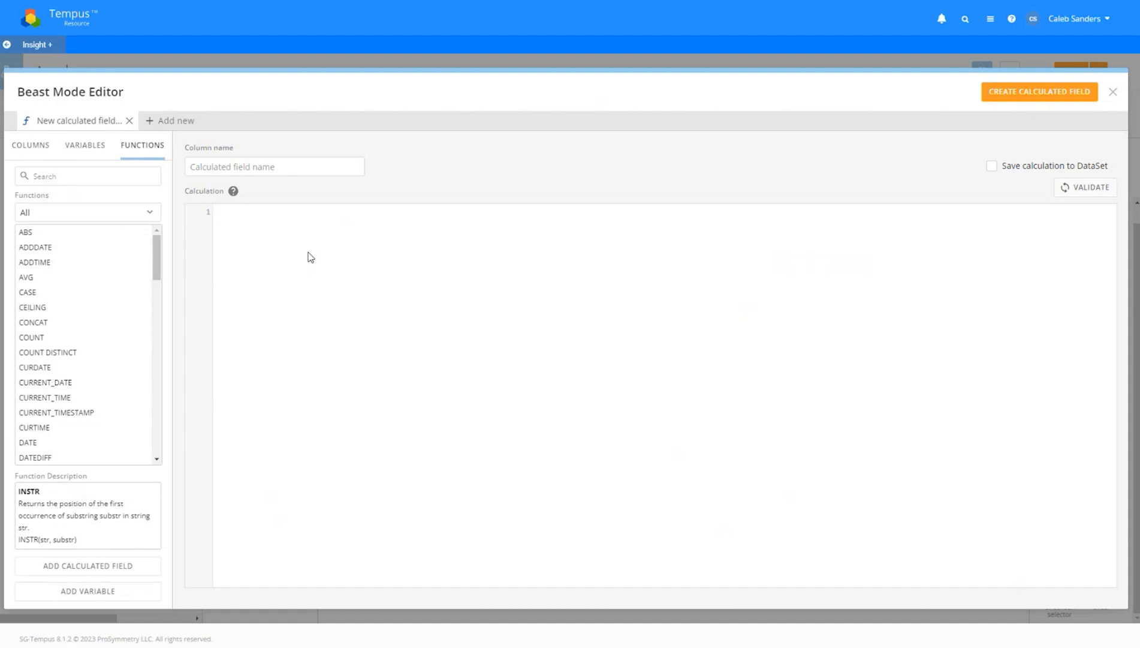
Enter the calculation AllocationPlannedWorkHour - AllocationActualWorkHour using field autocomplete
{"action": "type", "text": "allocation"}
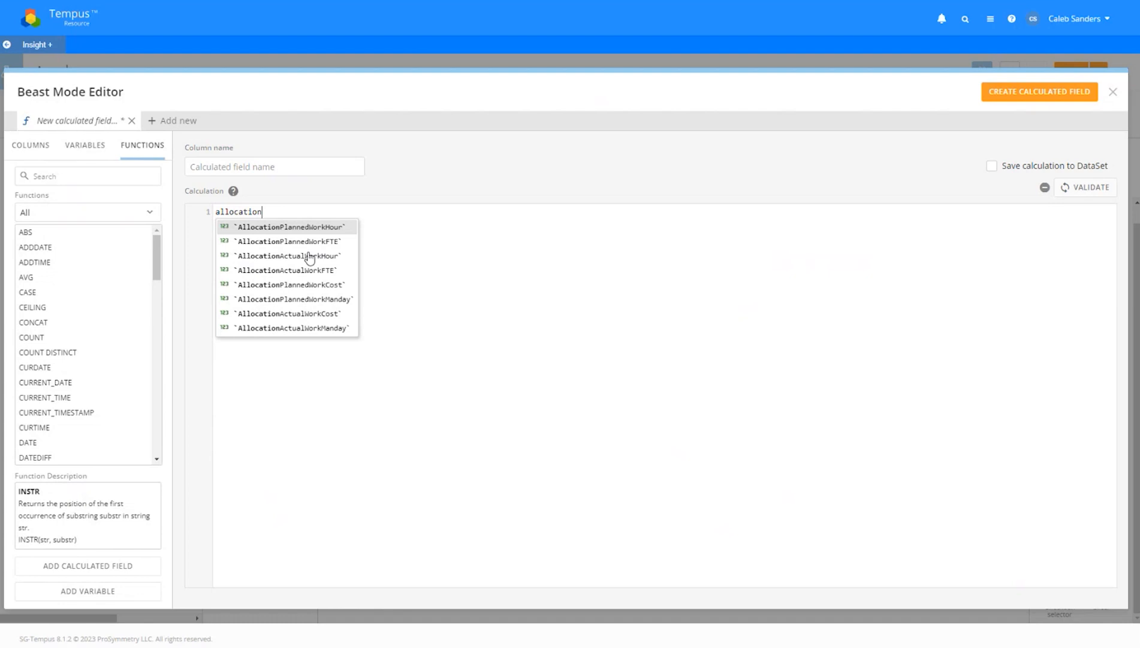
{"action": "key", "text": "Return"}
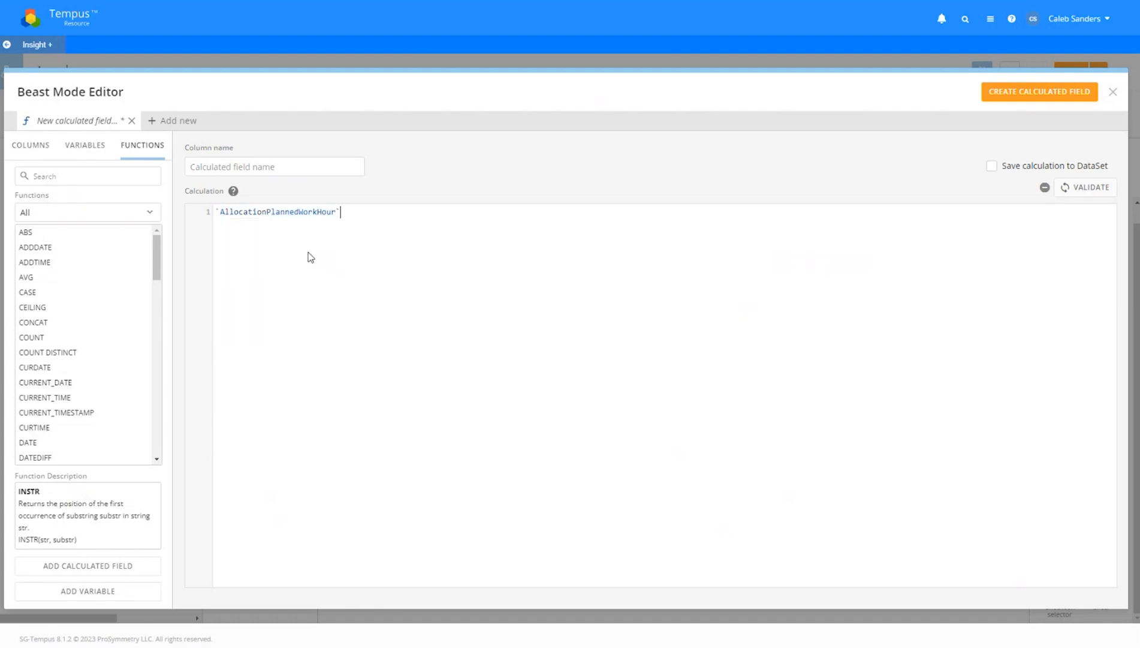
{"action": "type", "text": "-allocationc"}
{"action": "key", "text": "BackSpace"}
{"action": "type", "text": "actual"}
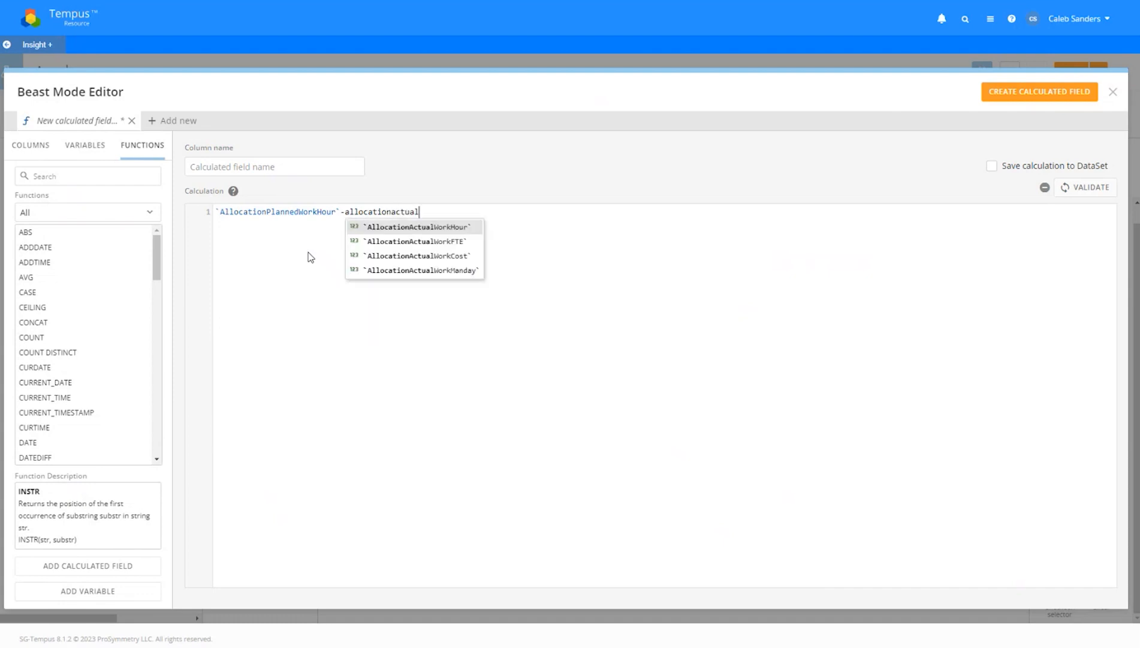
{"action": "key", "text": "Return"}
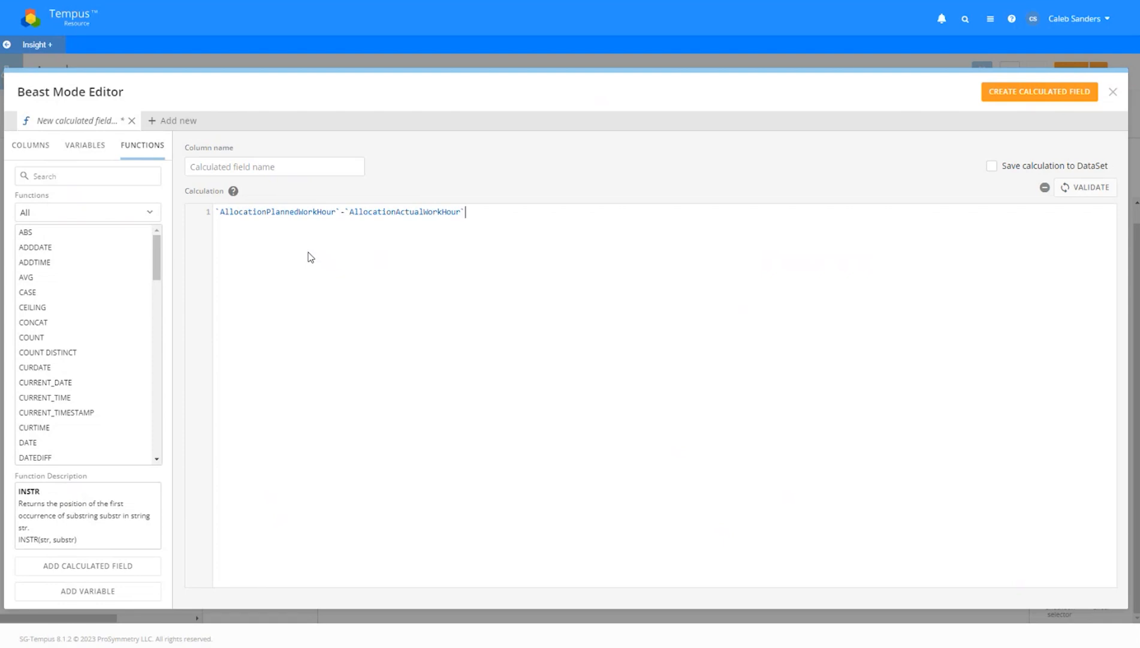
Name the calculation 'Planned Actual Variance [Hours]' and validate its formula
{"action": "left_click", "coordinate": [274, 171]}
{"action": "type", "text": "Planned A"}
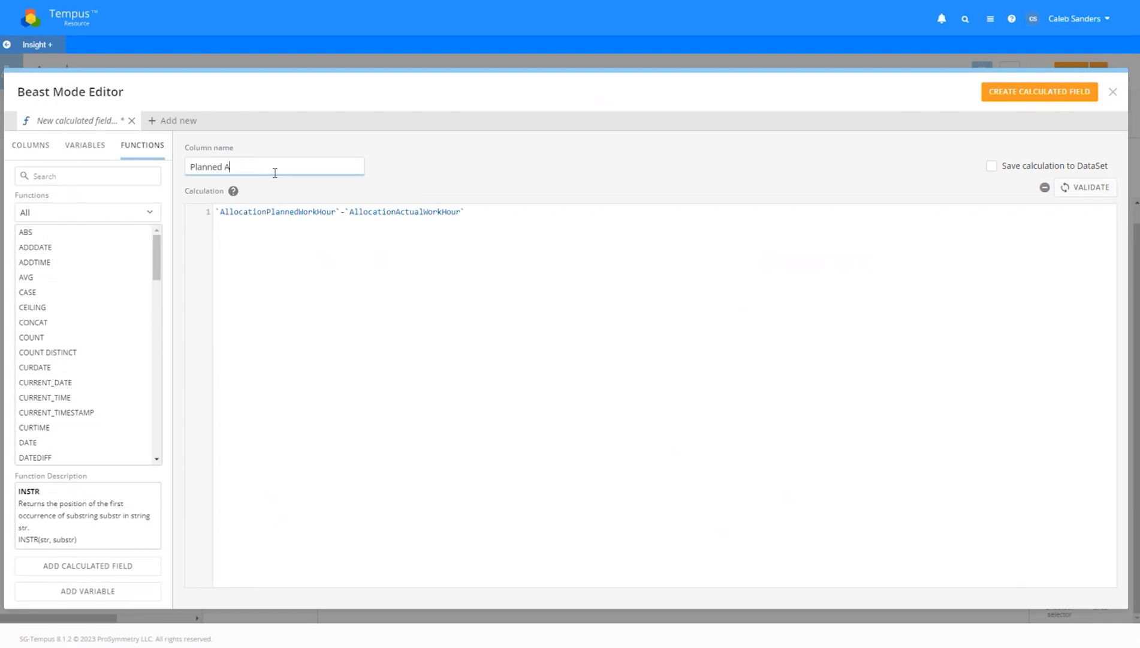
{"action": "type", "text": "ctual Variance"}
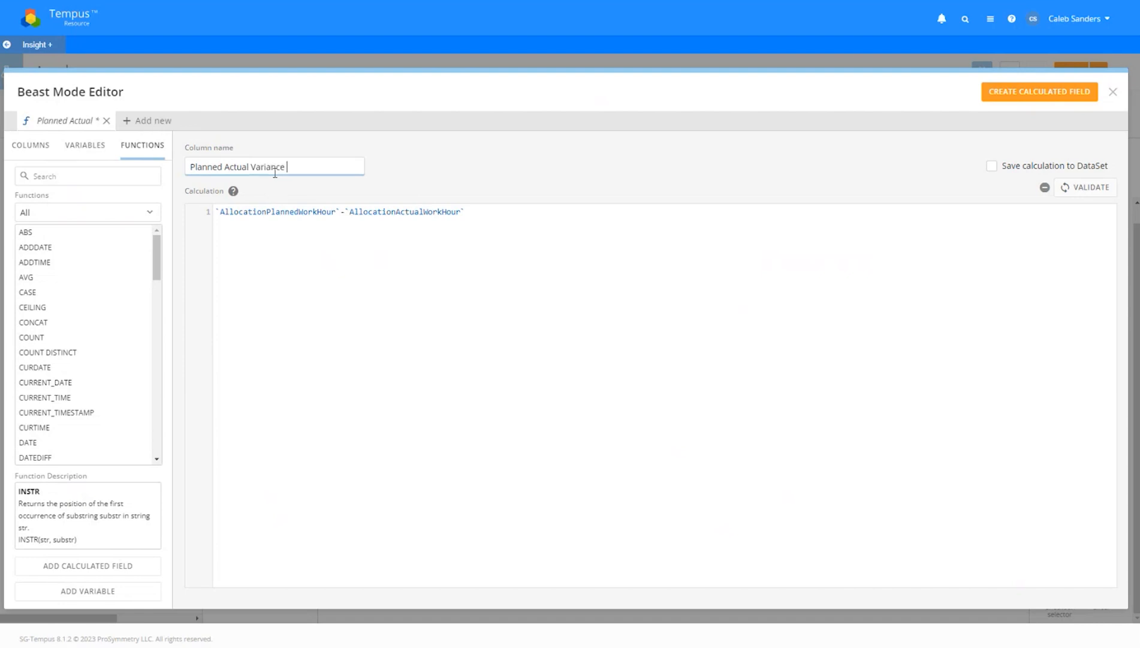
{"action": "type", "text": " [Hours]"}
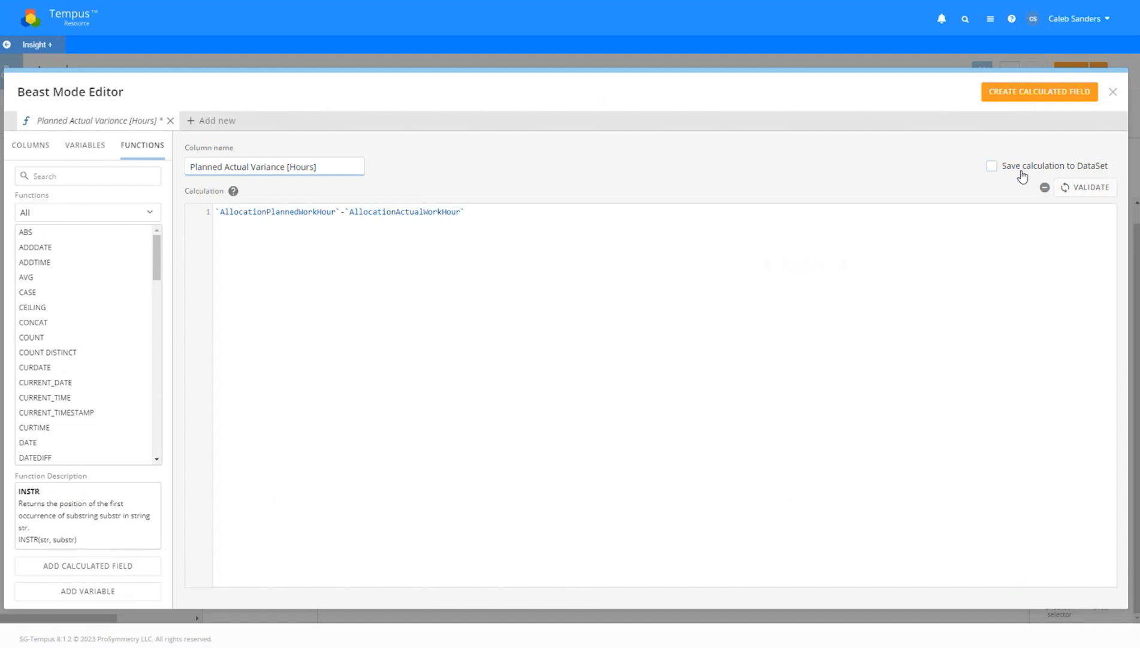
{"action": "left_click", "coordinate": [1072, 187]}
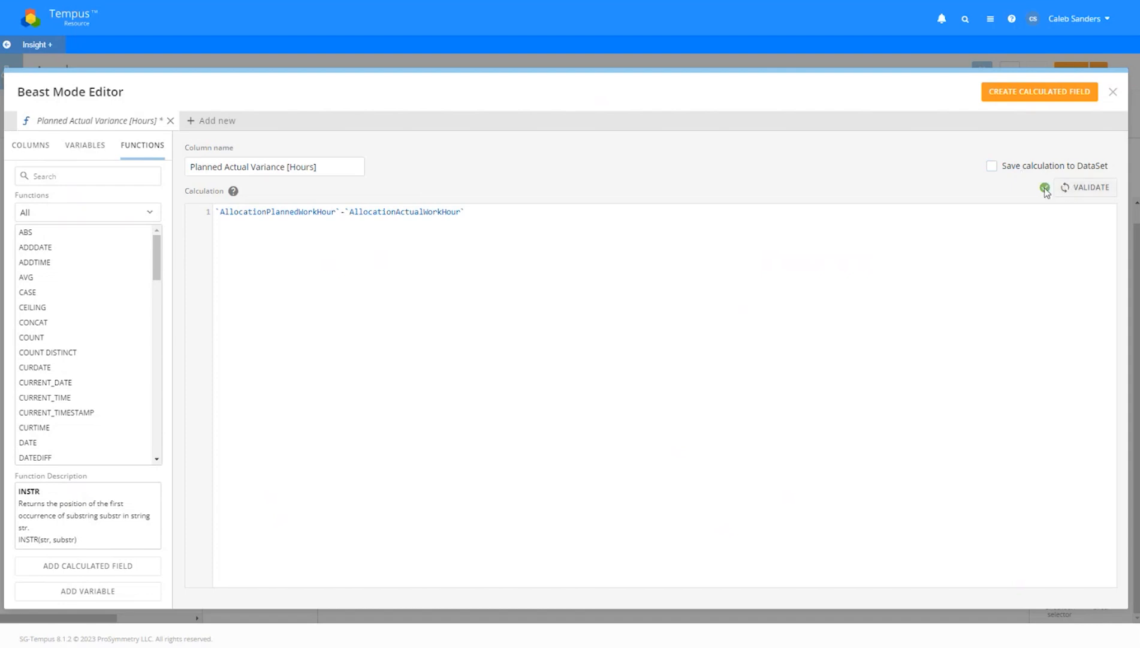
{"action": "left_click", "coordinate": [1033, 220]}
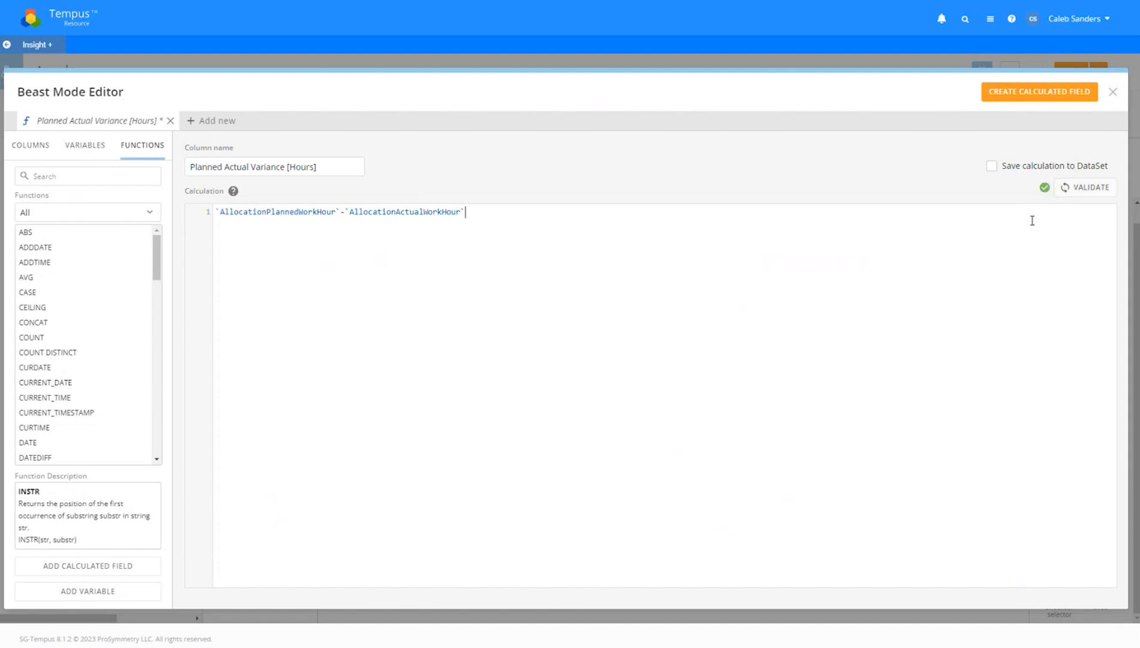
Turn on saving the calculation to the DataSet
{"action": "left_click", "coordinate": [1005, 169]}
{"action": "double_click", "coordinate": [1014, 173]}
{"action": "left_click", "coordinate": [1018, 173]}
{"action": "left_click", "coordinate": [1019, 175]}
Keep saving to the DataSet enabled and browse the dataset column list
{"action": "left_click", "coordinate": [1008, 171]}
{"action": "left_click", "coordinate": [52, 158]}
{"action": "scroll", "coordinate": [154, 360], "scroll_direction": "down", "scroll_amount": 10}
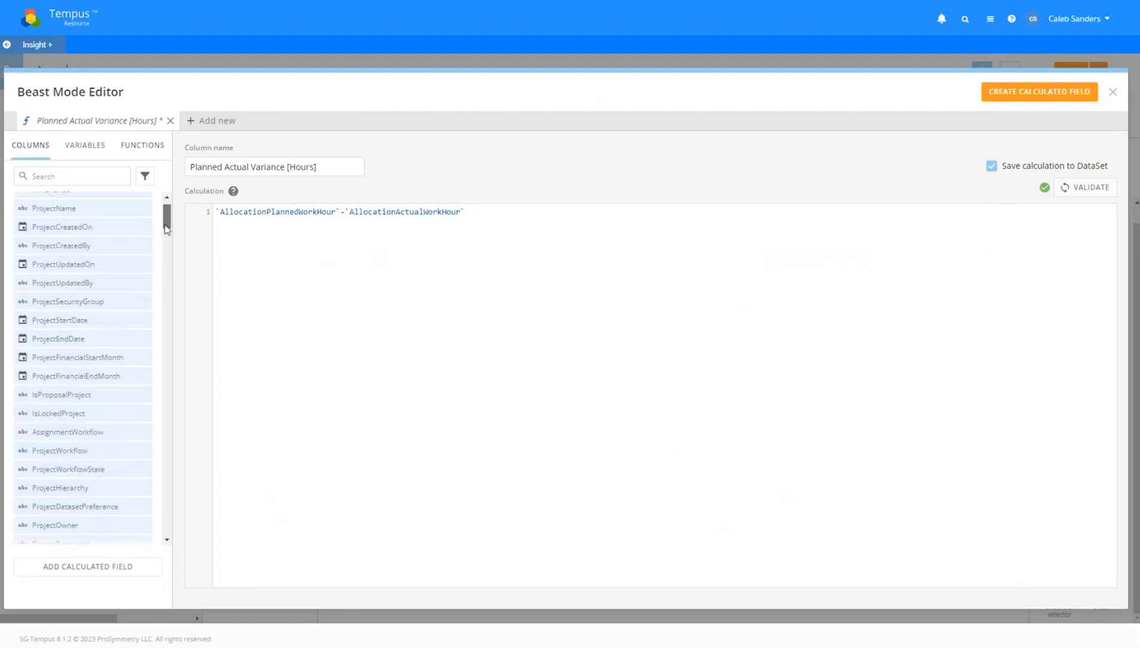
{"action": "left_click_drag", "start_coordinate": [154, 377], "coordinate": [151, 504]}
{"action": "scroll", "coordinate": [67, 452], "scroll_direction": "down", "scroll_amount": 1}
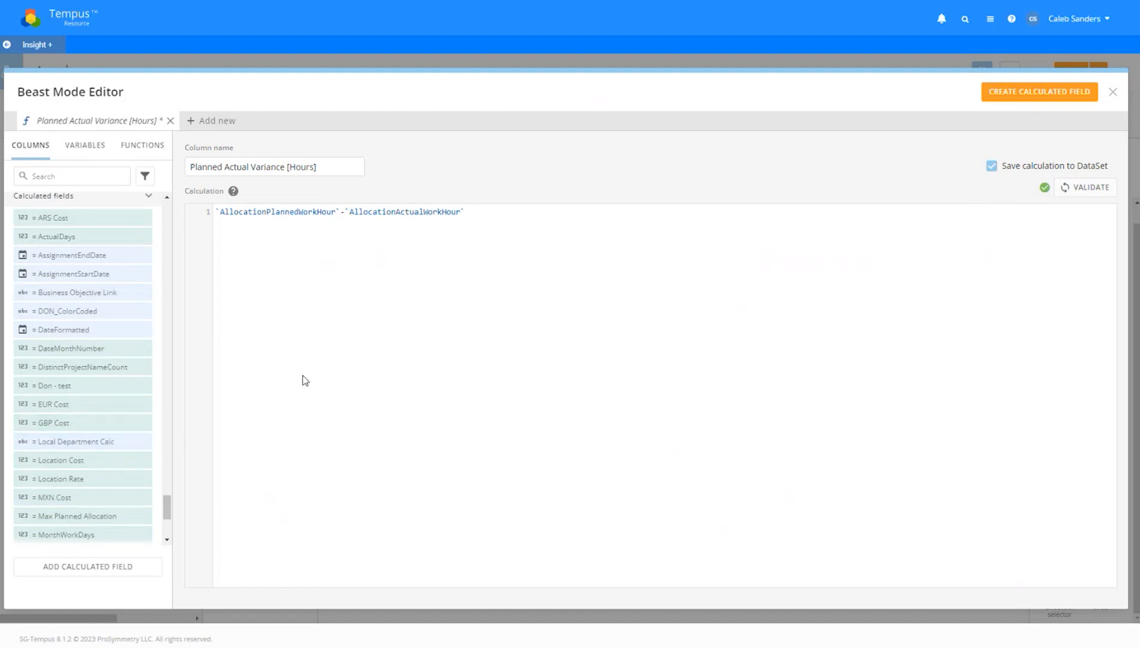
{"action": "scroll", "coordinate": [162, 457], "scroll_direction": "up", "scroll_amount": 3}
{"action": "left_click_drag", "start_coordinate": [167, 485], "coordinate": [171, 207]}
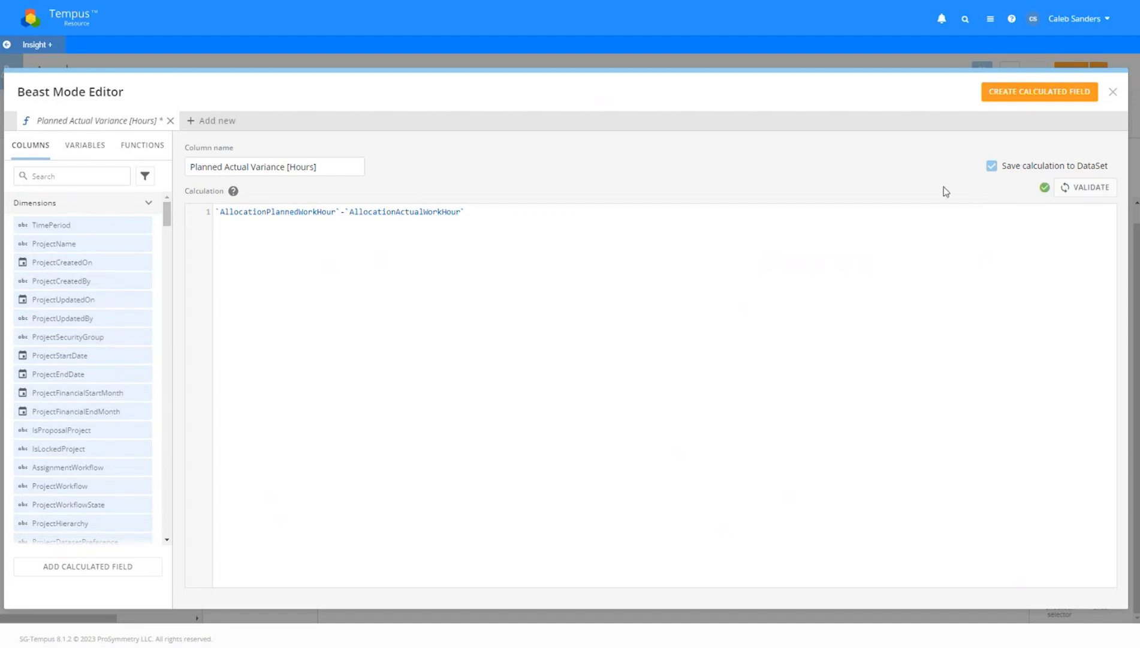
Create the field, return to the Analyzer, and bring Planned Actual Variance [Hours] into view under Beast Modes
{"action": "left_click", "coordinate": [1040, 99]}
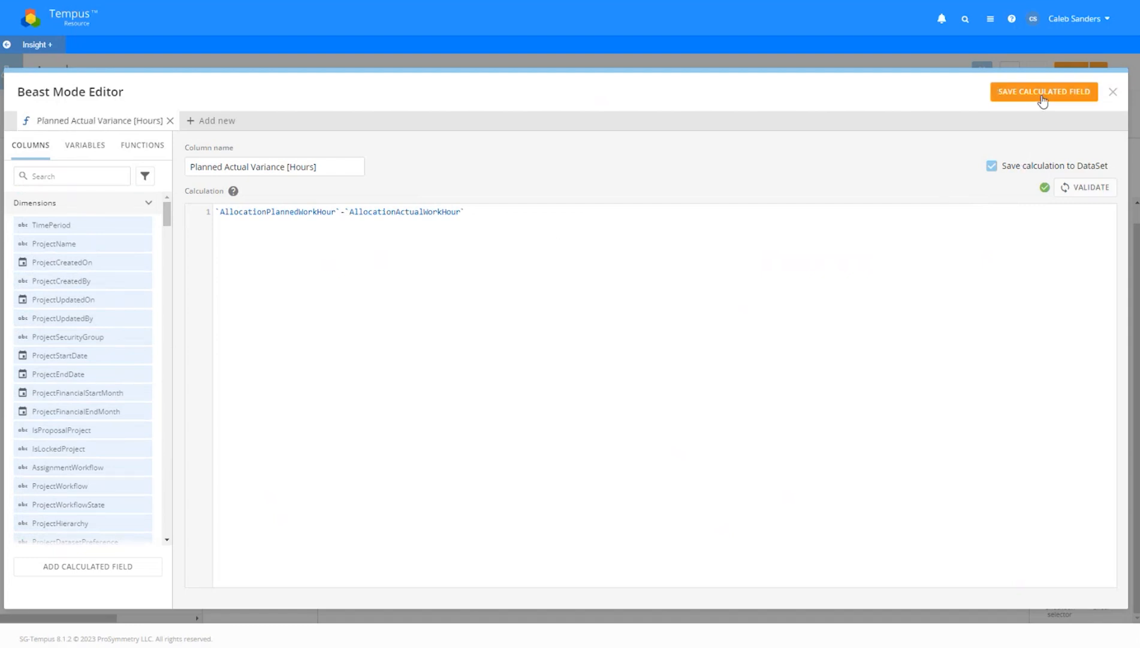
{"action": "left_click", "coordinate": [1111, 92]}
{"action": "left_click", "coordinate": [174, 348]}
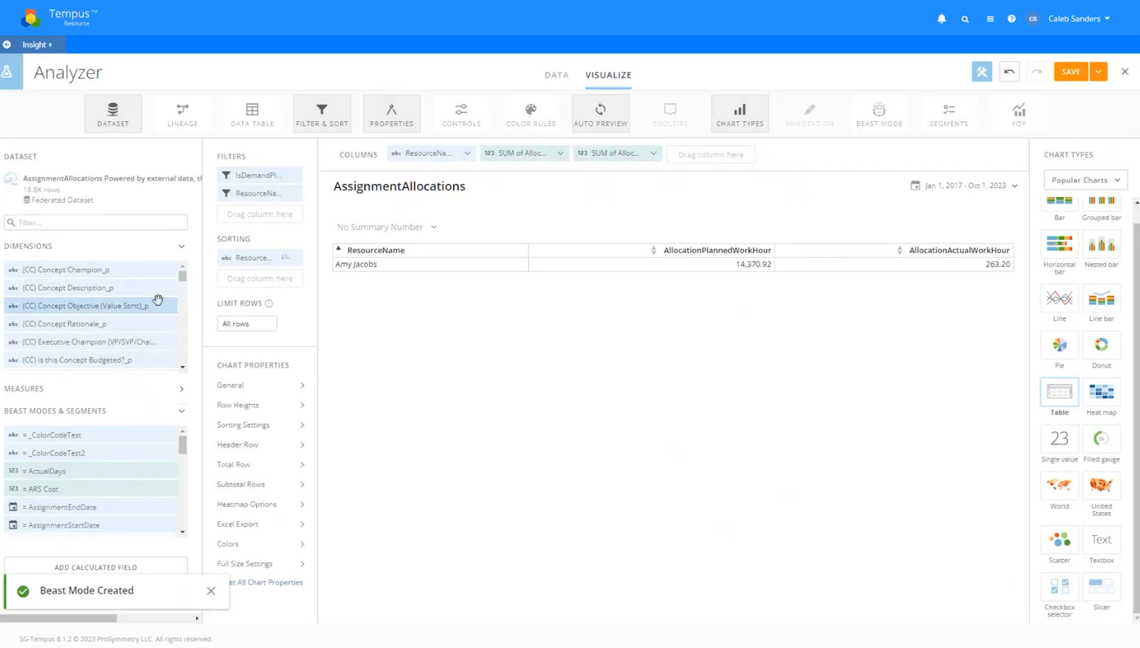
{"action": "left_click", "coordinate": [152, 261]}
{"action": "left_click_drag", "start_coordinate": [182, 330], "coordinate": [182, 409]}
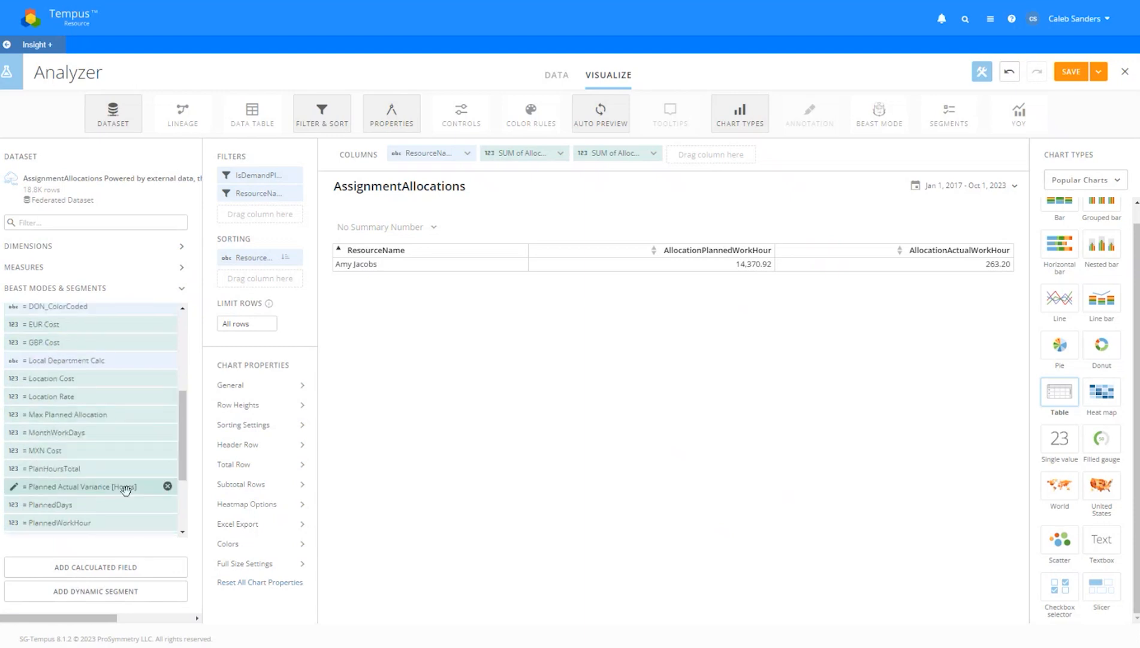
{"action": "mouse_move", "coordinate": [126, 487]}
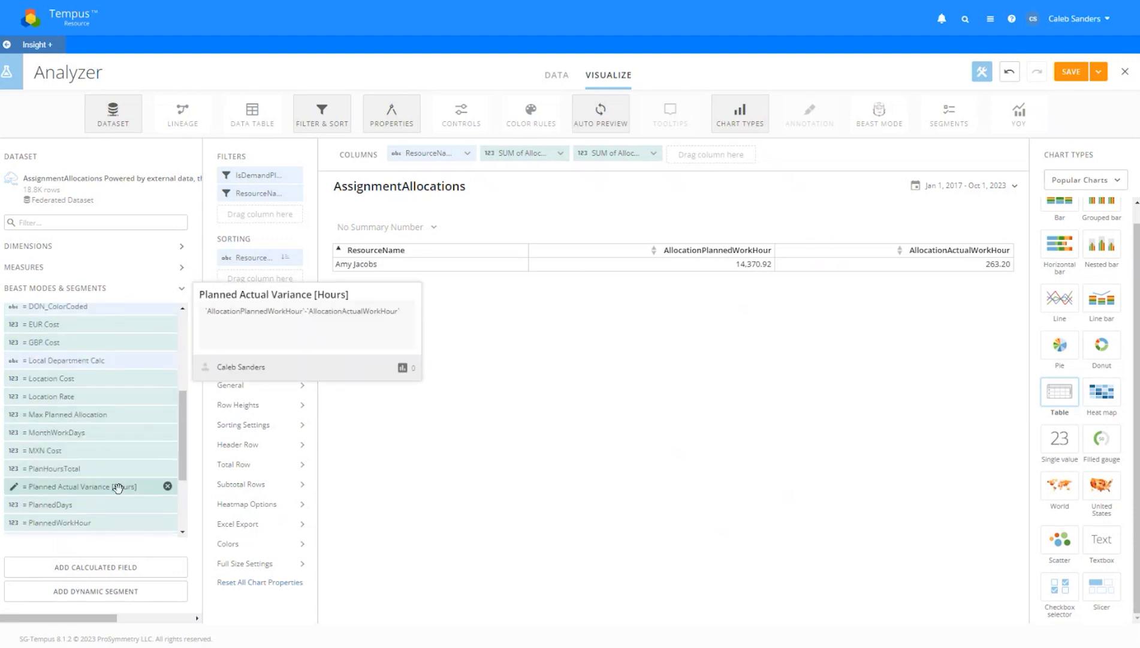
Add Planned Actual Variance [Hours] as a table column and review its formula without changes
{"action": "left_click_drag", "start_coordinate": [127, 486], "coordinate": [717, 155]}
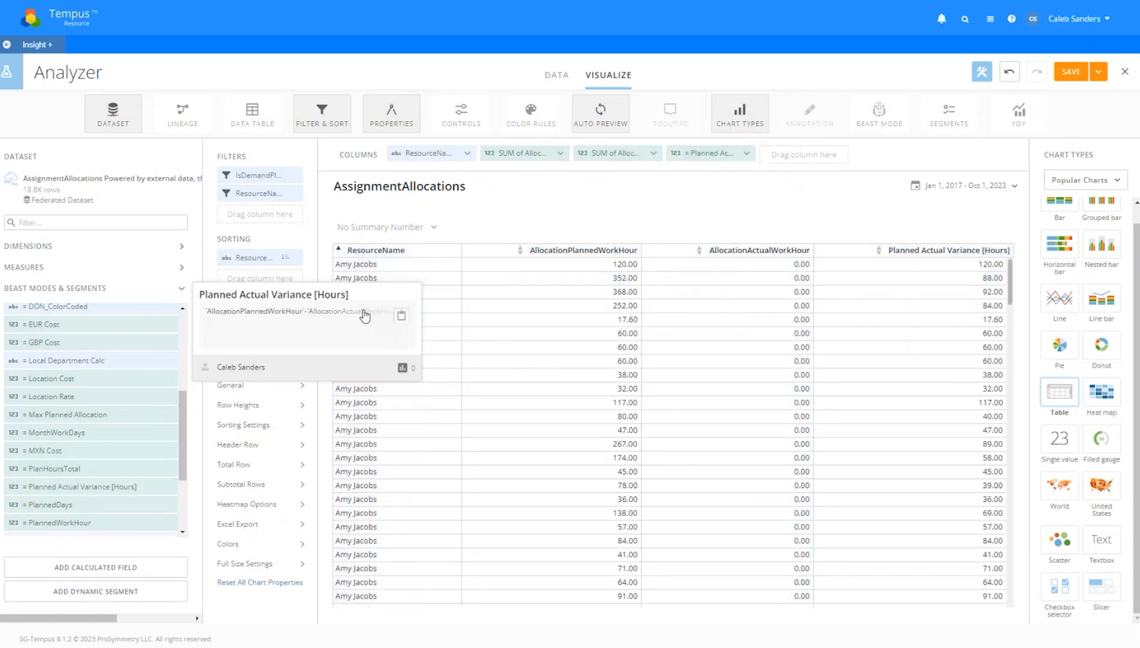
{"action": "left_click", "coordinate": [120, 484]}
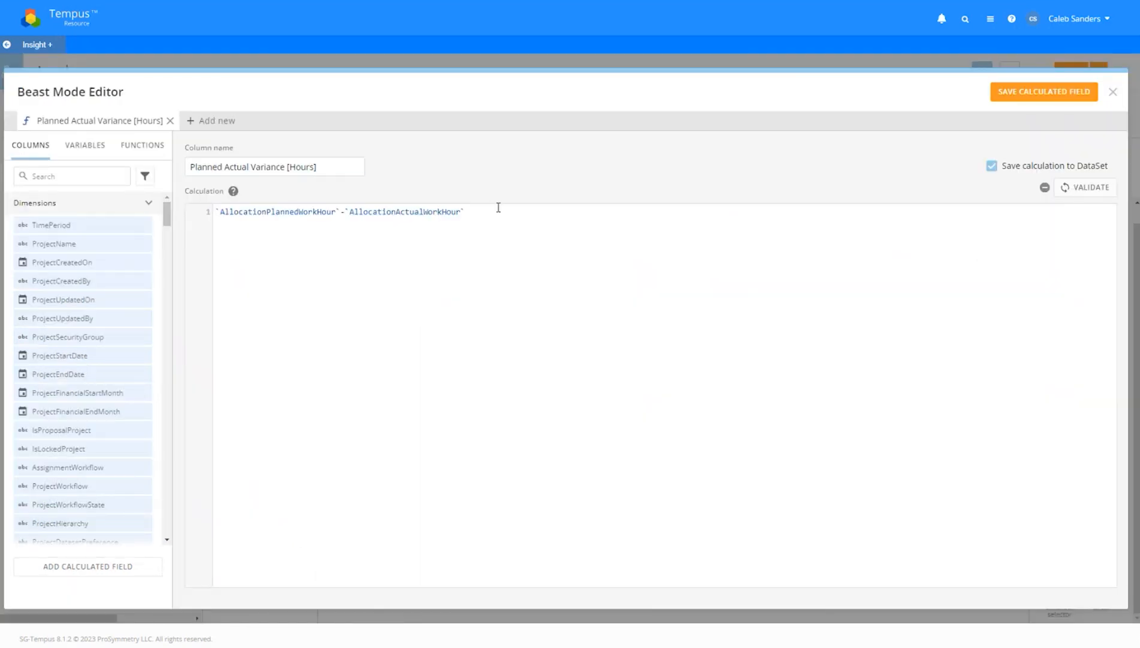
{"action": "left_click_drag", "start_coordinate": [465, 211], "coordinate": [346, 211]}
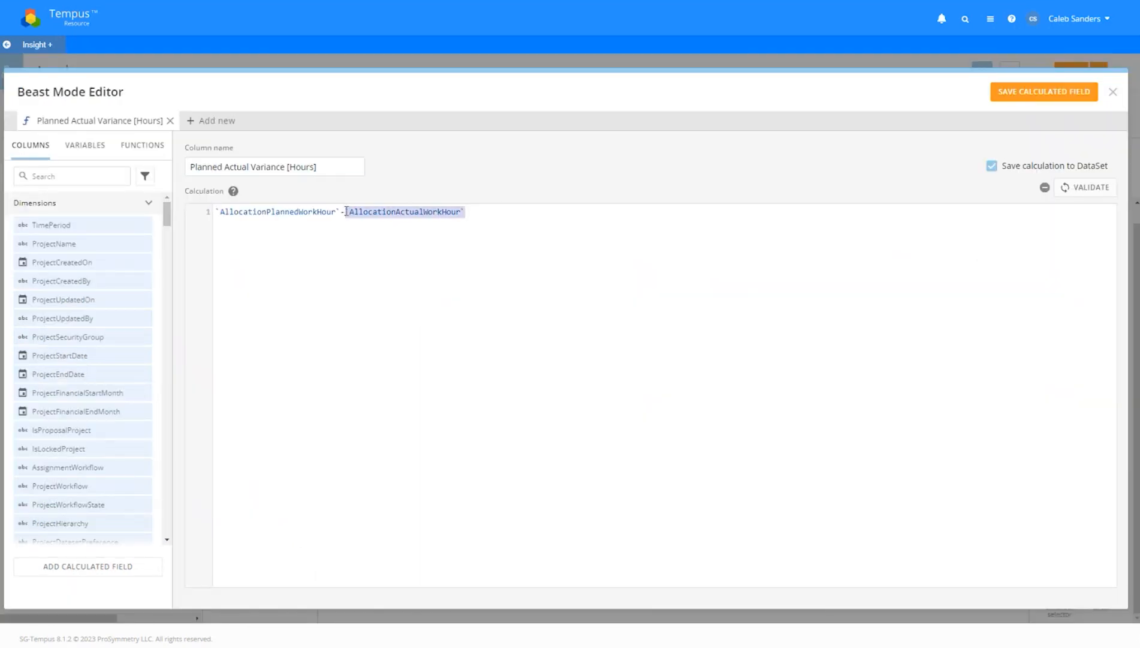
{"action": "left_click", "coordinate": [346, 211]}
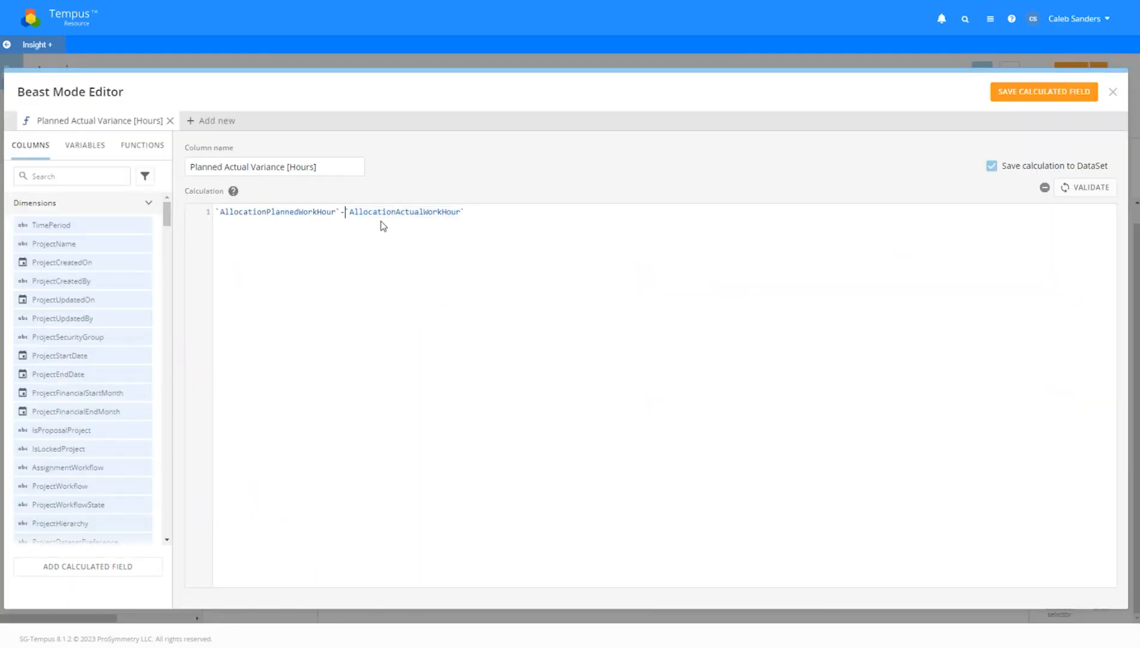
{"action": "left_click", "coordinate": [1113, 92]}
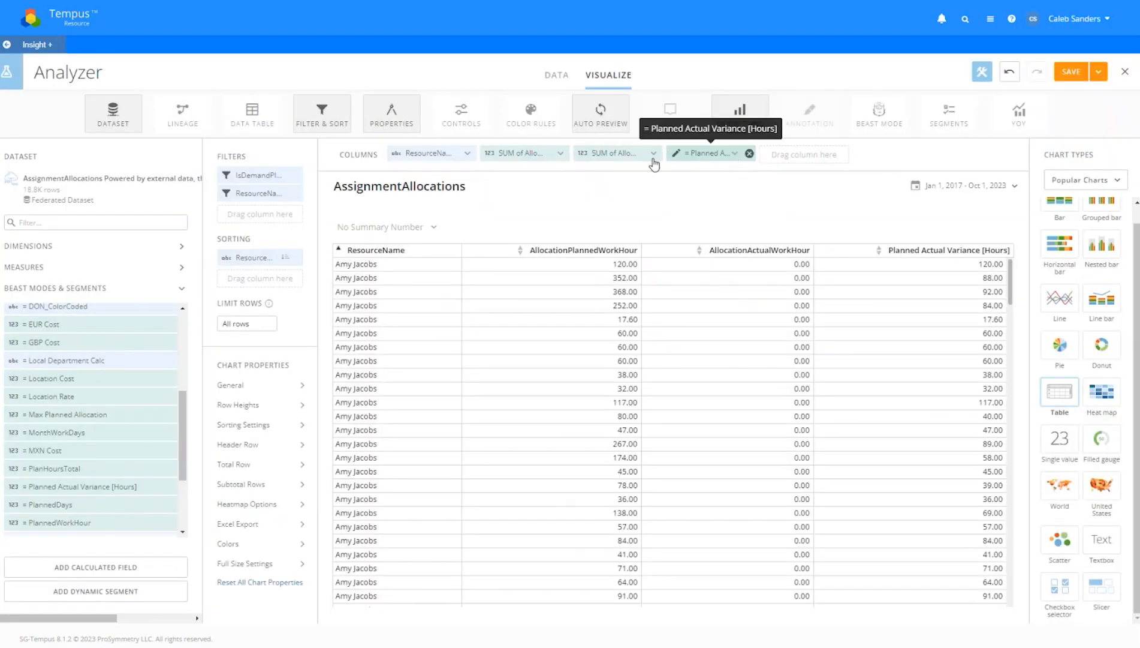
Set the variance column's aggregation to Sum
{"action": "left_click", "coordinate": [732, 157]}
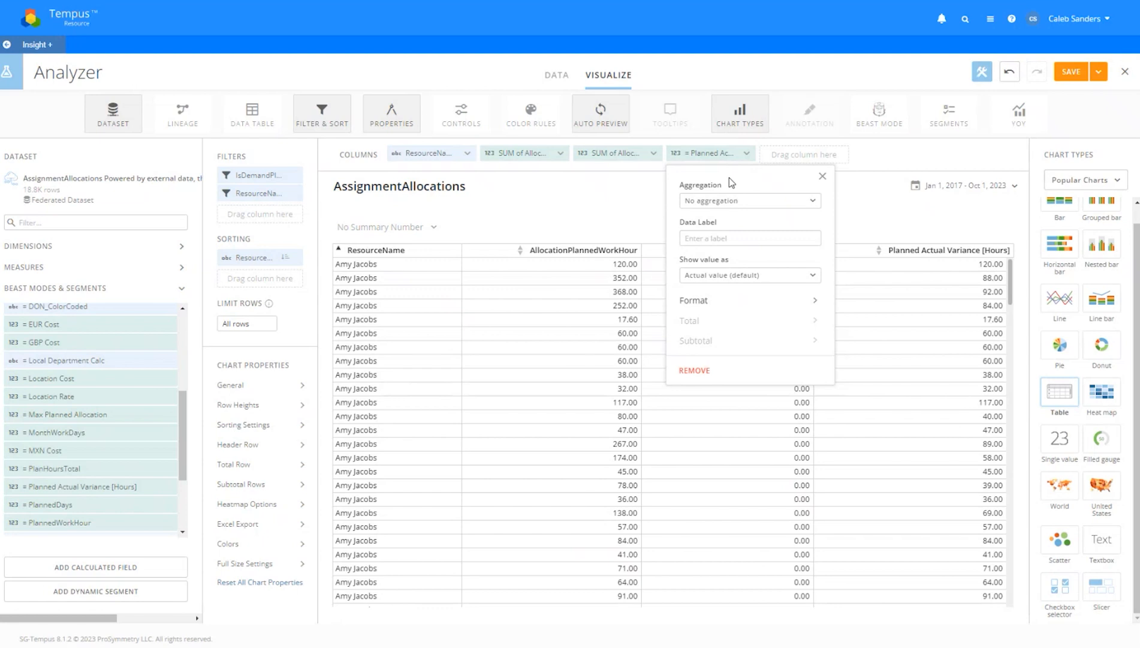
{"action": "left_click", "coordinate": [731, 200]}
{"action": "left_click", "coordinate": [711, 226]}
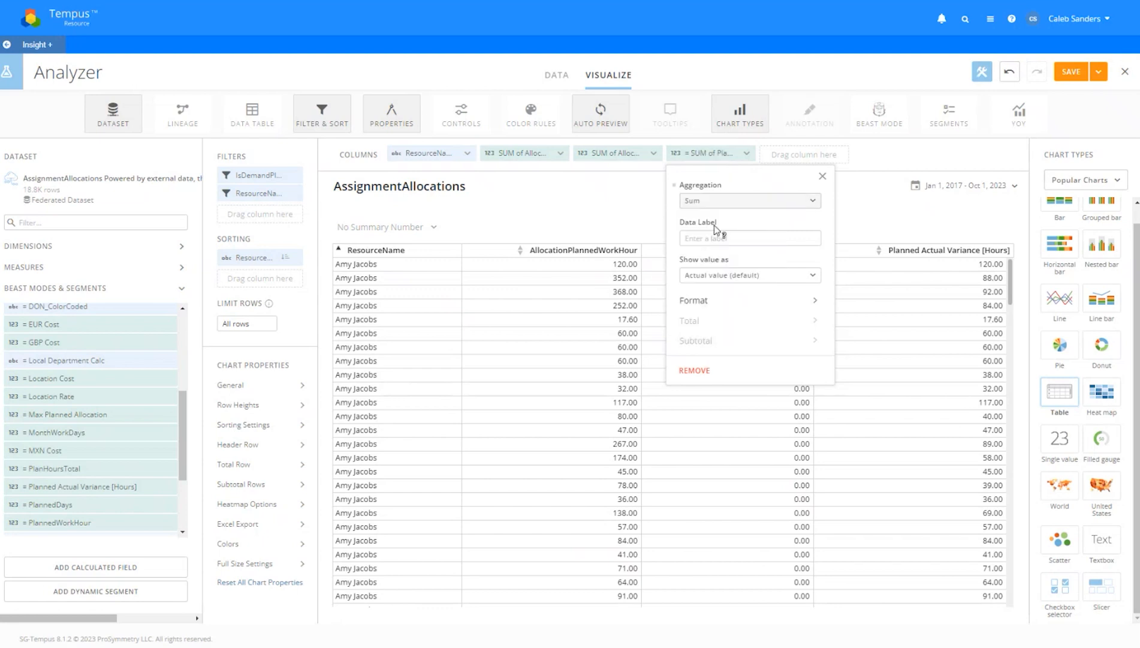
{"action": "left_click", "coordinate": [823, 176]}
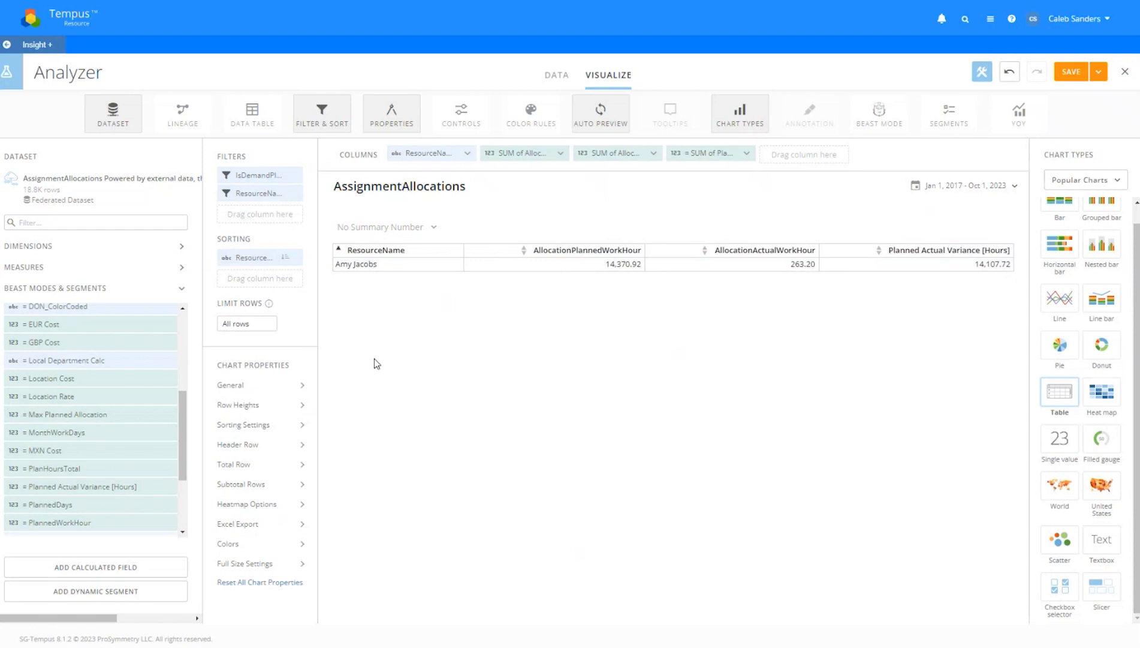
Rewrite the variance formula as SUM(`AllocationPlannedWorkHour`)-SUM(`AllocationActualWorkHour`) and save it
{"action": "left_click", "coordinate": [88, 487]}
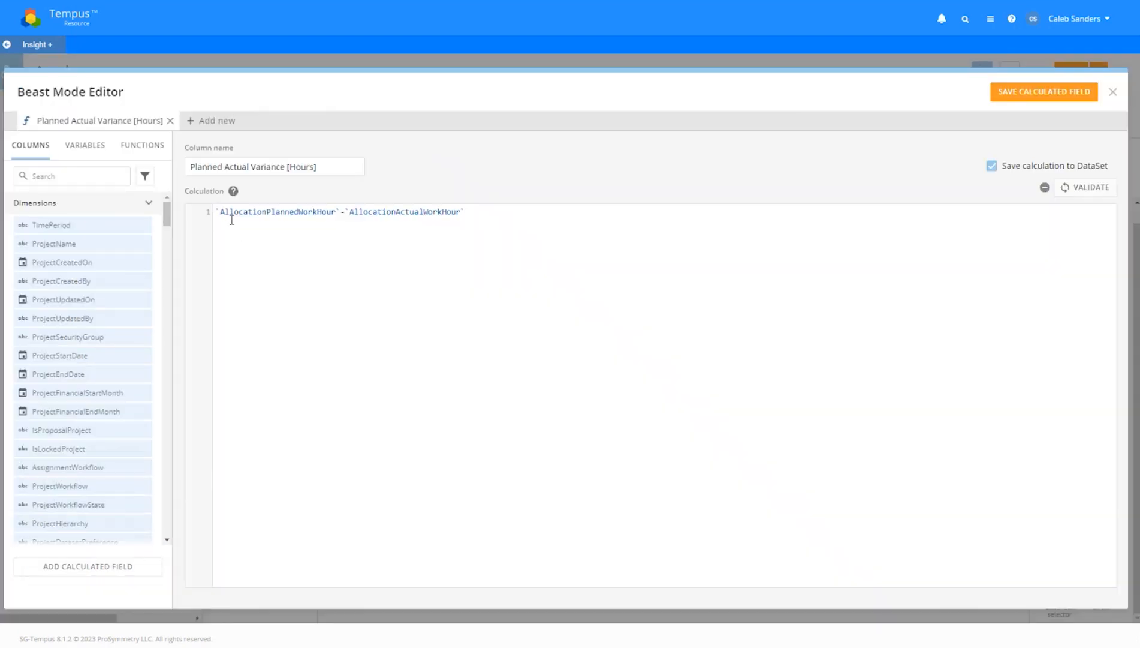
{"action": "type", "text": "SUM("}
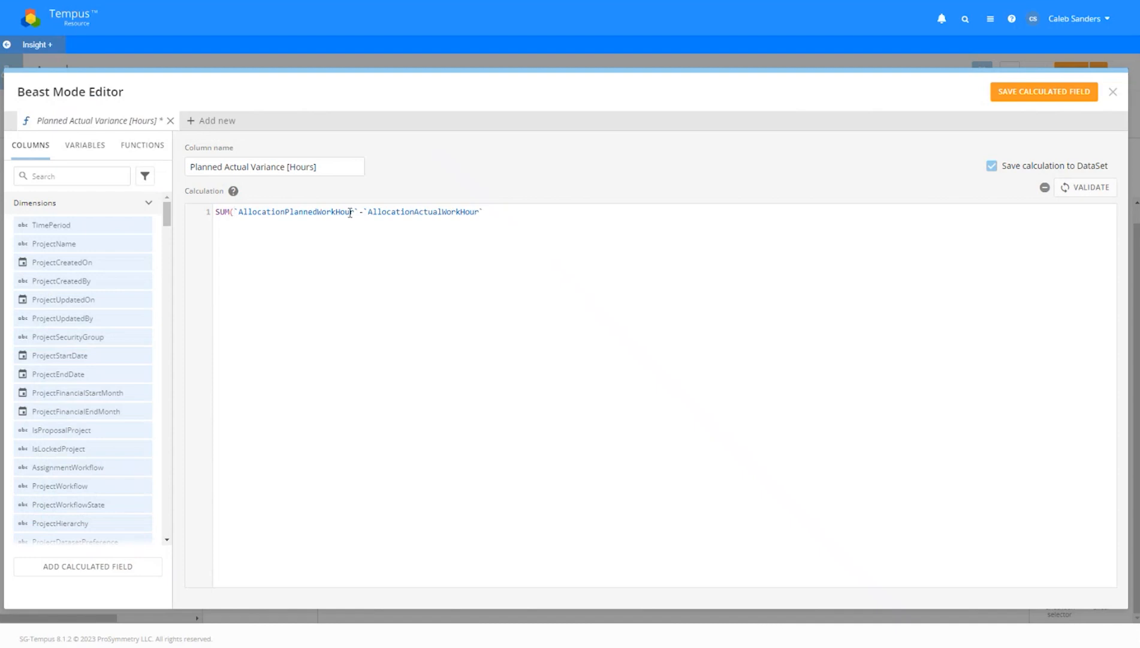
{"action": "left_click", "coordinate": [362, 212]}
{"action": "type", "text": ")"}
{"action": "left_click", "coordinate": [368, 211]}
{"action": "type", "text": "SUM"}
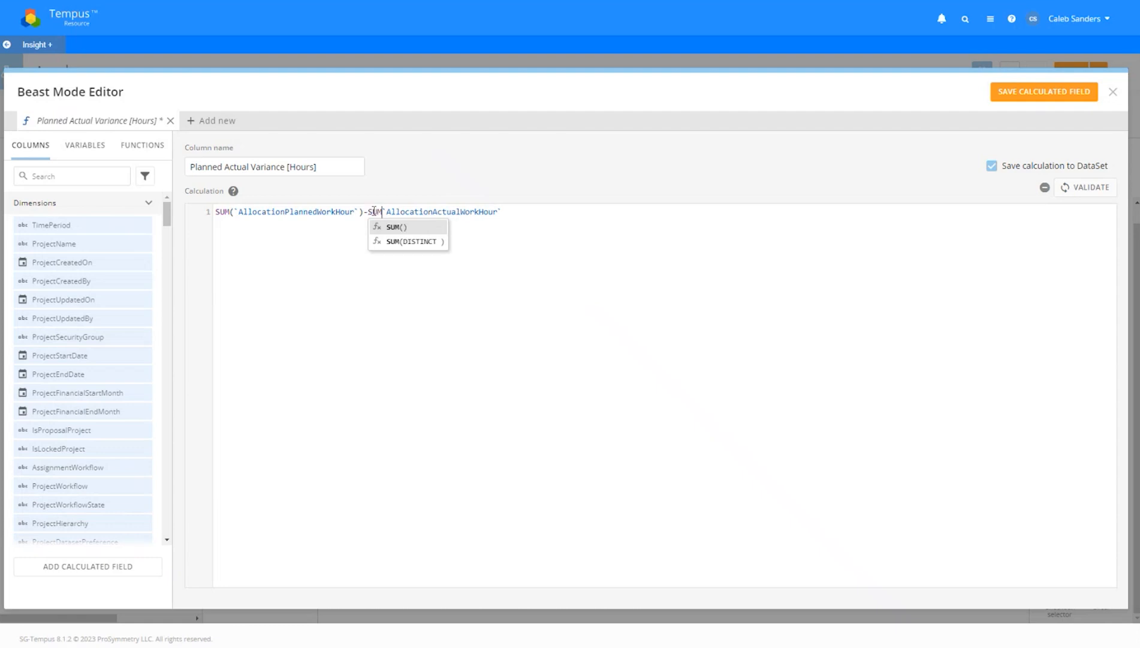
{"action": "type", "text": "("}
{"action": "left_click", "coordinate": [606, 249]}
{"action": "type", "text": ")"}
{"action": "left_click", "coordinate": [1044, 91]}
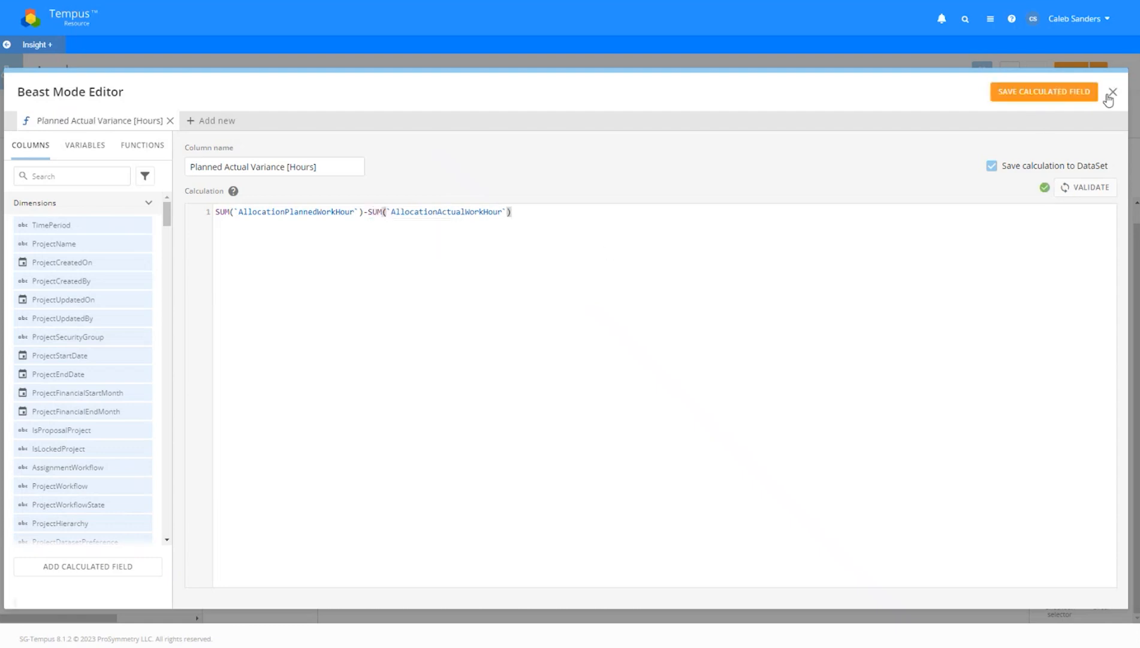
{"action": "left_click", "coordinate": [1113, 93]}
Check the variance column's settings in the table
{"action": "left_click", "coordinate": [739, 155]}
{"action": "left_click", "coordinate": [713, 153]}
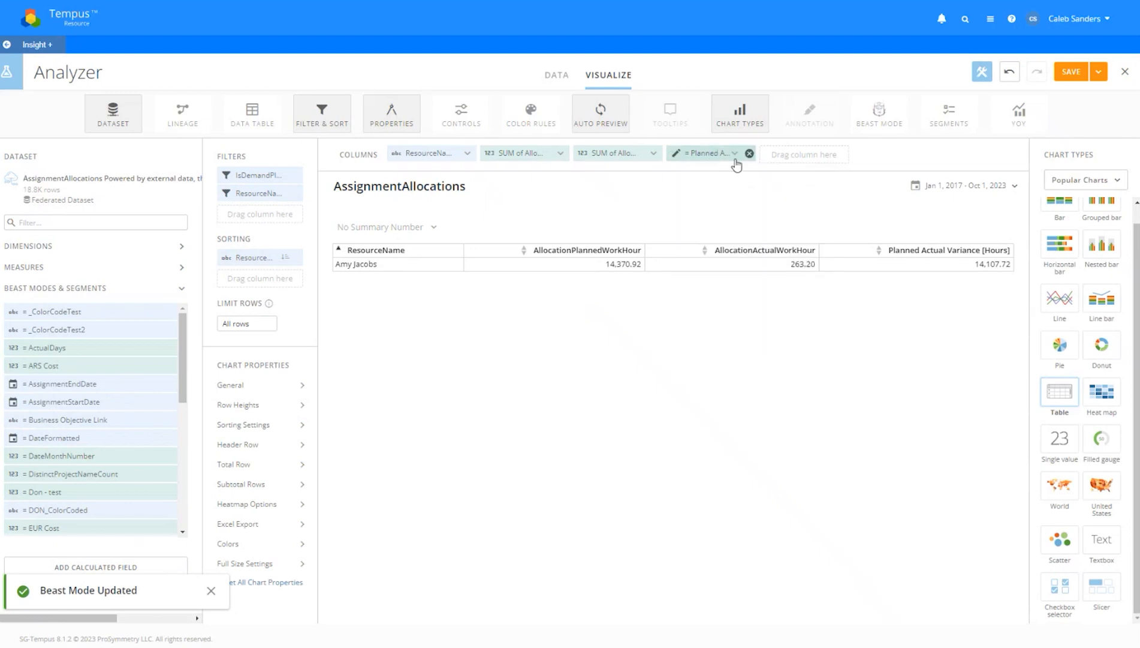
{"action": "left_click", "coordinate": [736, 156]}
{"action": "left_click", "coordinate": [846, 139]}
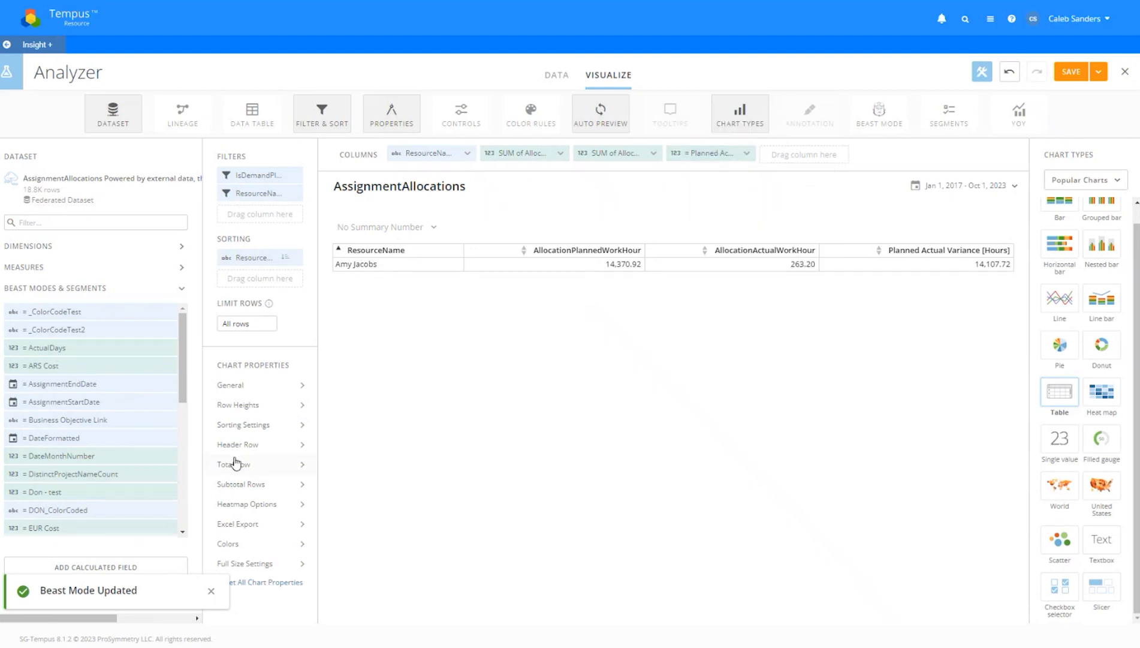
Reopen the variance beast mode and close it unchanged
{"action": "scroll", "coordinate": [109, 461], "scroll_direction": "down", "scroll_amount": 10}
{"action": "left_click", "coordinate": [127, 460]}
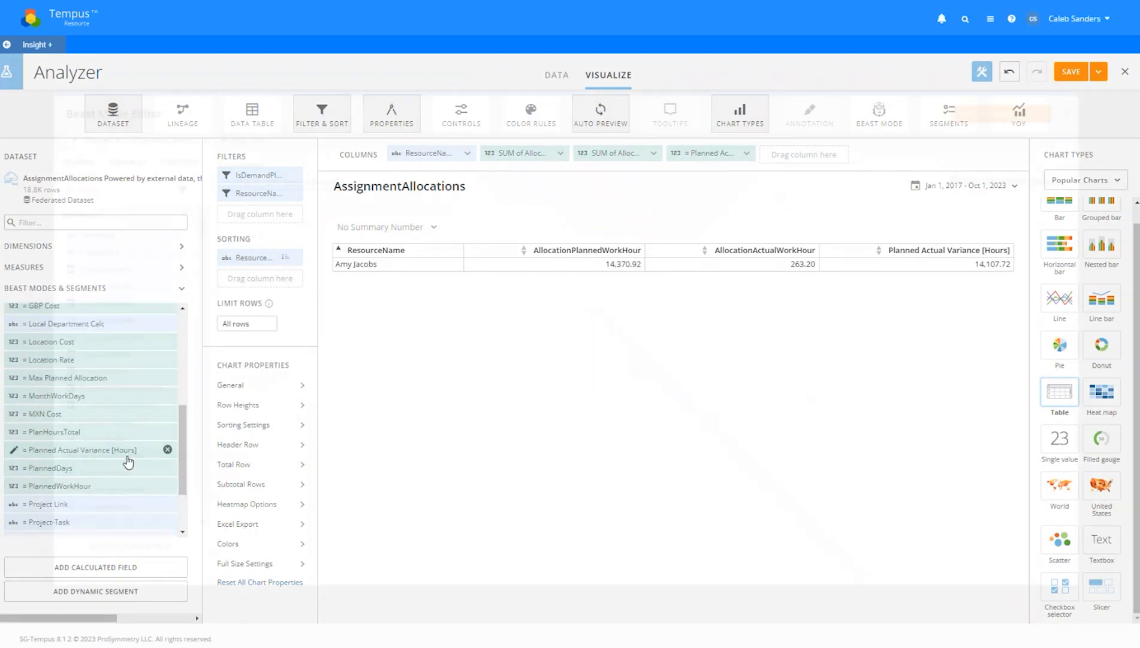
{"action": "left_click", "coordinate": [1113, 92]}
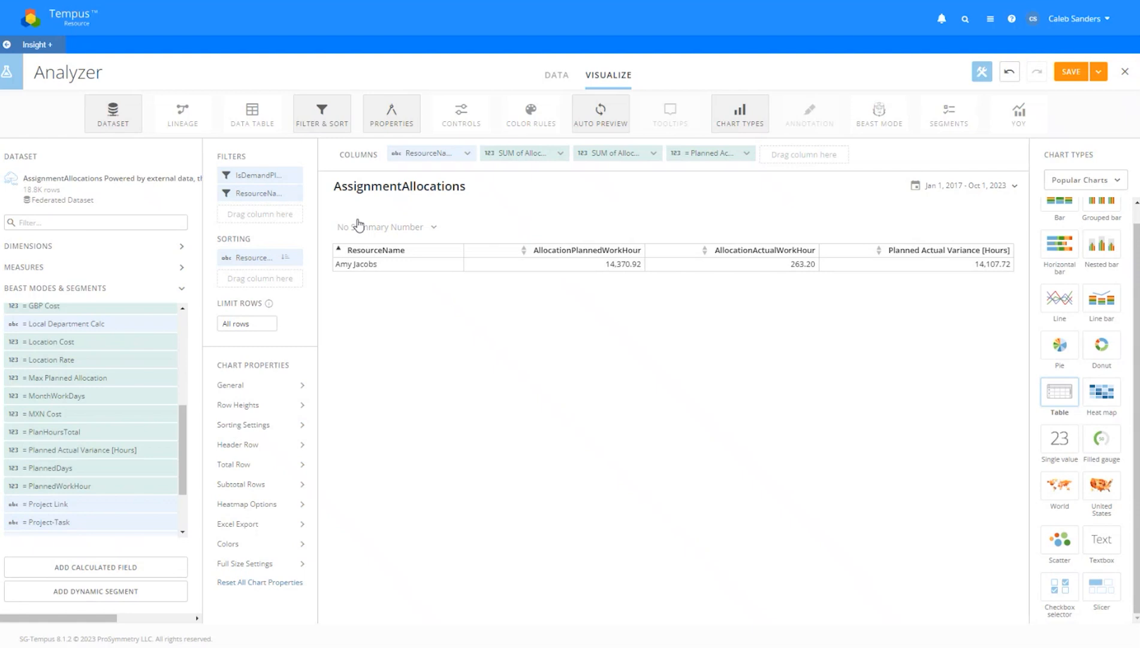
Drop the ResourceName filter so all resources appear, and start a new calculated field
{"action": "mouse_move", "coordinate": [281, 191]}
{"action": "mouse_move", "coordinate": [345, 213]}
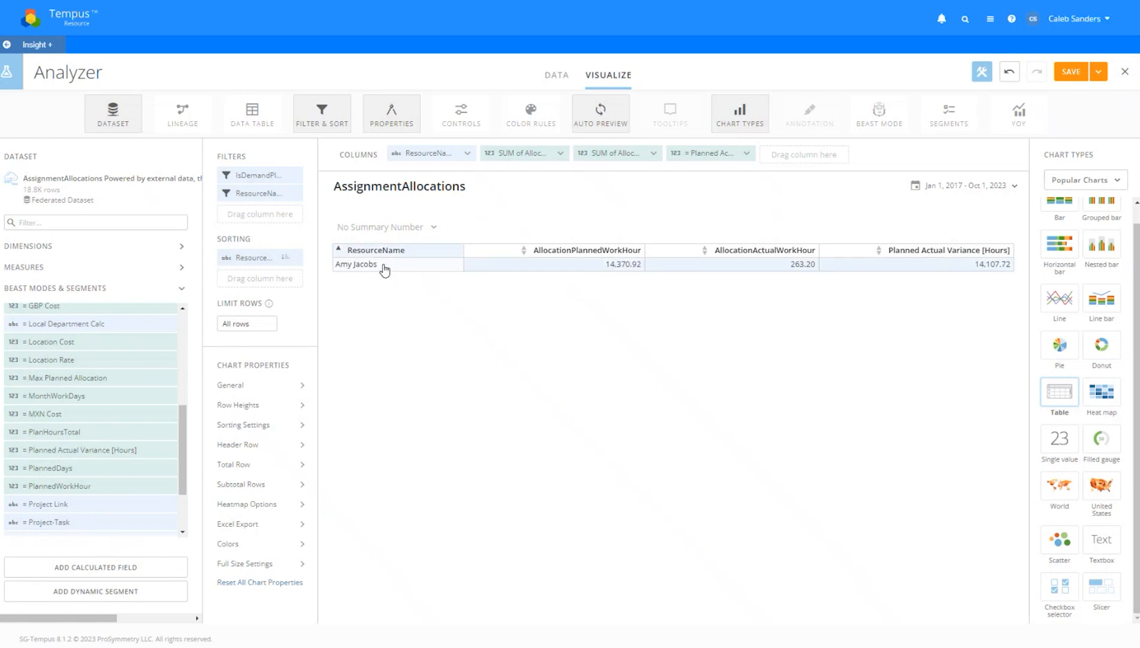
{"action": "left_click", "coordinate": [293, 193]}
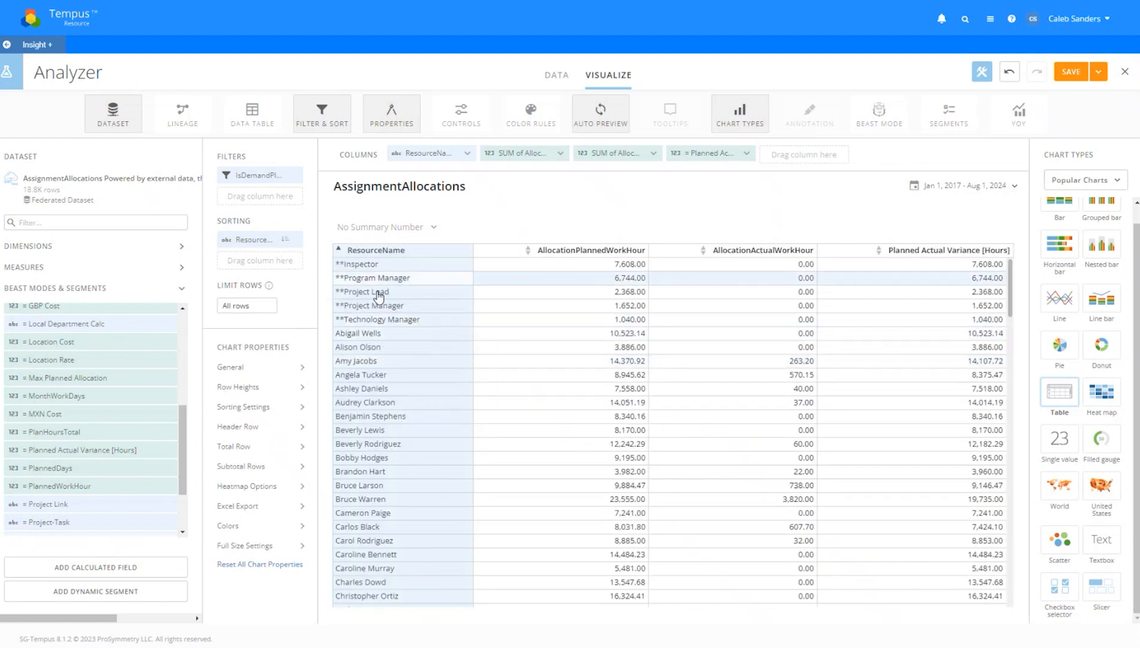
{"action": "left_click", "coordinate": [114, 568]}
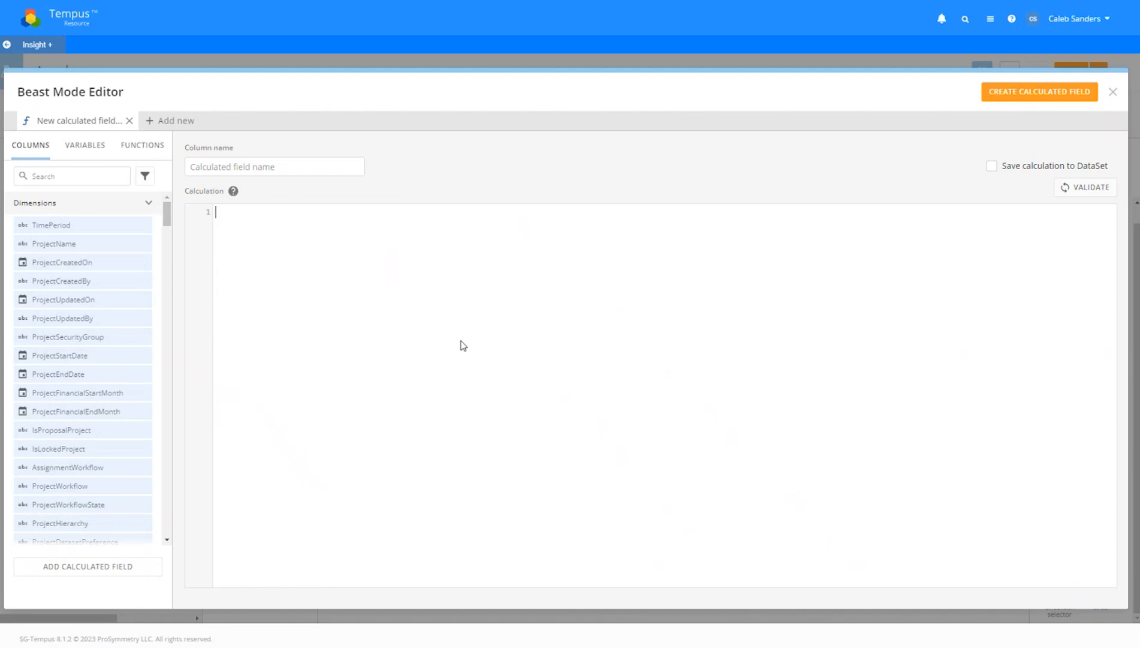
Write a CASE / WHEN A THEN B / ELSE C / END formula skeleton
{"action": "type", "text": "CASE"}
{"action": "key", "text": "Return"}
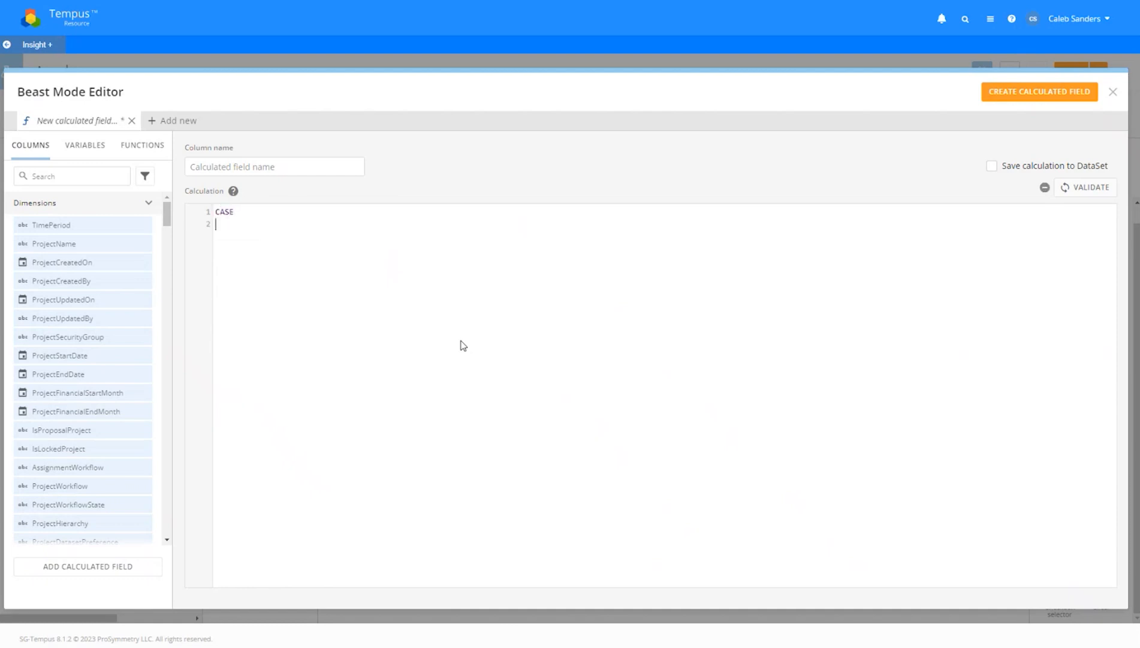
{"action": "type", "text": "WHEN"}
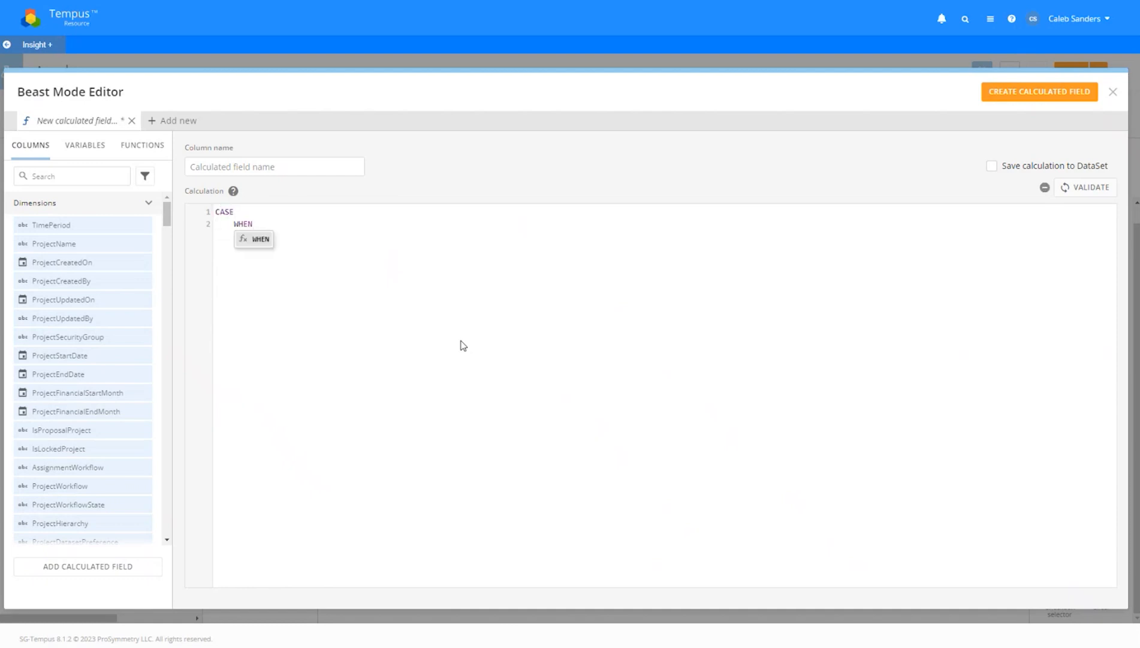
{"action": "type", "text": " A THEN BETWEEN"}
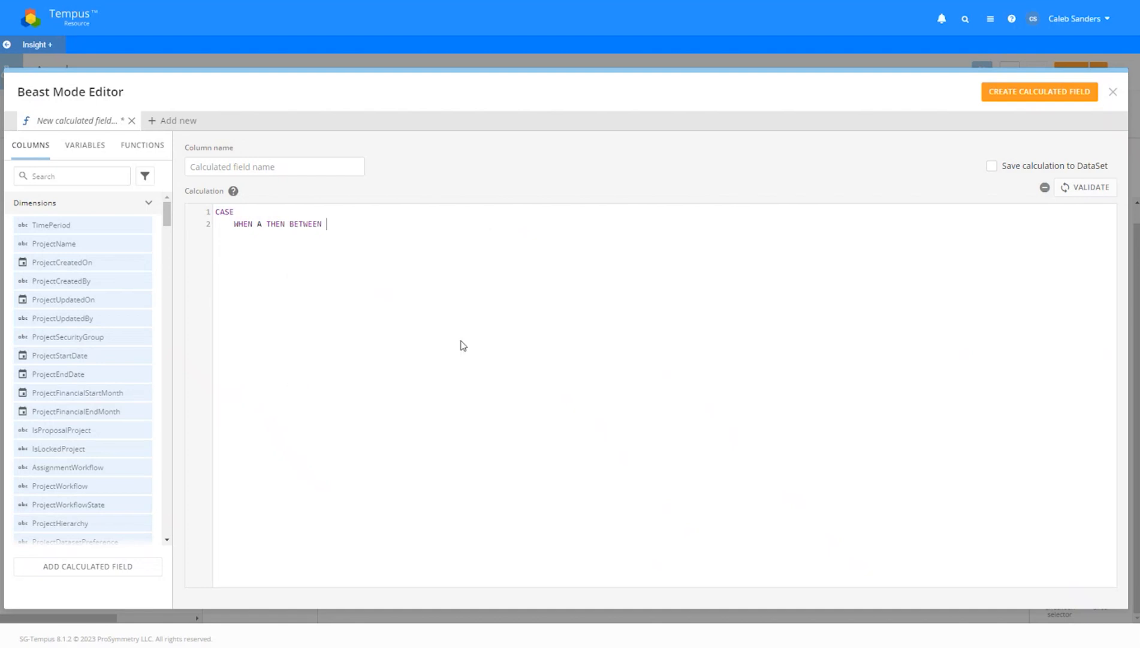
{"action": "key", "text": "BackSpace"}
{"action": "key", "text": "BackSpace"}
{"action": "key", "text": "BackSpace"}
{"action": "key", "text": "BackSpace"}
{"action": "key", "text": "BackSpace"}
{"action": "key", "text": "BackSpace"}
{"action": "key", "text": "BackSpace"}
{"action": "key", "text": "BackSpace"}
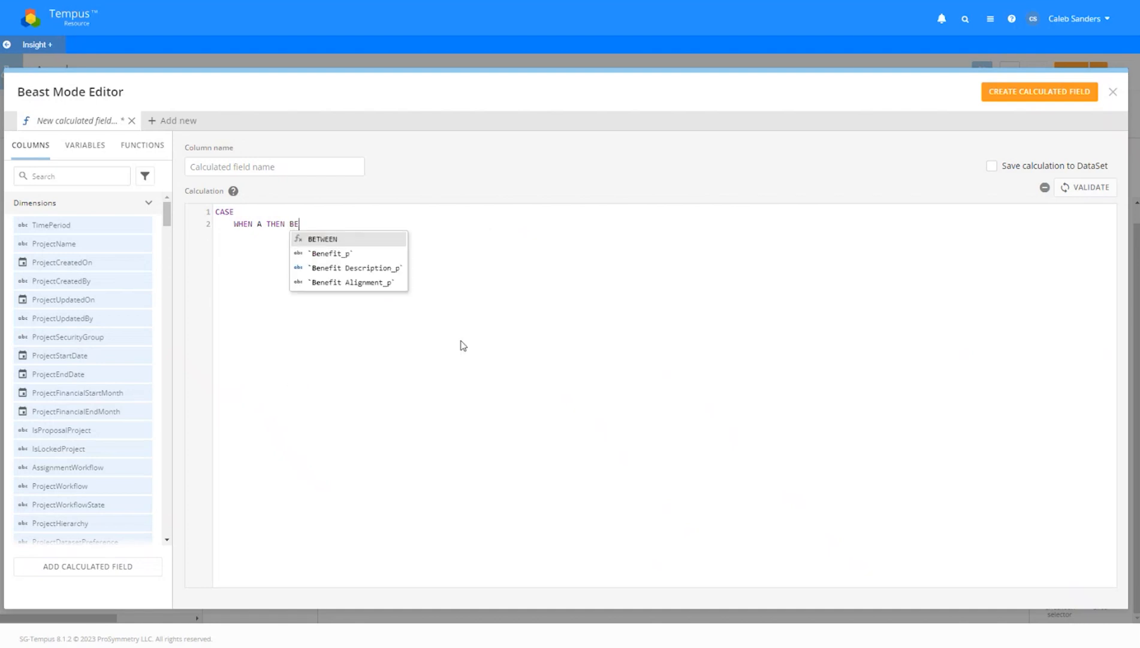
{"action": "key", "text": "Escape"}
{"action": "type", "text": "ELSE c"}
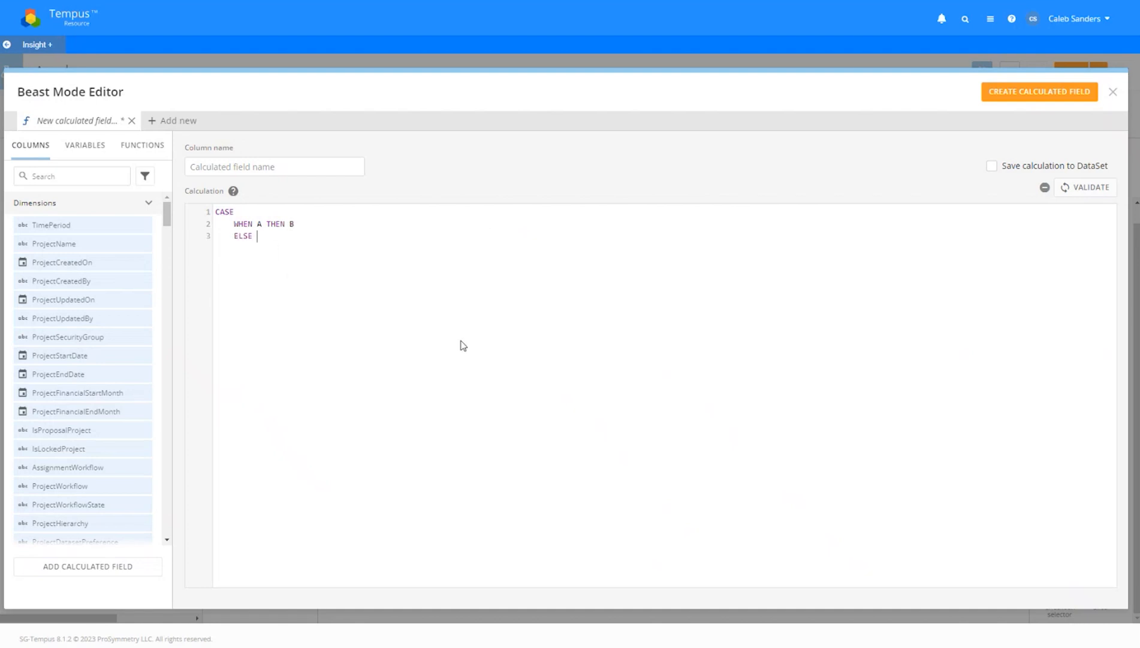
{"action": "key", "text": "BackSpace"}
{"action": "type", "text": "C"}
{"action": "key", "text": "Escape"}
{"action": "key", "text": "Return"}
{"action": "key", "text": "BackSpace"}
{"action": "key", "text": "BackSpace"}
{"action": "key", "text": "BackSpace"}
{"action": "type", "text": "END"}
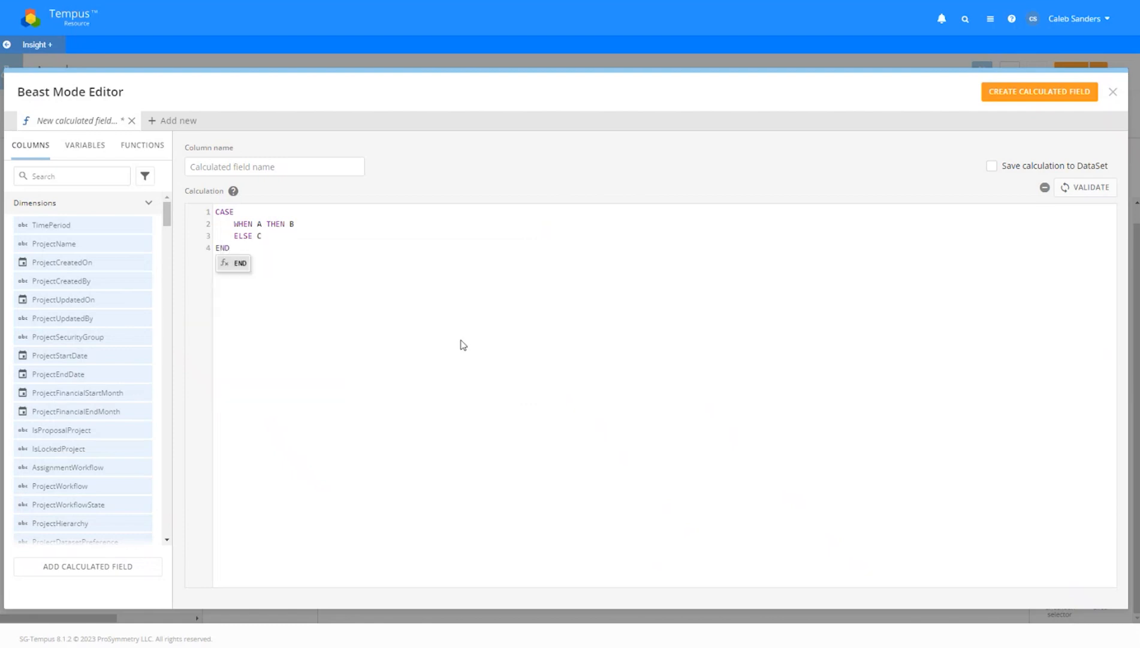
Replace placeholder A with `ResourceName` = the chosen resource's name
{"action": "left_click", "coordinate": [261, 213]}
{"action": "mouse_move", "coordinate": [269, 236]}
{"action": "left_mouse_down"}
{"action": "mouse_move", "coordinate": [235, 232]}
{"action": "mouse_move", "coordinate": [261, 232]}
{"action": "left_mouse_up"}
{"action": "left_click", "coordinate": [270, 248]}
{"action": "double_click", "coordinate": [261, 228]}
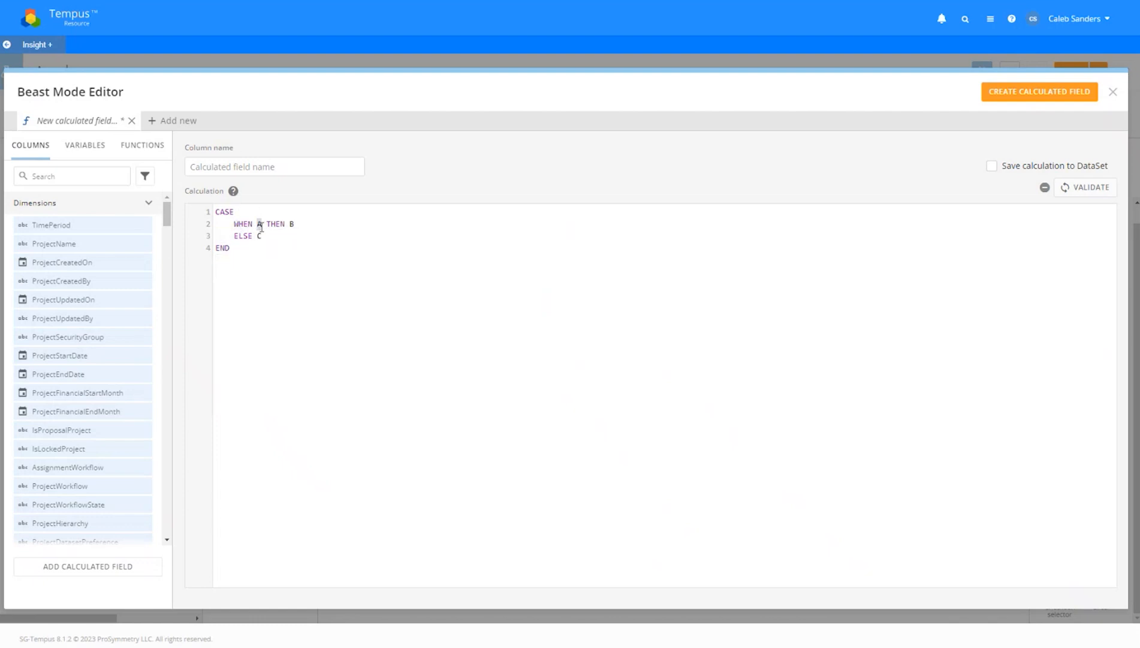
{"action": "type", "text": "resourse"}
{"action": "key", "text": "BackSpace"}
{"action": "key", "text": "BackSpace"}
{"action": "key", "text": "Down"}
{"action": "key", "text": "Return"}
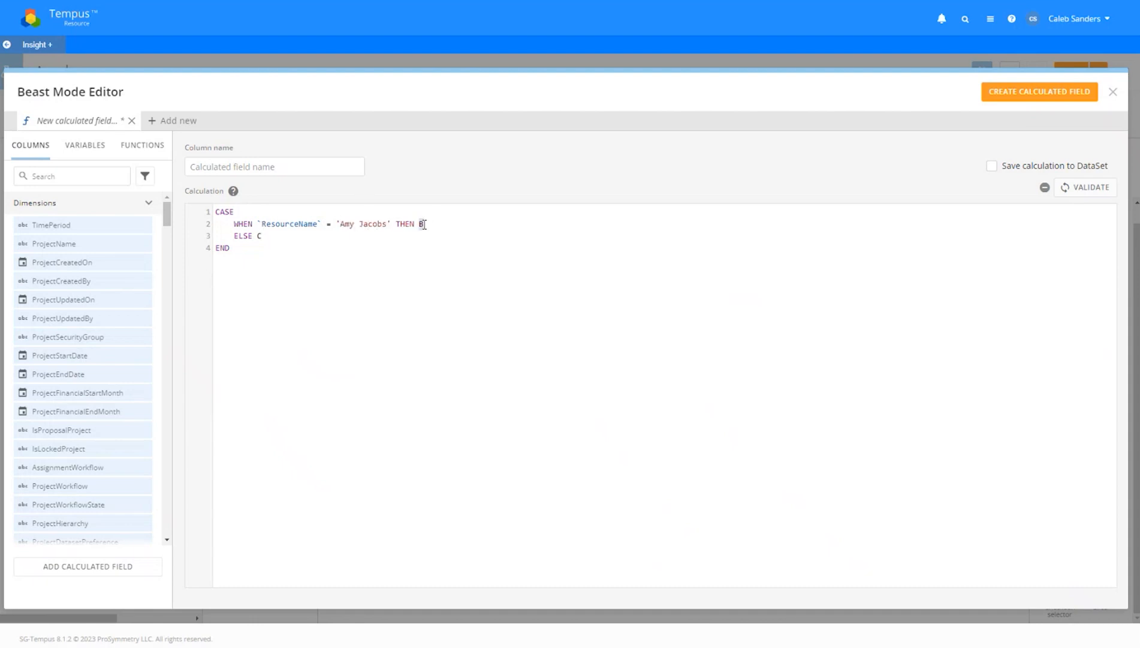
{"action": "left_click", "coordinate": [318, 239]}
Name the column after the resource with 'Filter', create the field, and close the editor
{"action": "left_click", "coordinate": [290, 168]}
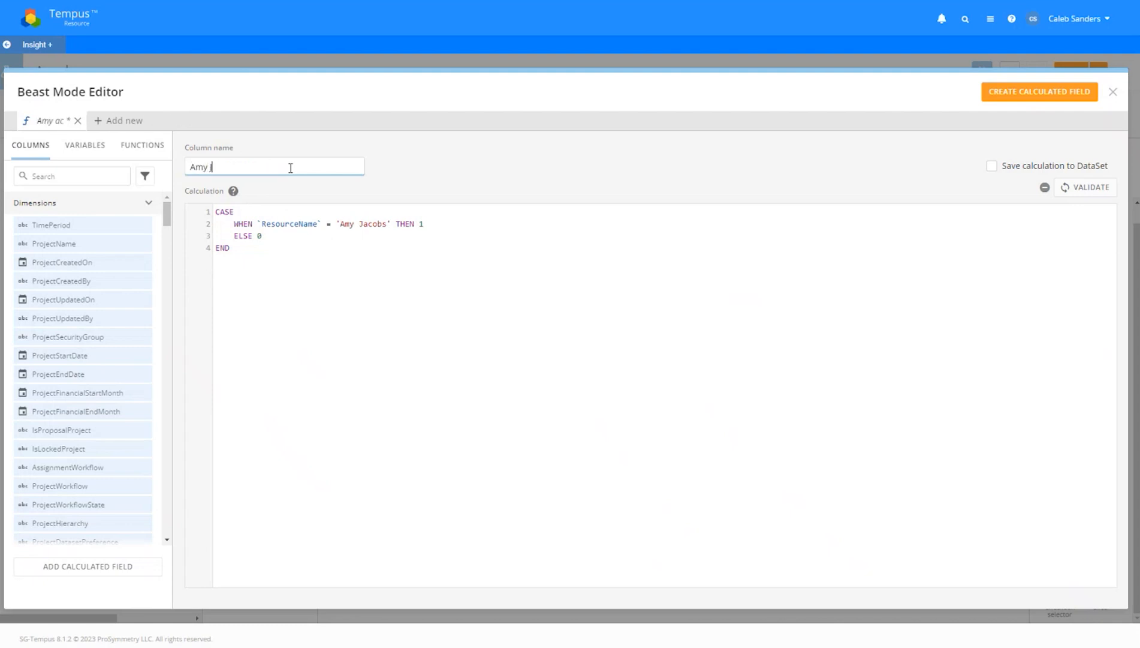
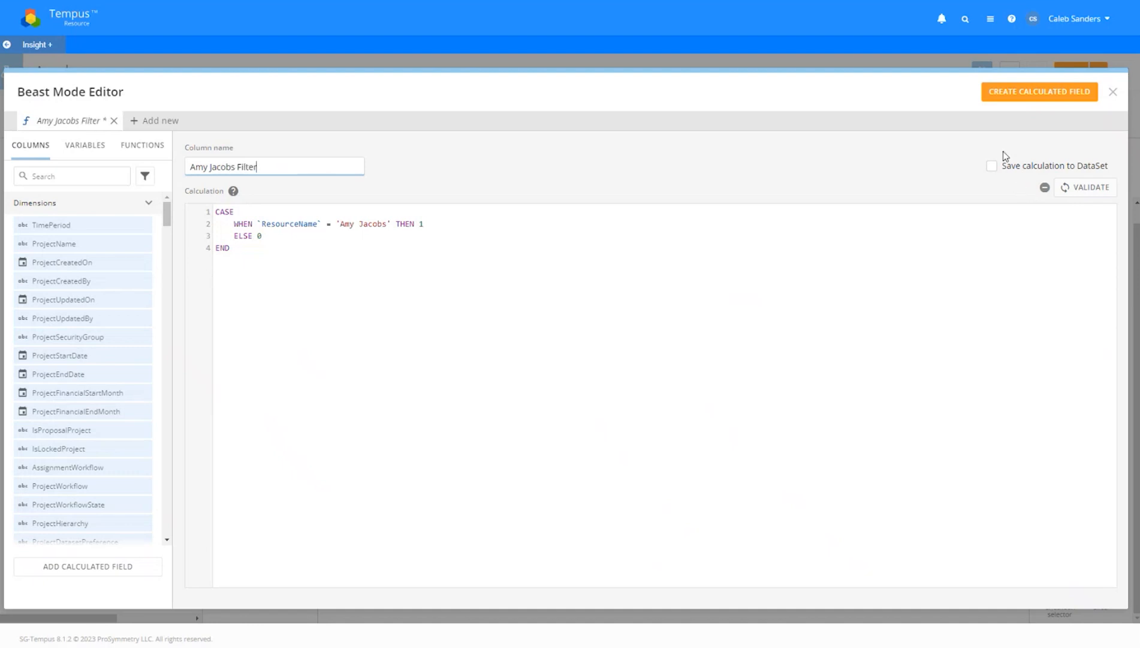
{"action": "left_click", "coordinate": [1034, 95]}
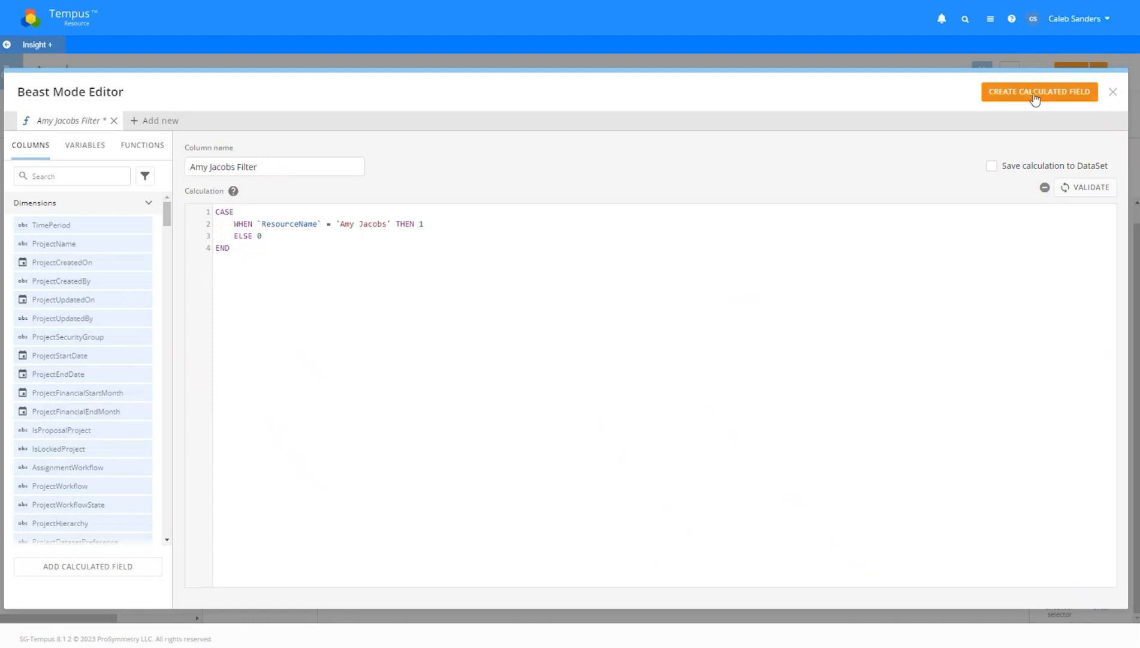
{"action": "left_click", "coordinate": [1111, 93]}
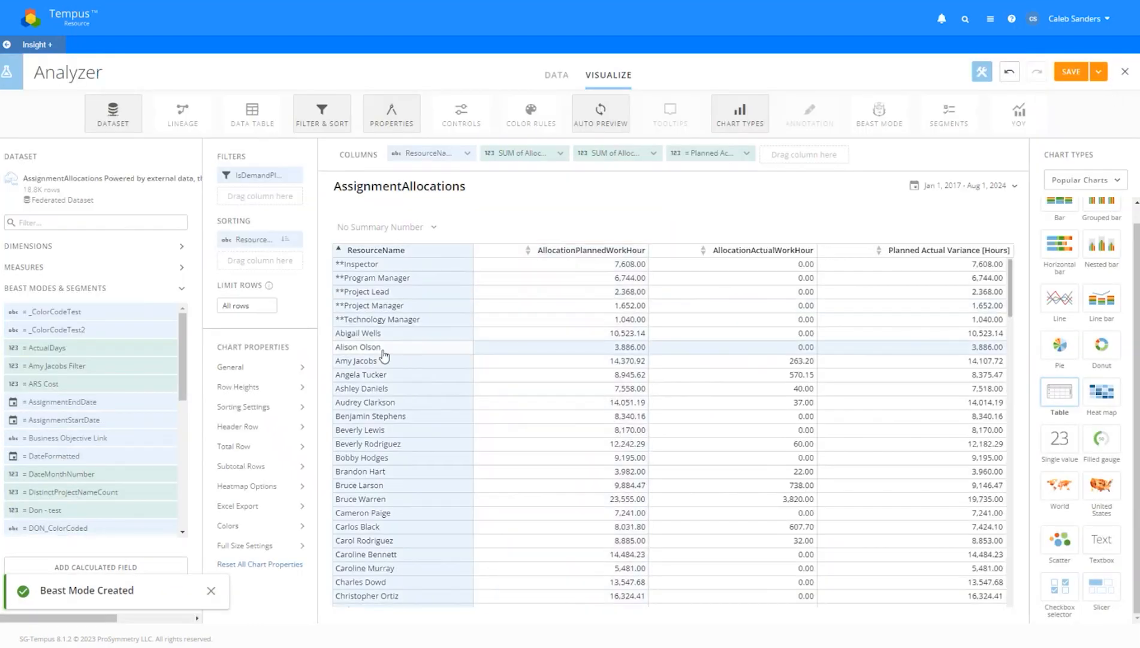
Review the flag formula, then drag the flag field into Columns after ResourceName and on into Filters
{"action": "left_click", "coordinate": [83, 365]}
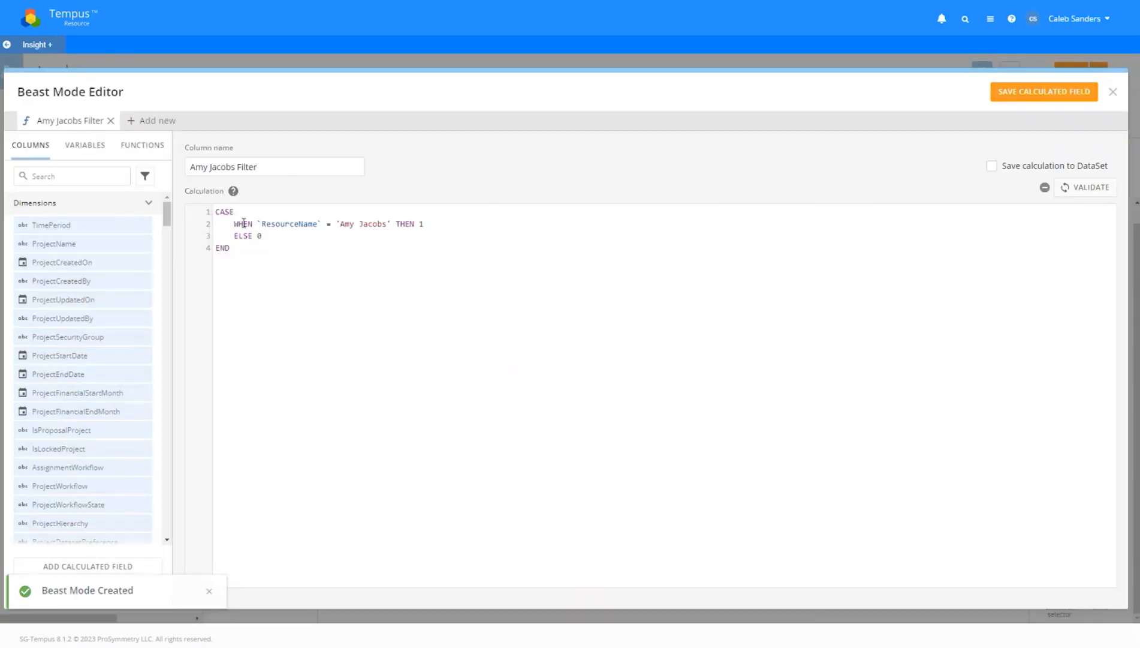
{"action": "left_click_drag", "start_coordinate": [263, 236], "coordinate": [425, 224]}
{"action": "left_click", "coordinate": [426, 224]}
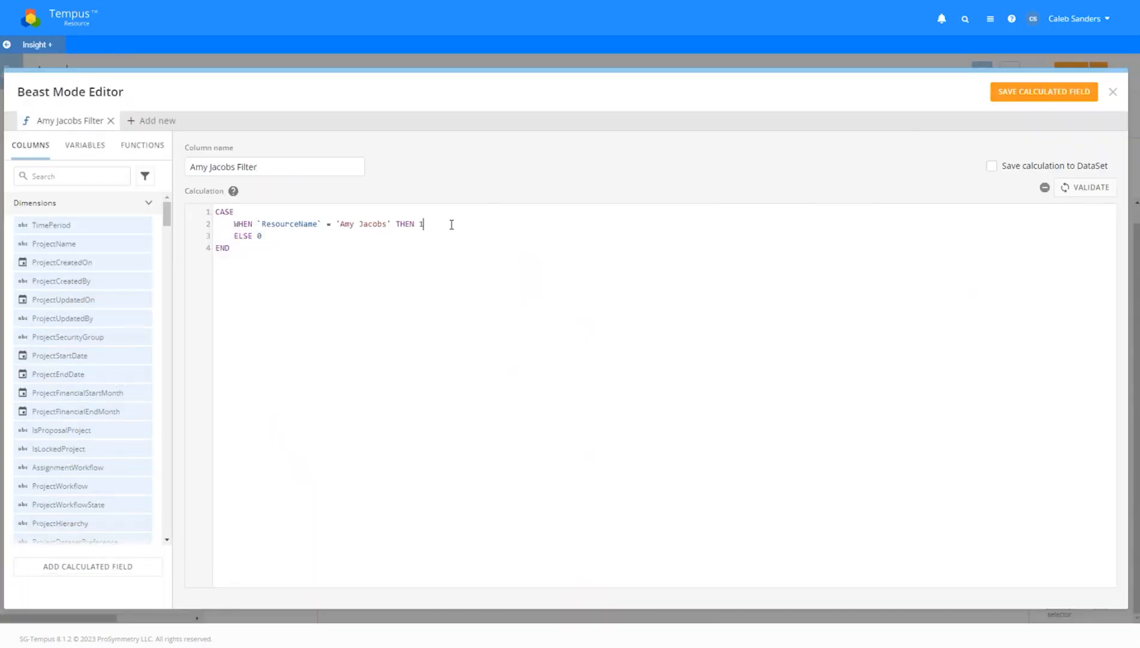
{"action": "left_click", "coordinate": [1111, 93]}
{"action": "left_click_drag", "start_coordinate": [82, 367], "coordinate": [530, 157]}
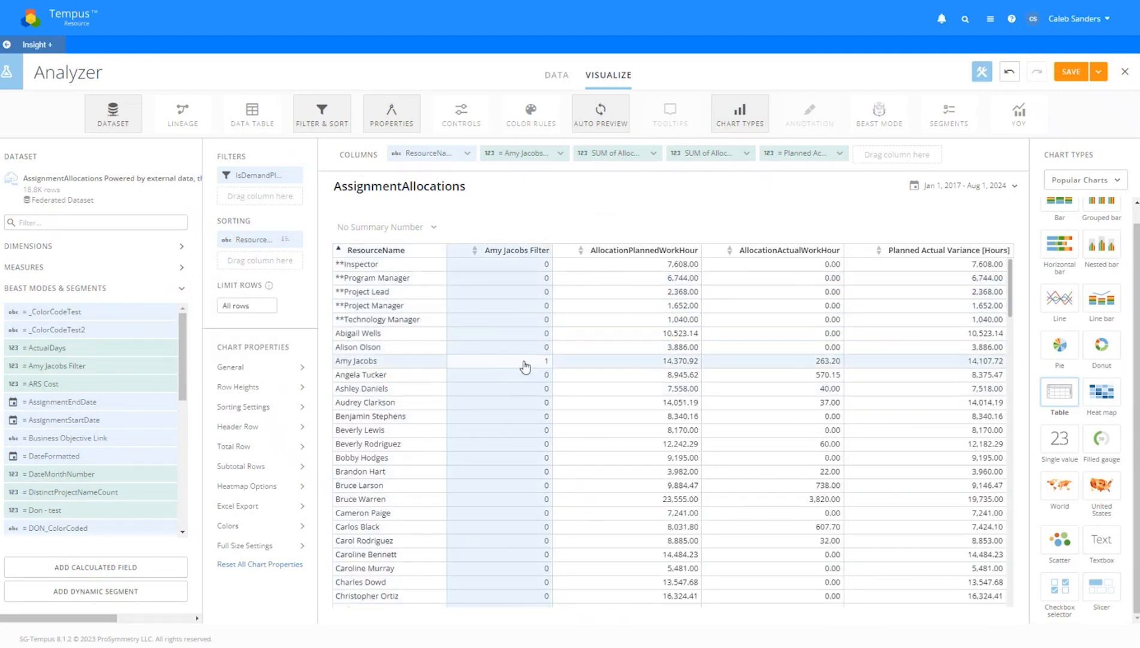
{"action": "left_click_drag", "start_coordinate": [522, 153], "coordinate": [247, 201]}
Filter the table to rows where the flag field is 1
{"action": "left_click", "coordinate": [364, 277]}
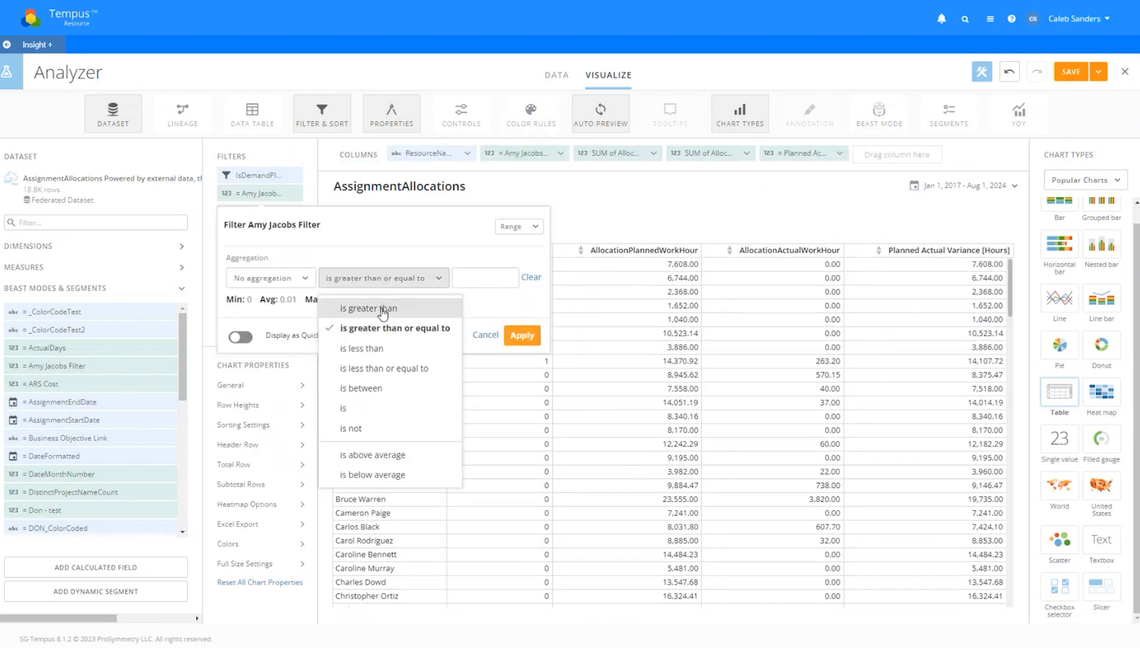
{"action": "left_click", "coordinate": [364, 406]}
{"action": "left_click", "coordinate": [402, 276]}
{"action": "type", "text": "1"}
{"action": "left_click", "coordinate": [430, 334]}
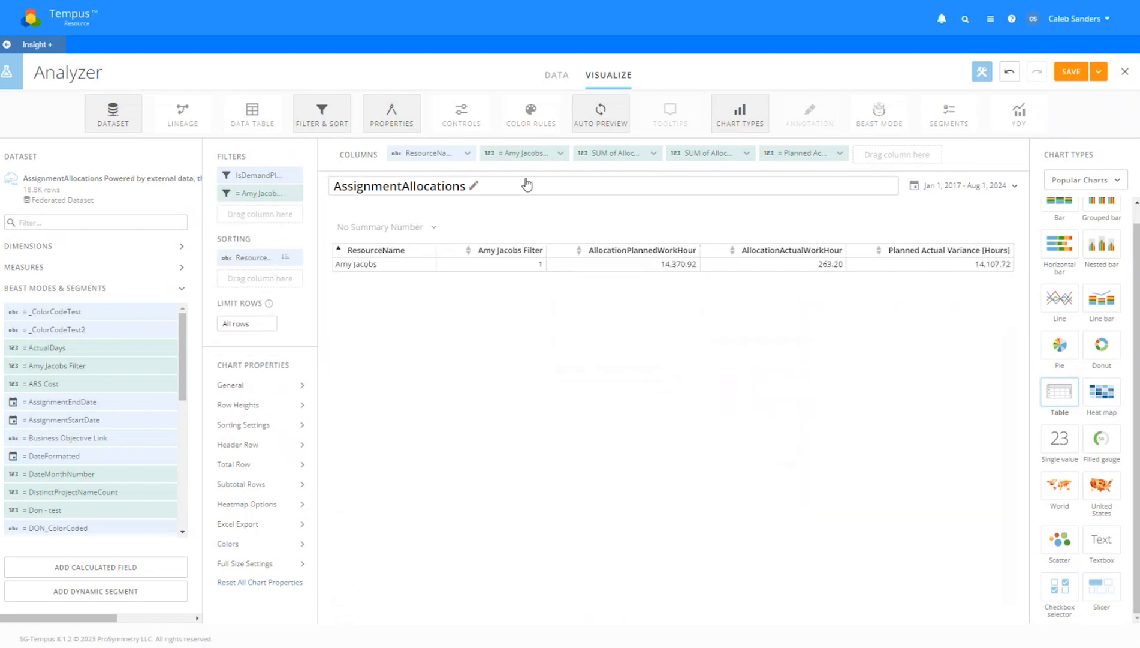
Remove the flag column and the flag filter so every resource is listed
{"action": "left_click", "coordinate": [563, 154]}
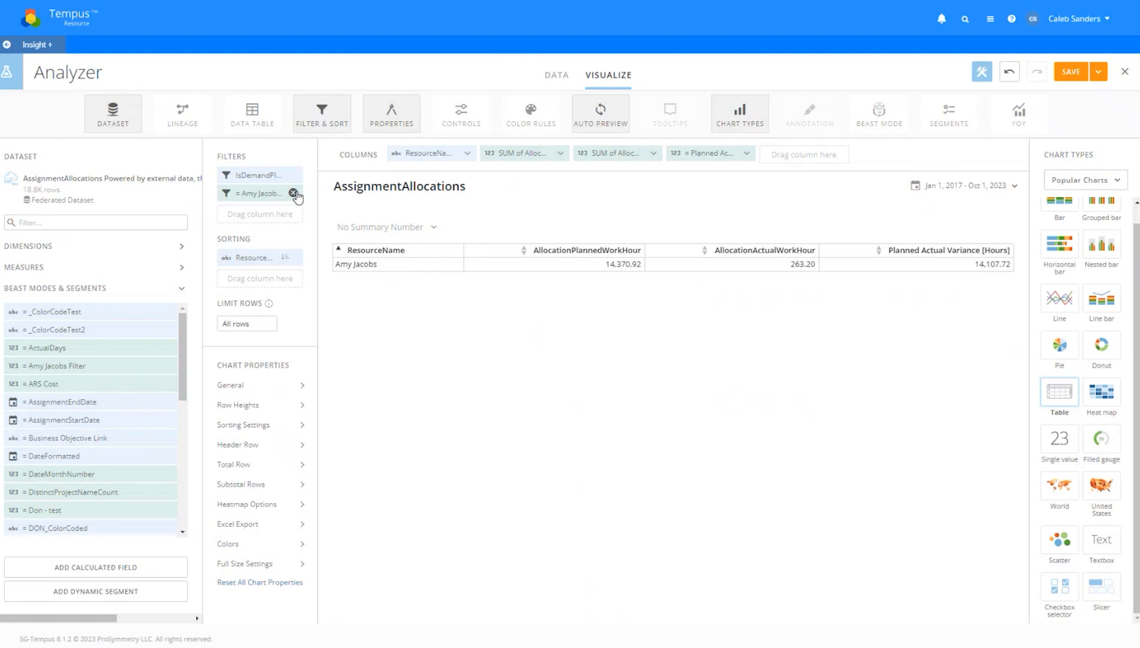
{"action": "left_click", "coordinate": [294, 193]}
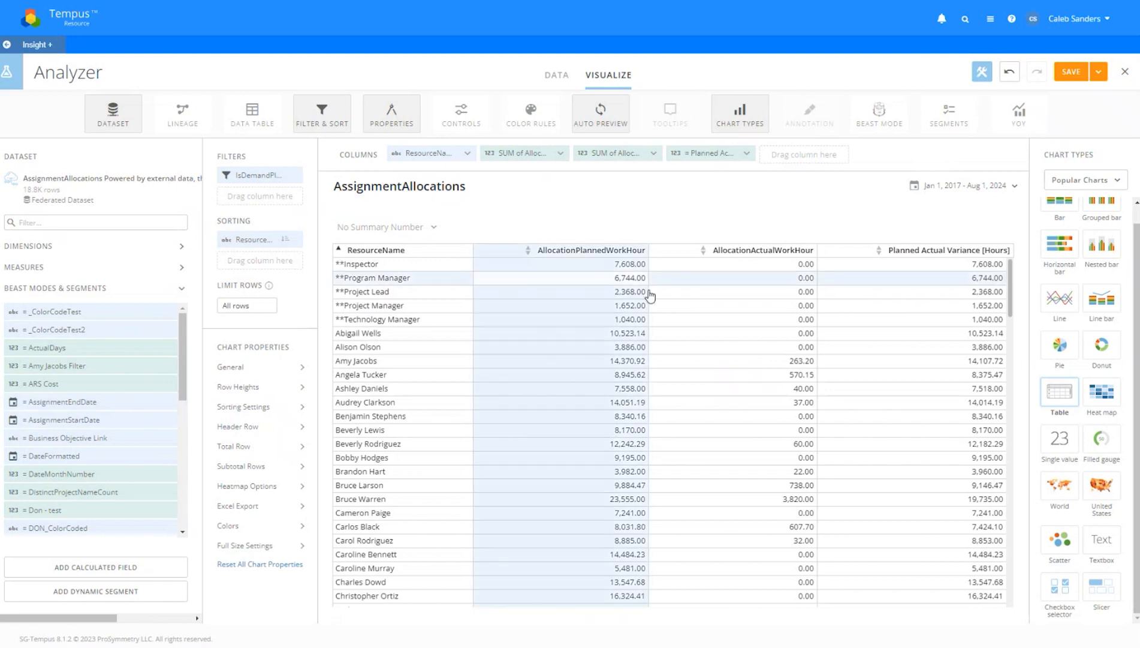
{"action": "scroll", "coordinate": [623, 300], "scroll_direction": "down", "scroll_amount": 2}
{"action": "scroll", "coordinate": [626, 313], "scroll_direction": "down", "scroll_amount": 15}
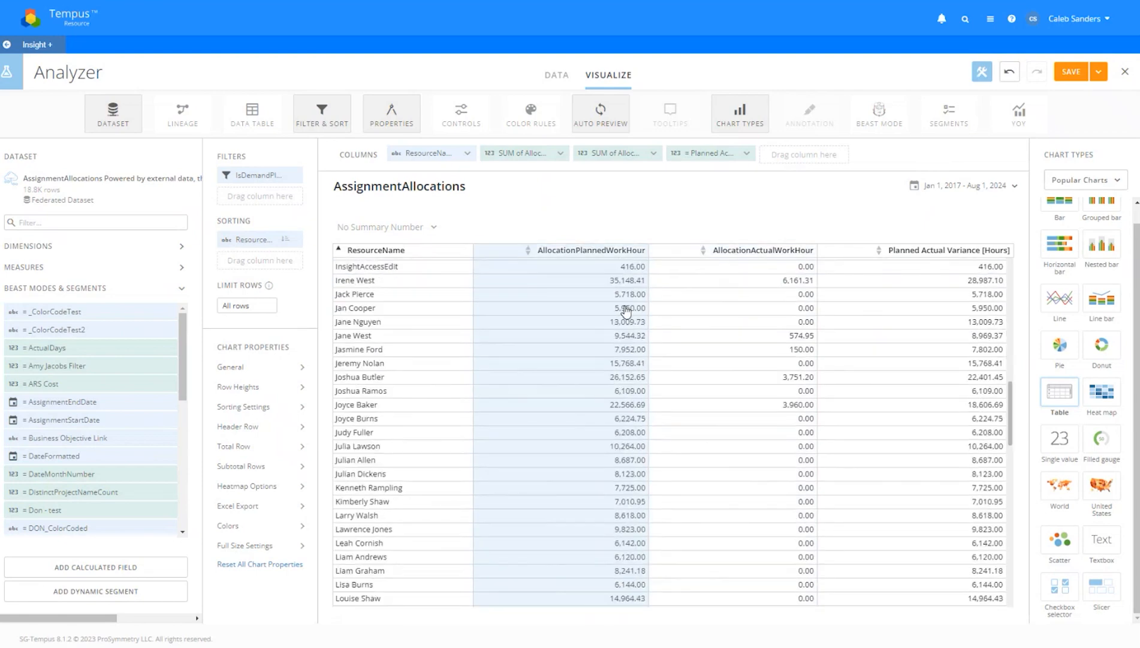
{"action": "scroll", "coordinate": [627, 313], "scroll_direction": "up", "scroll_amount": 13}
Remove the ResourceName column and resource sort to leave one totals row, then review the flag formula
{"action": "scroll", "coordinate": [627, 312], "scroll_direction": "up", "scroll_amount": 4}
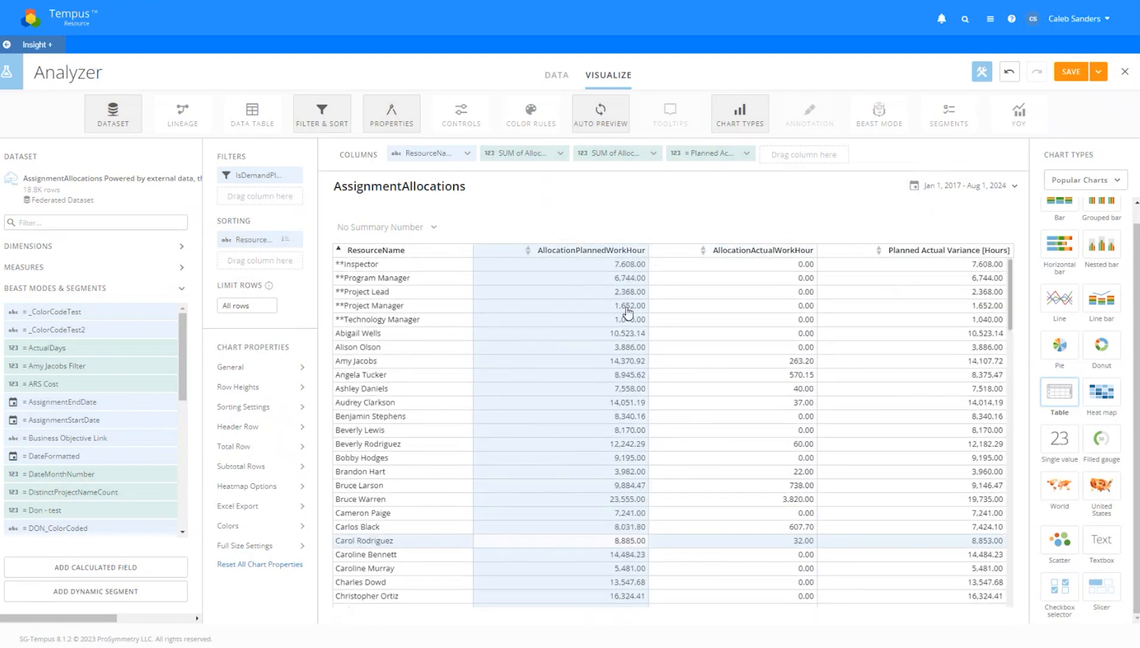
{"action": "mouse_move", "coordinate": [471, 158]}
{"action": "left_click", "coordinate": [471, 153]}
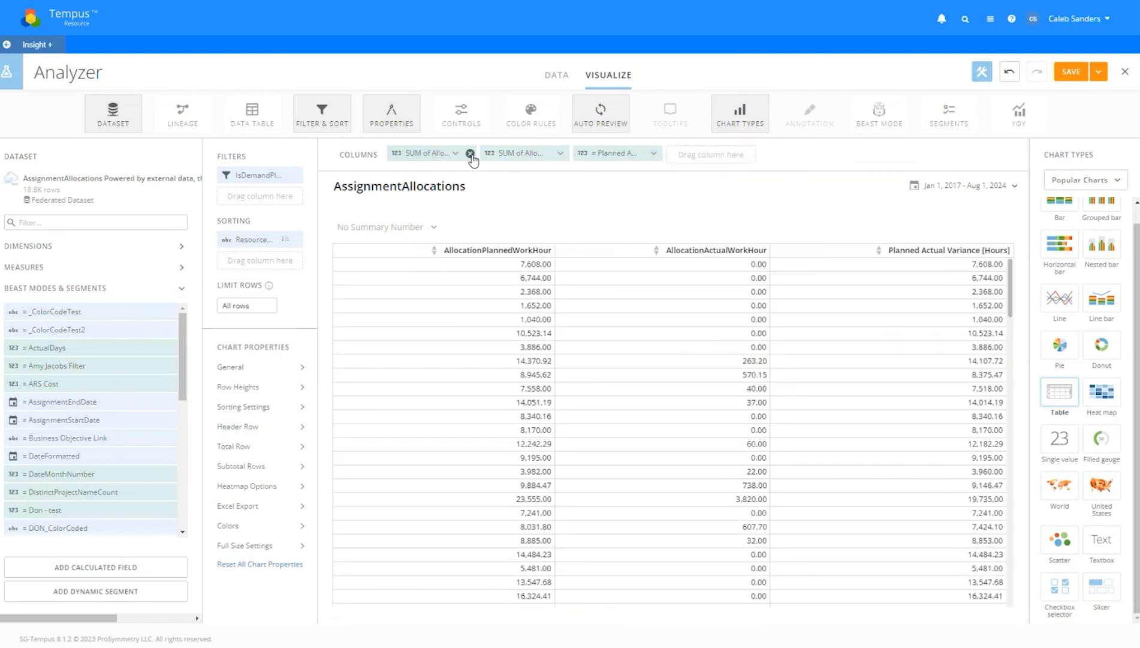
{"action": "left_click", "coordinate": [293, 239]}
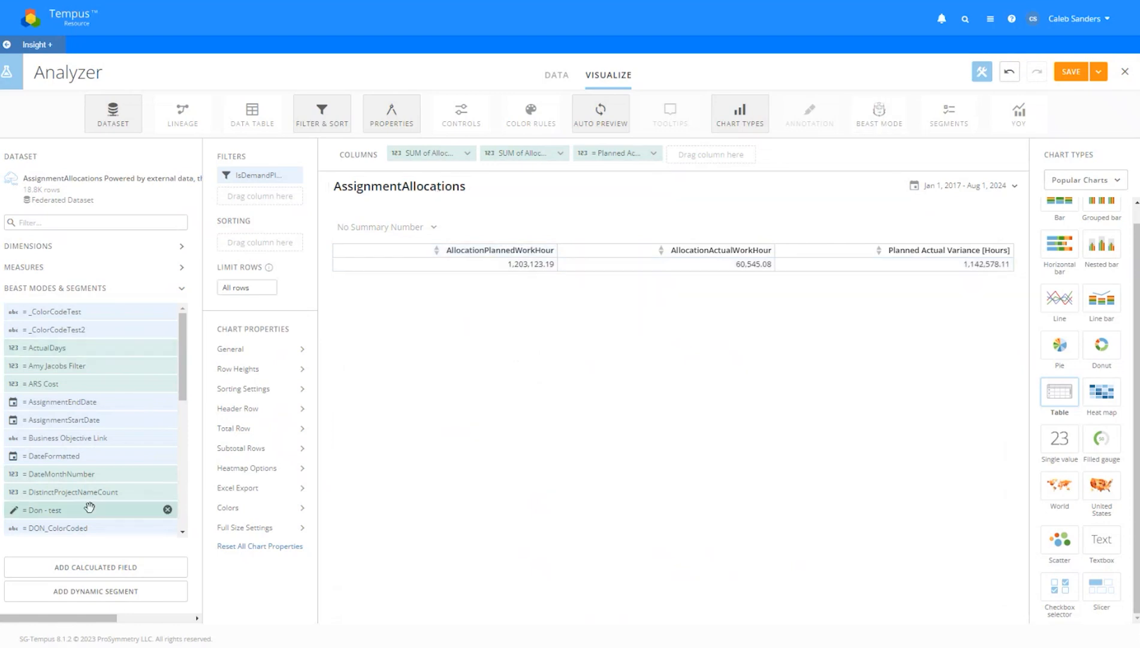
{"action": "left_click", "coordinate": [97, 367]}
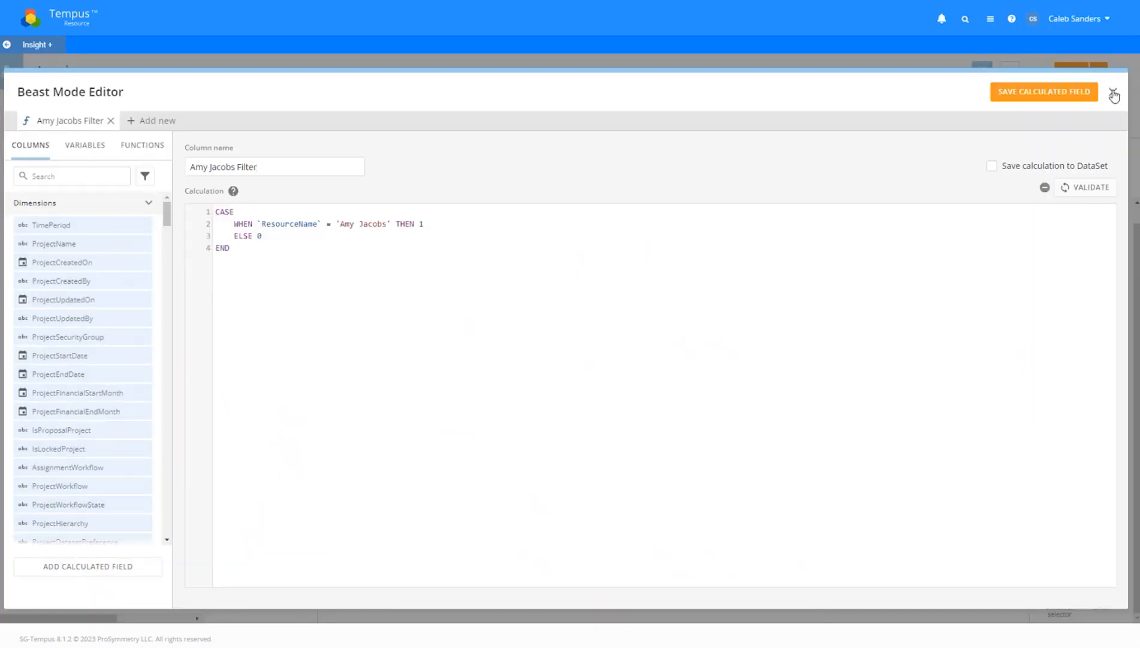
{"action": "left_click", "coordinate": [1113, 92]}
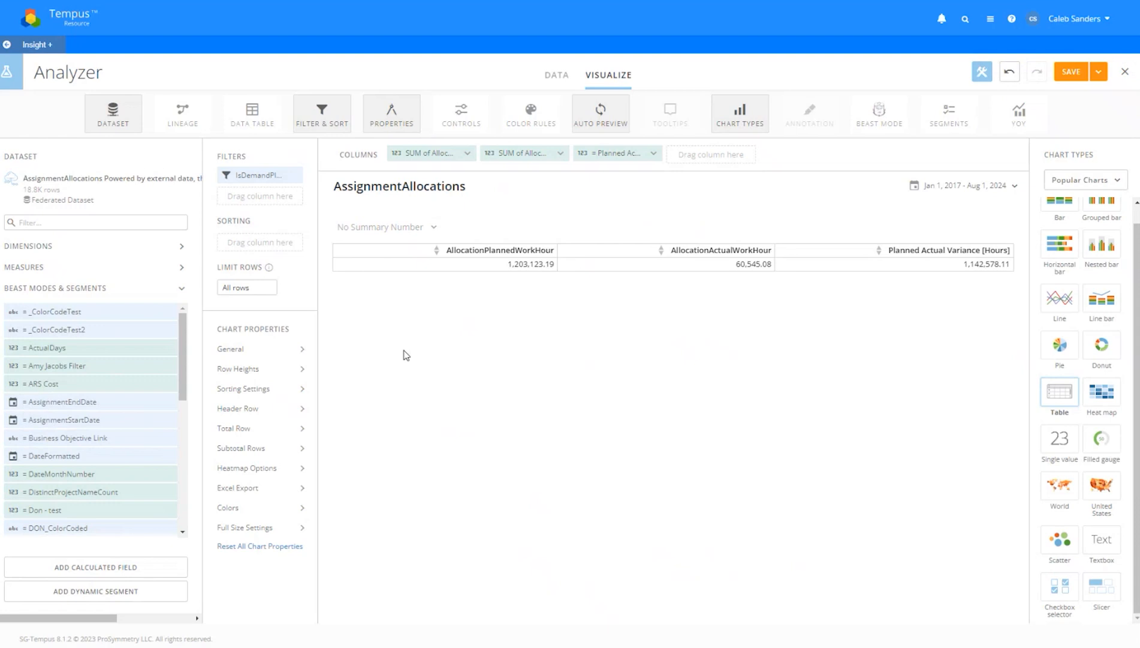
Start a new calculated field named after the resource, ending in 'Hour %'
{"action": "left_click", "coordinate": [125, 568]}
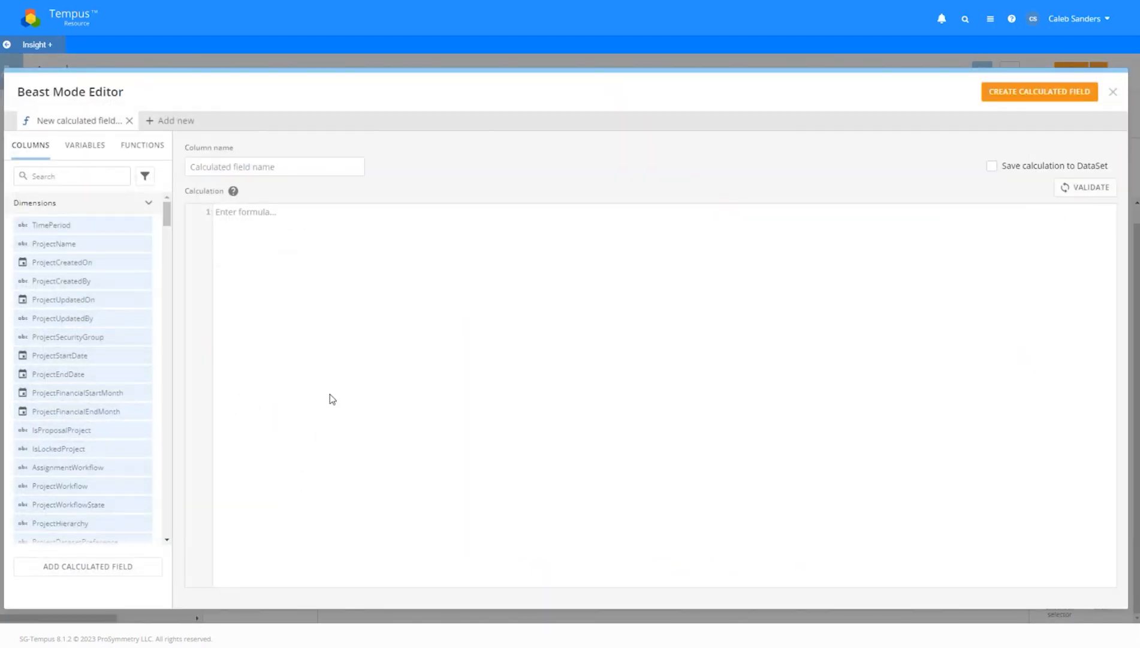
{"action": "left_click", "coordinate": [285, 173]}
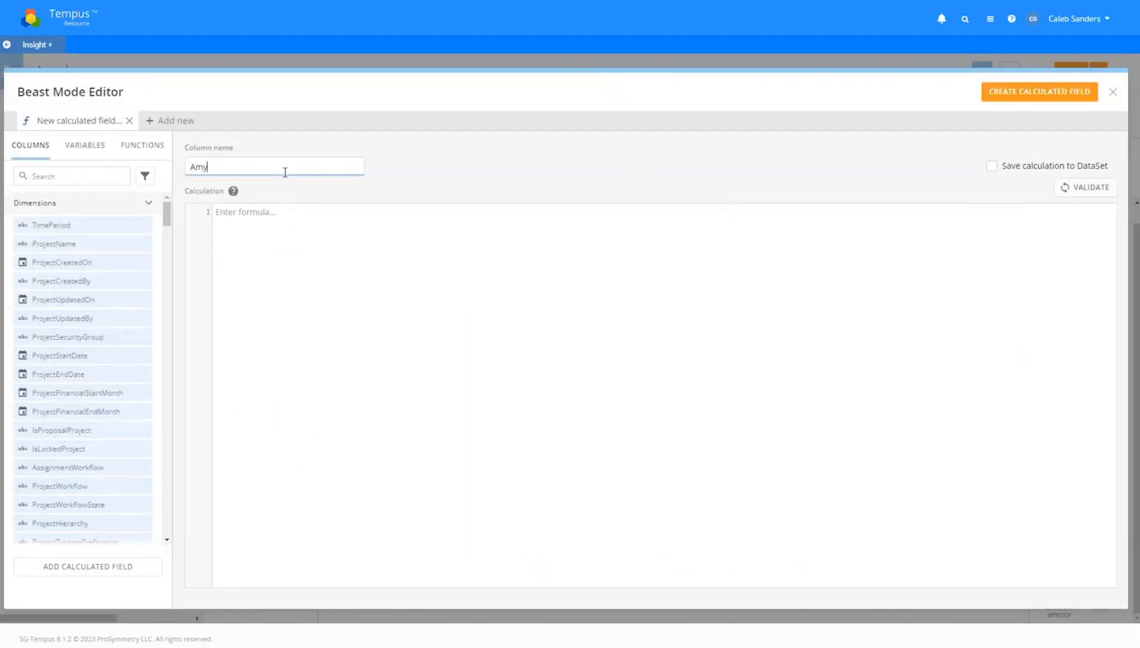
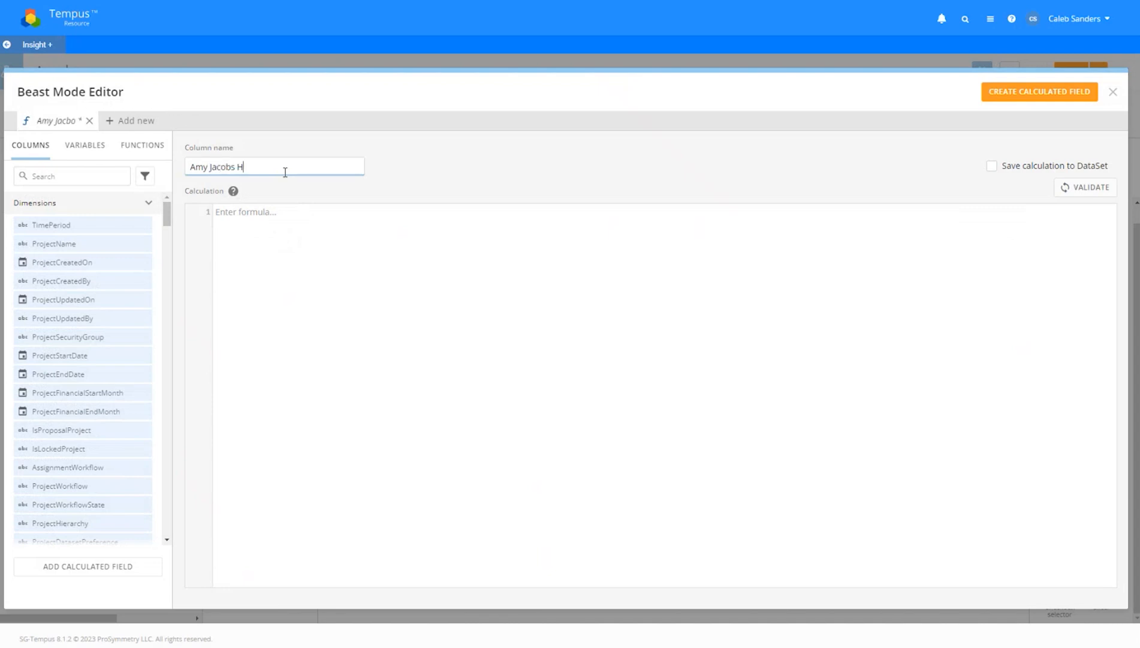
{"action": "type", "text": "our %"}
Write a CASE formula: WHEN `ResourceName` equals the resource THEN AllocationPlannedWorkHour END
{"action": "left_click", "coordinate": [330, 256]}
{"action": "type", "text": "CASE"}
{"action": "key", "text": "Return"}
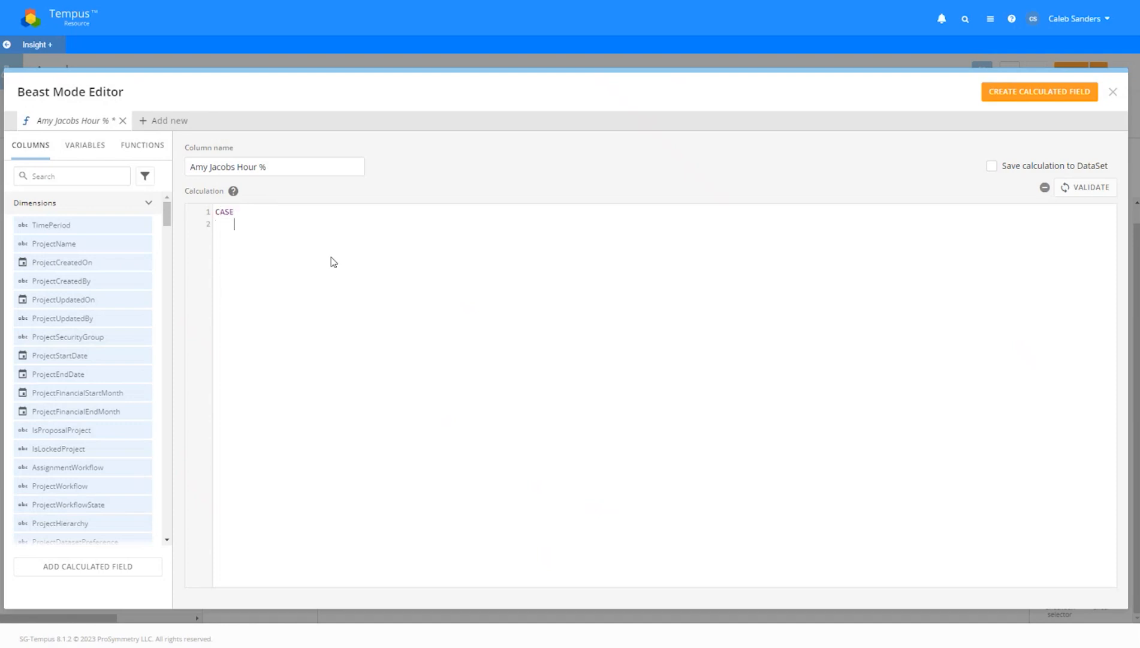
{"action": "type", "text": "WHEN `ResourceN"}
{"action": "key", "text": "Return"}
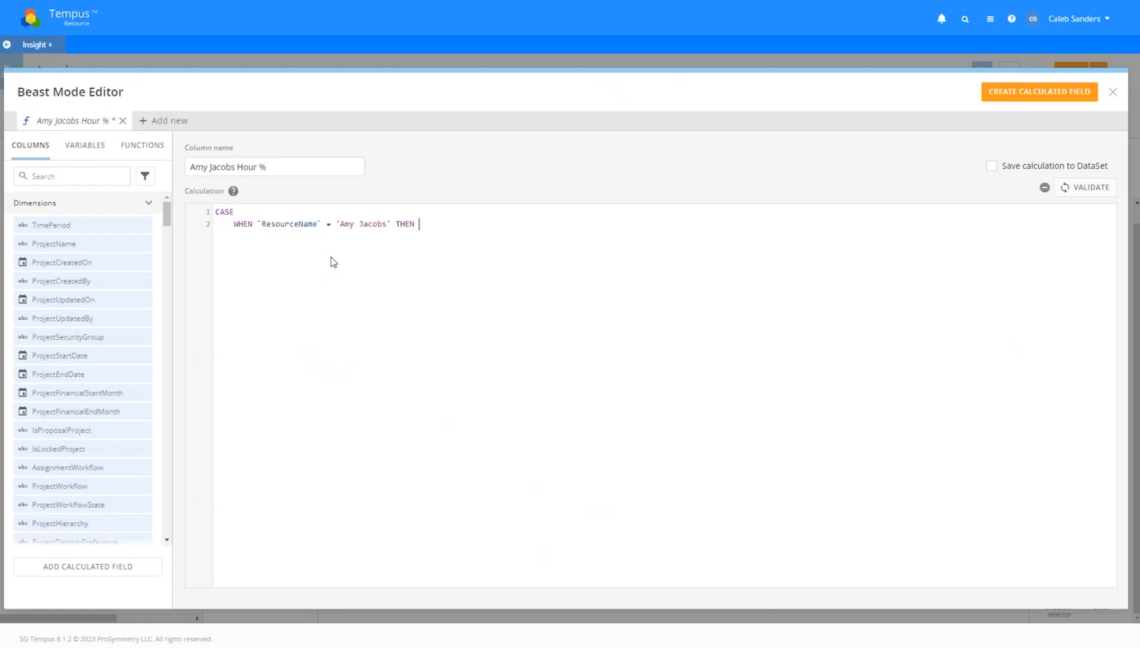
{"action": "type", "text": " Plann"}
{"action": "key", "text": "BackSpace"}
{"action": "key", "text": "BackSpace"}
{"action": "key", "text": "BackSpace"}
{"action": "key", "text": "BackSpace"}
{"action": "key", "text": "BackSpace"}
{"action": "type", "text": "allo"}
{"action": "key", "text": "Down"}
{"action": "key", "text": "Return"}
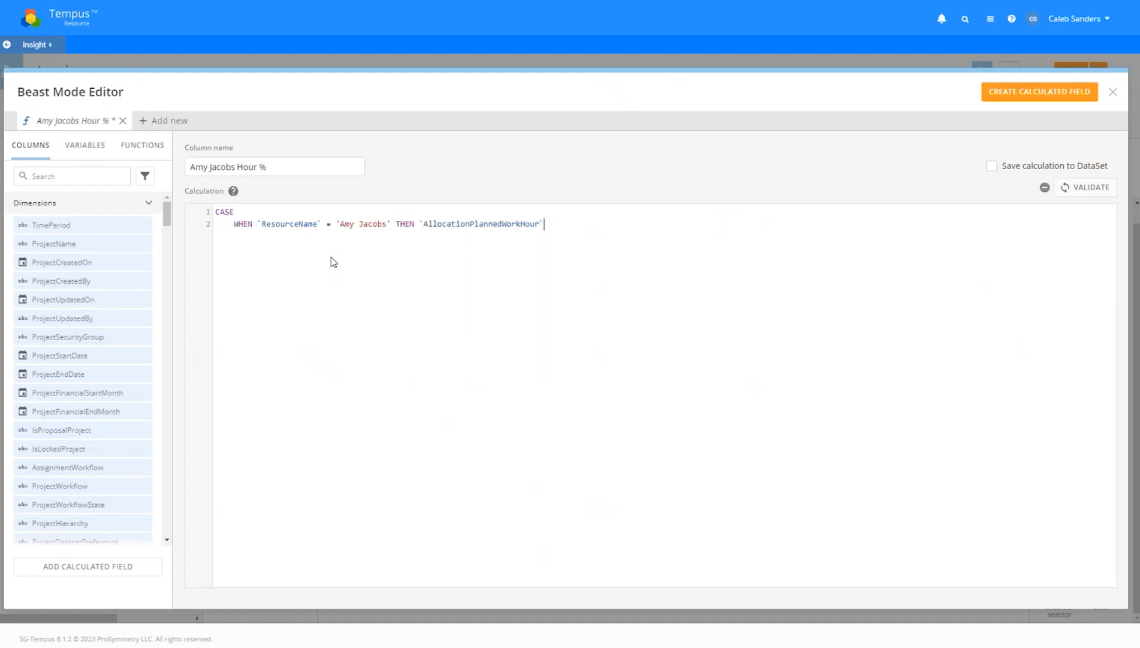
{"action": "key", "text": "BackSpace"}
{"action": "key", "text": "BackSpace"}
{"action": "type", "text": "END"}
Wrap the CASE in SUM() and divide it by SUM(AllocationPlannedWorkHour)
{"action": "type", "text": "SUM("}
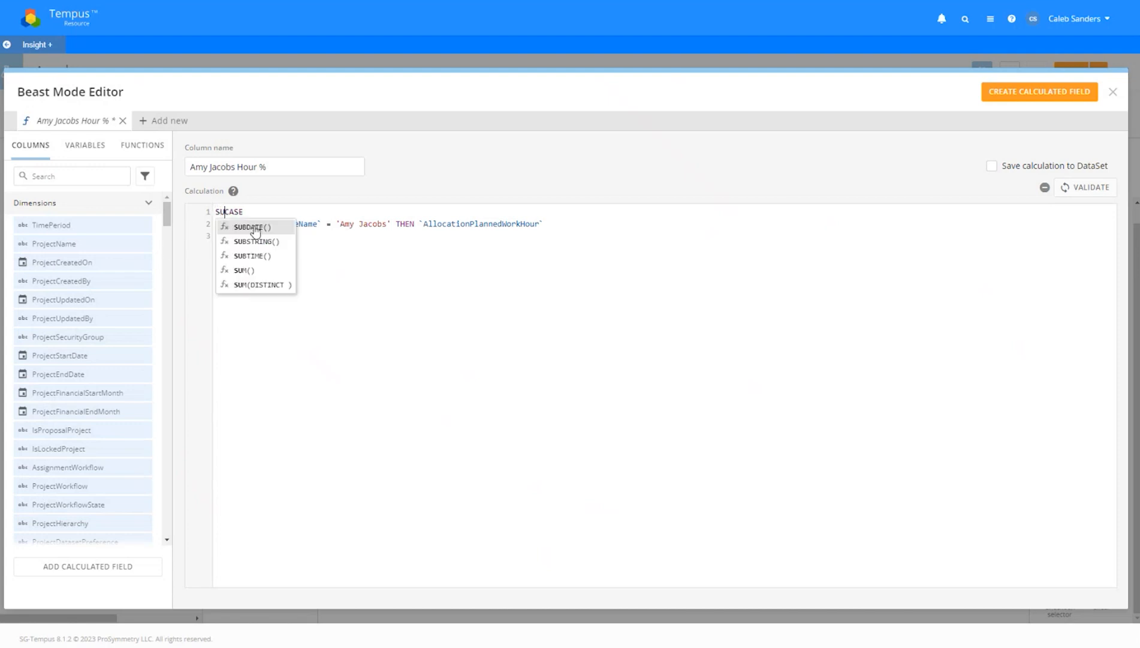
{"action": "type", "text": ")"}
{"action": "key", "text": "ctrl+a"}
{"action": "left_click", "coordinate": [282, 238]}
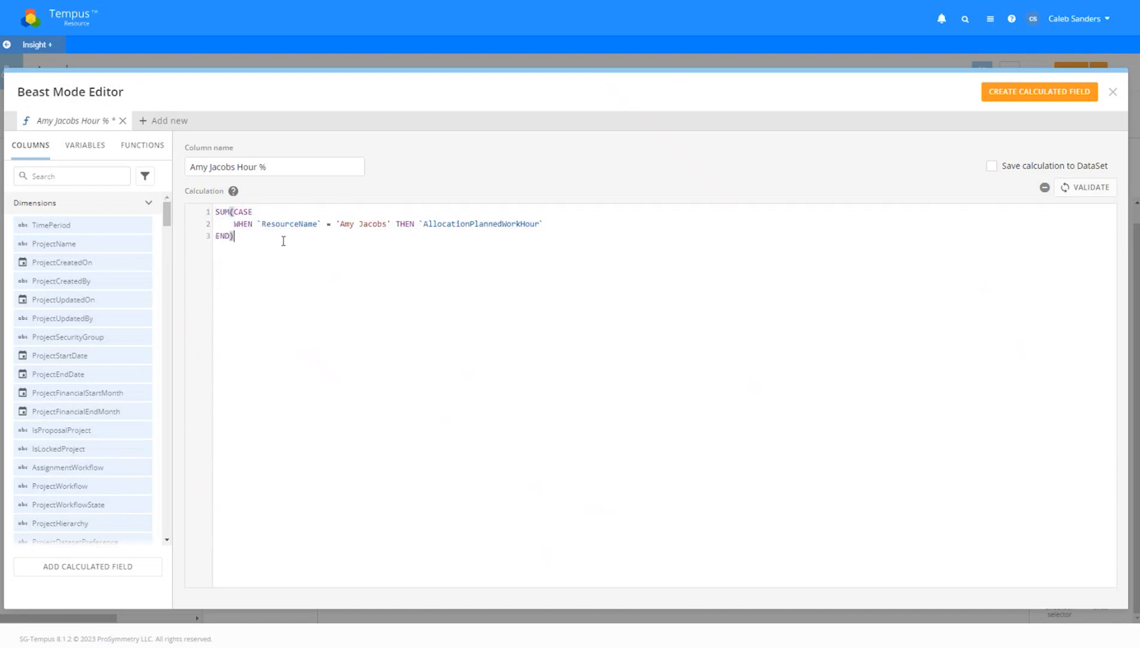
{"action": "key", "text": "Return"}
{"action": "type", "text": "/"}
{"action": "key", "text": "Return"}
{"action": "type", "text": "SUM("}
{"action": "type", "text": "CSE"}
{"action": "key", "text": "Return"}
{"action": "key", "text": "BackSpace"}
{"action": "key", "text": "BackSpace"}
{"action": "key", "text": "BackSpace"}
{"action": "key", "text": "BackSpace"}
{"action": "type", "text": "all"}
{"action": "key", "text": "Down"}
{"action": "key", "text": "Return"}
{"action": "type", "text": ")"}
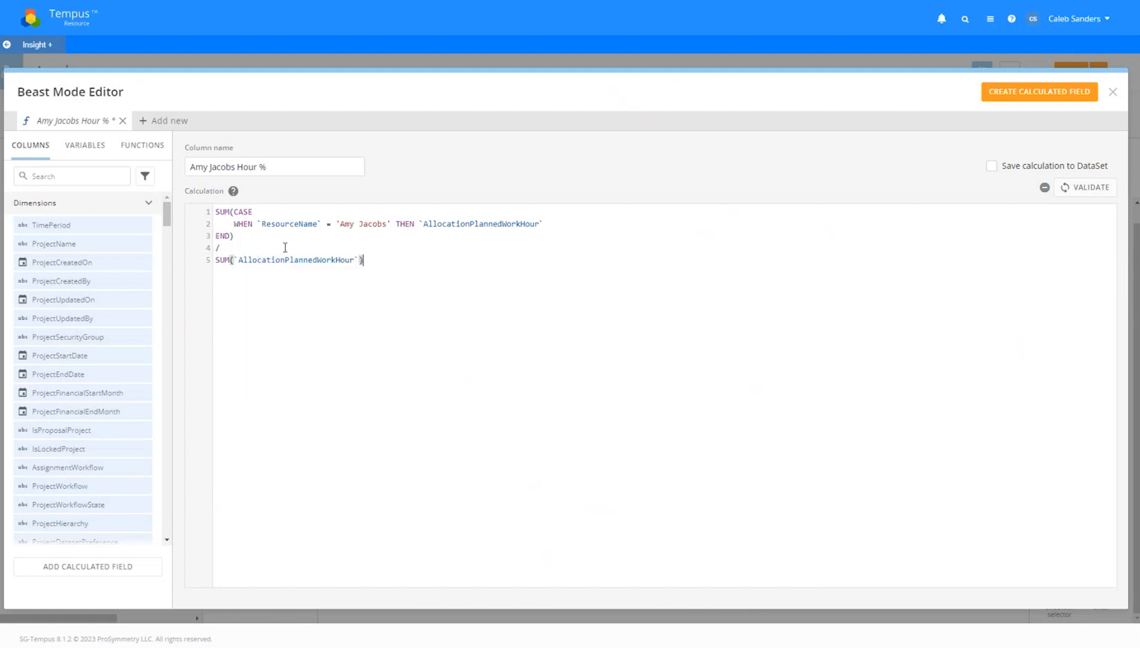
Review the numerator and denominator, leave DataSet saving off, and create the calculated field
{"action": "left_click_drag", "start_coordinate": [271, 239], "coordinate": [215, 212]}
{"action": "left_click", "coordinate": [328, 239]}
{"action": "left_click_drag", "start_coordinate": [358, 234], "coordinate": [218, 206]}
{"action": "left_click", "coordinate": [273, 235]}
{"action": "left_click_drag", "start_coordinate": [273, 234], "coordinate": [216, 209]}
{"action": "left_click", "coordinate": [367, 261]}
{"action": "left_click_drag", "start_coordinate": [367, 261], "coordinate": [217, 261]}
{"action": "left_click", "coordinate": [372, 264]}
{"action": "left_click", "coordinate": [1062, 168]}
{"action": "left_click", "coordinate": [992, 165]}
{"action": "left_click", "coordinate": [1040, 91]}
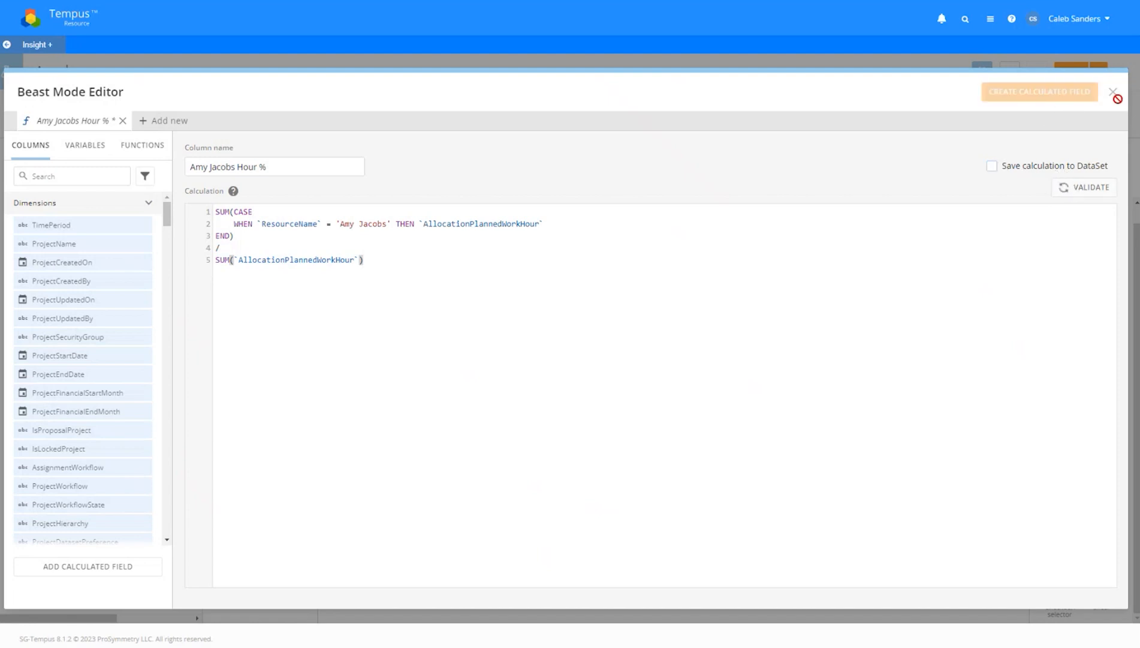
{"action": "left_click", "coordinate": [1113, 92]}
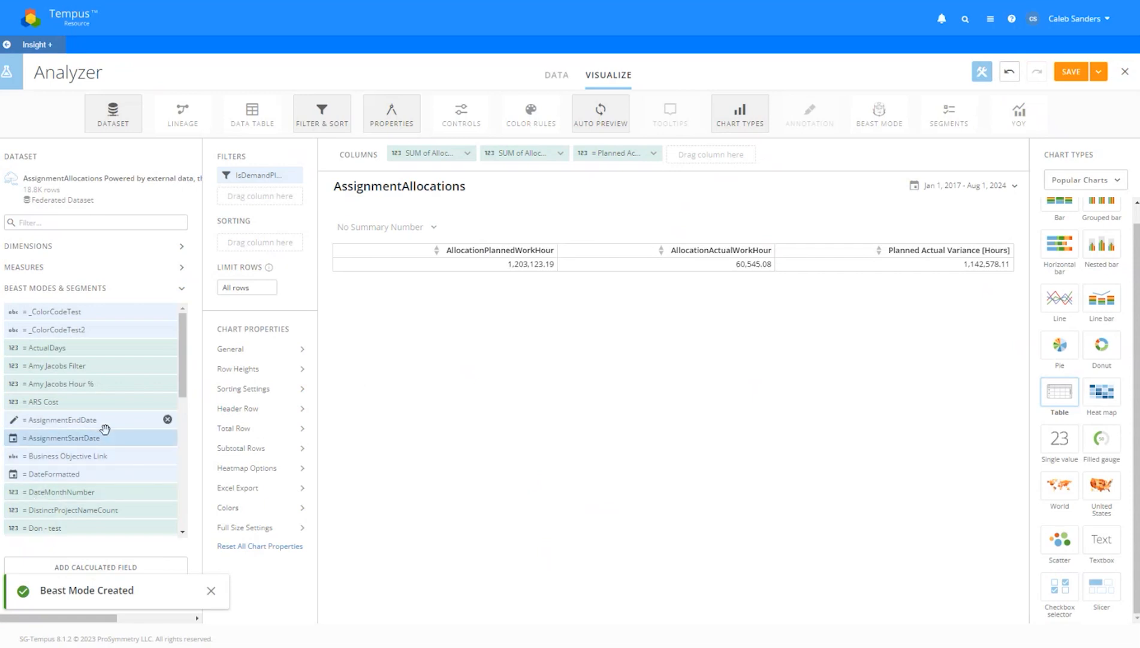
Drag the hour-share Beast Mode into the table as its first column
{"action": "left_click_drag", "start_coordinate": [186, 382], "coordinate": [174, 454]}
{"action": "scroll", "coordinate": [168, 447], "scroll_direction": "up", "scroll_amount": 4}
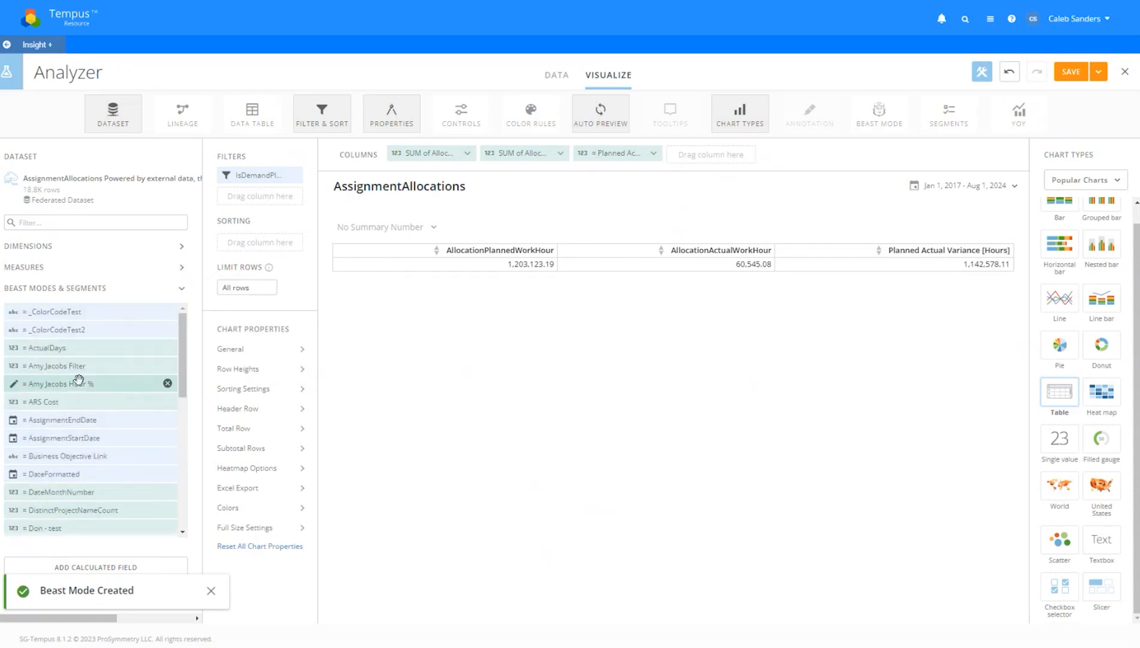
{"action": "mouse_move", "coordinate": [78, 383]}
{"action": "left_click_drag", "start_coordinate": [78, 383], "coordinate": [420, 154]}
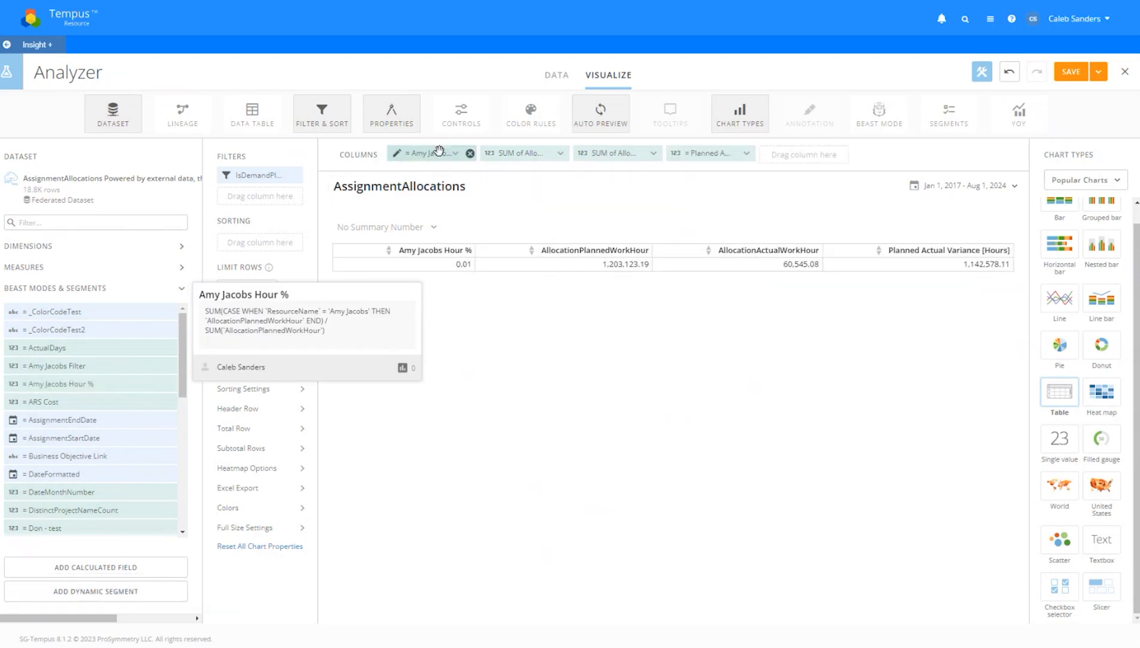
Format the hour-share column as a Number with more decimal places, showing 0.011945
{"action": "left_click", "coordinate": [466, 153]}
{"action": "left_click", "coordinate": [440, 264]}
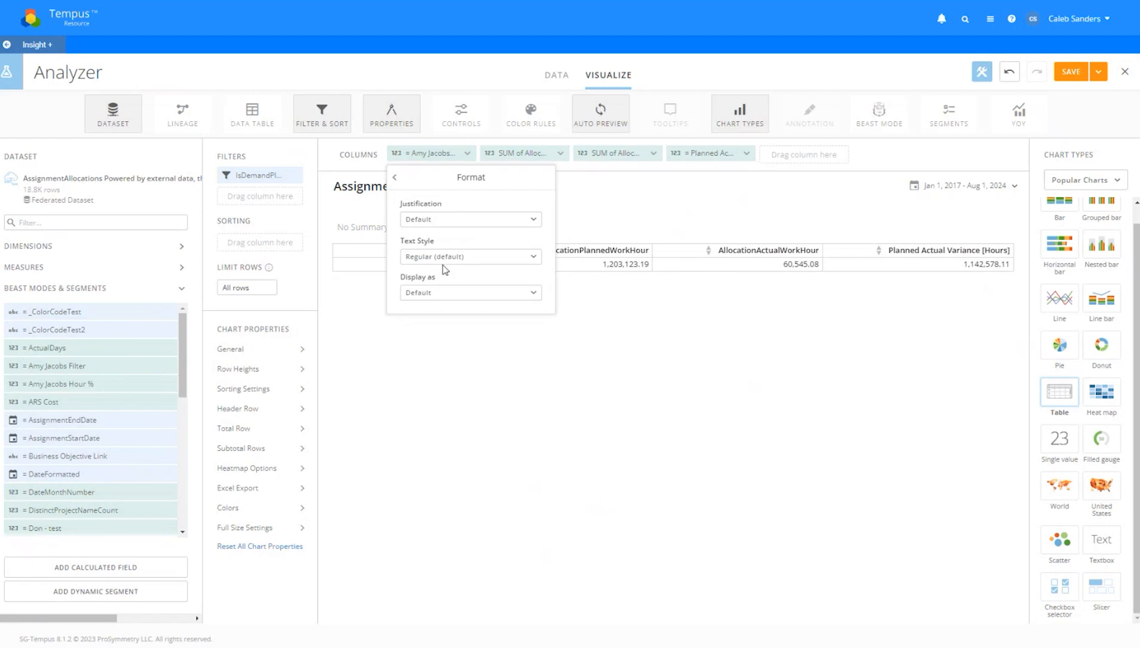
{"action": "left_click", "coordinate": [446, 292]}
{"action": "left_click", "coordinate": [450, 333]}
{"action": "left_click", "coordinate": [460, 333]}
{"action": "left_click", "coordinate": [433, 459]}
{"action": "left_click", "coordinate": [603, 452]}
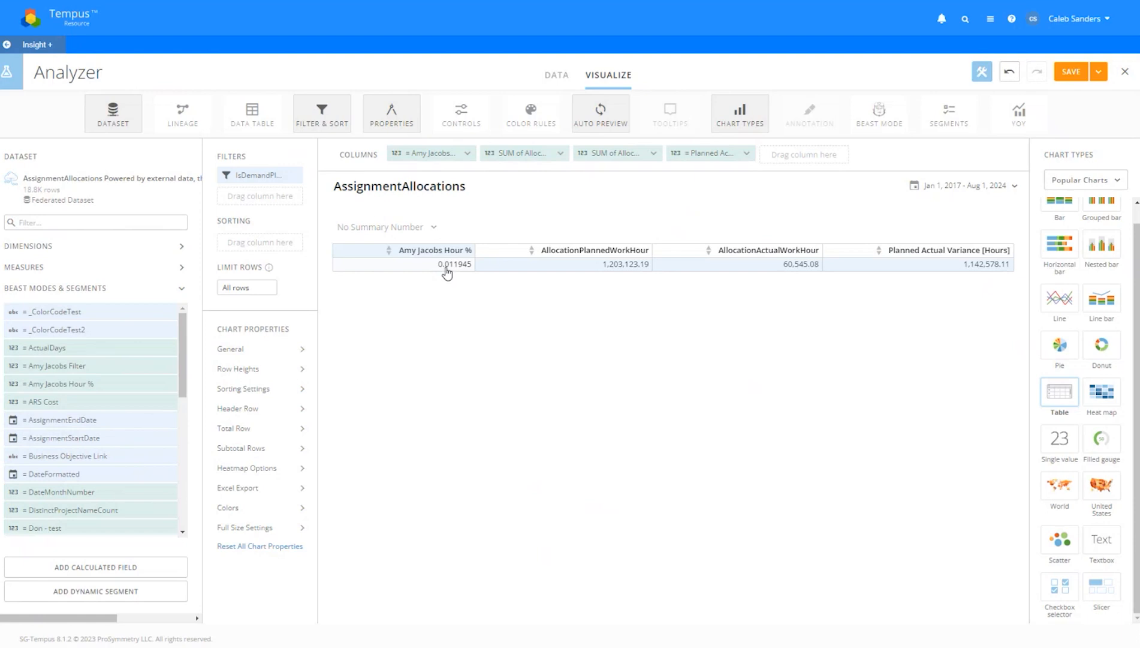
Launch Windows Calculator via the Run prompt and move it to the right
{"action": "key", "text": "super+r"}
{"action": "type", "text": "calc"}
{"action": "key", "text": "Return"}
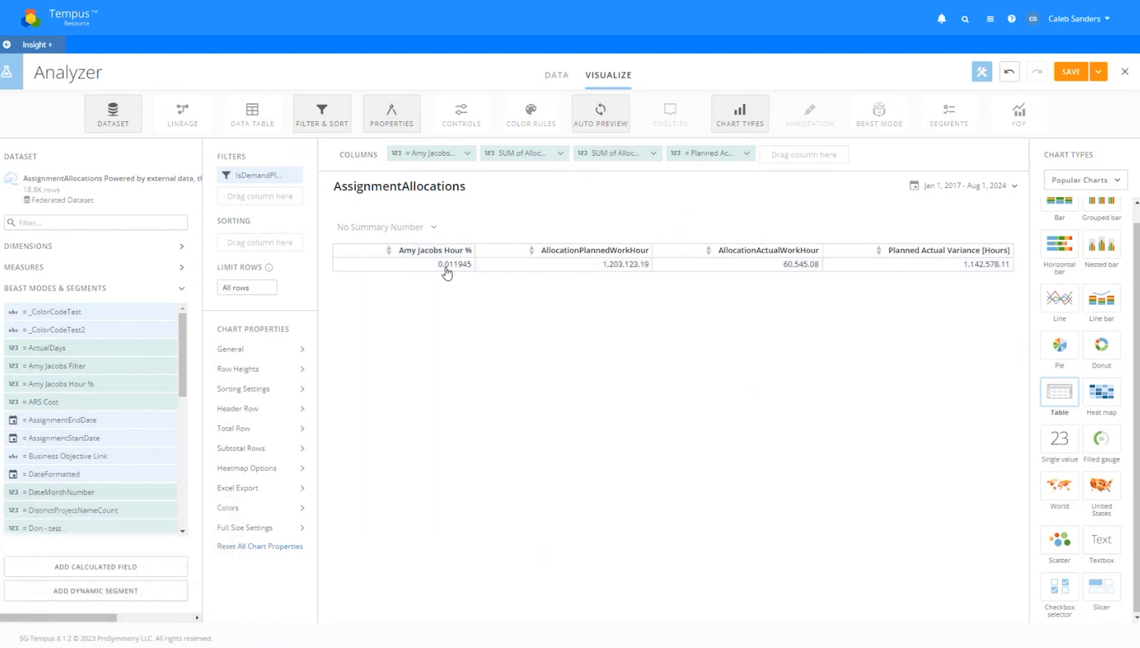
{"action": "left_click_drag", "start_coordinate": [626, 98], "coordinate": [842, 251]}
Calculate 14,300 ÷ 1,203,123 in Calculator, giving 0.0118857
{"action": "type", "text": "1203123"}
{"action": "key", "text": "slash"}
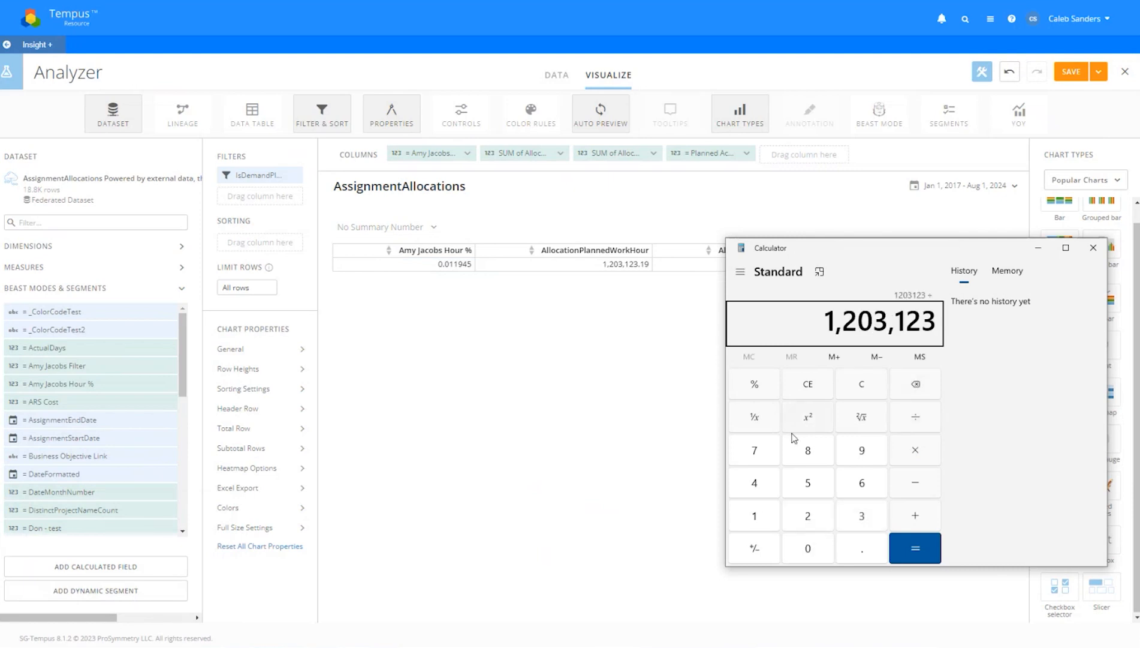
{"action": "left_click", "coordinate": [862, 389]}
{"action": "type", "text": "14"}
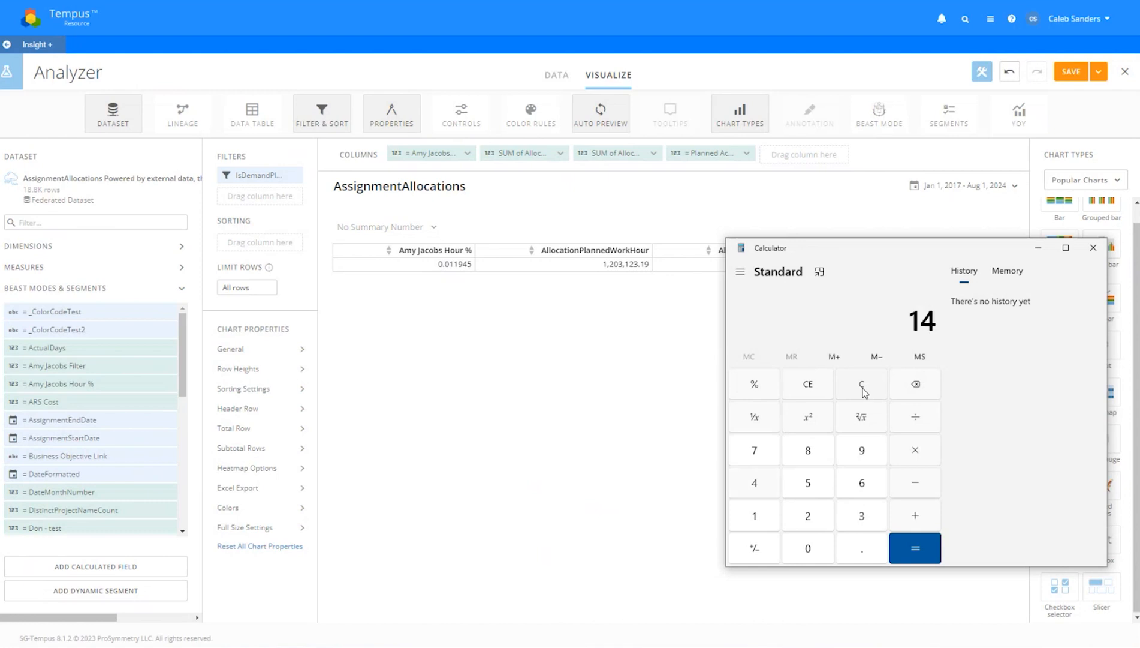
{"action": "type", "text": ",300"}
{"action": "key", "text": "slash"}
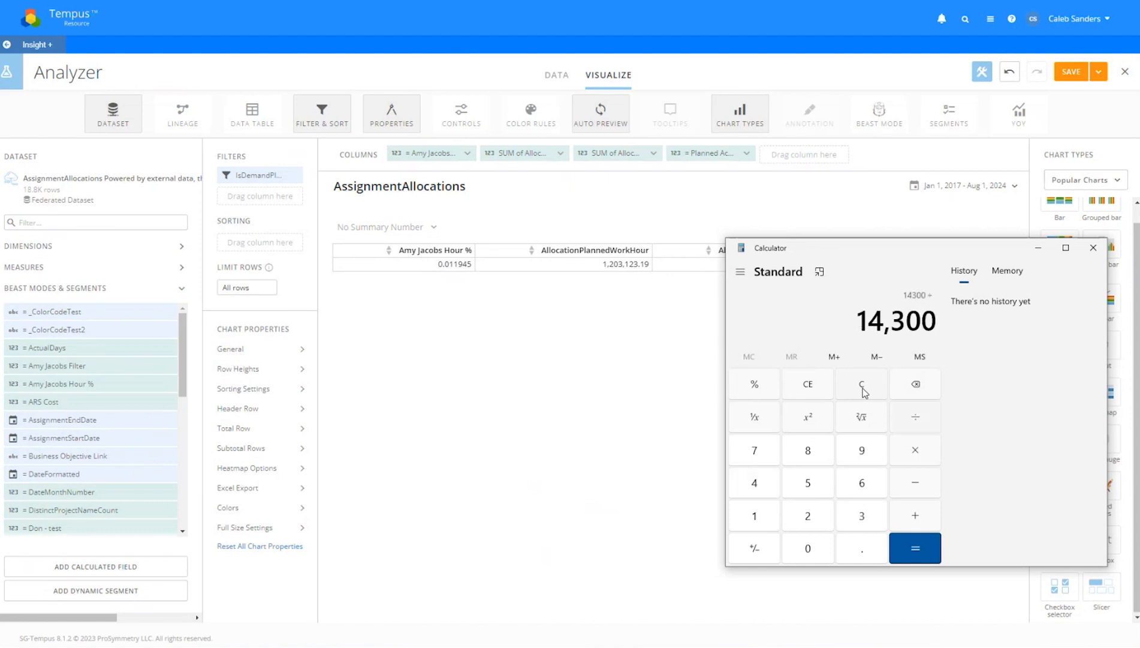
{"action": "type", "text": "1203123"}
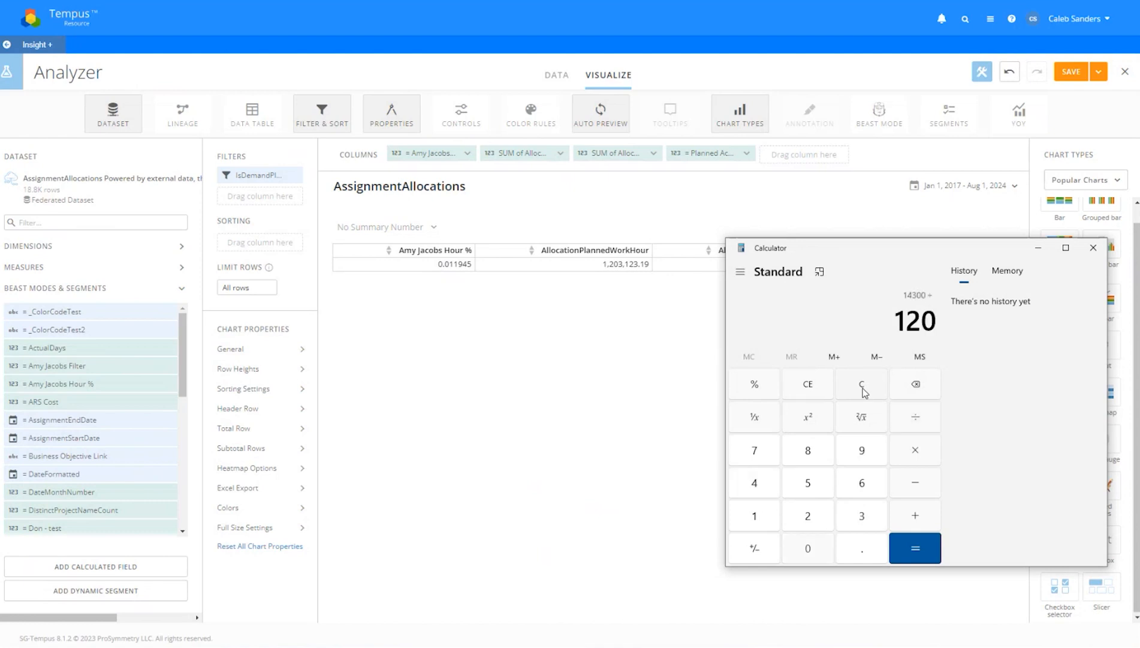
{"action": "key", "text": "Return"}
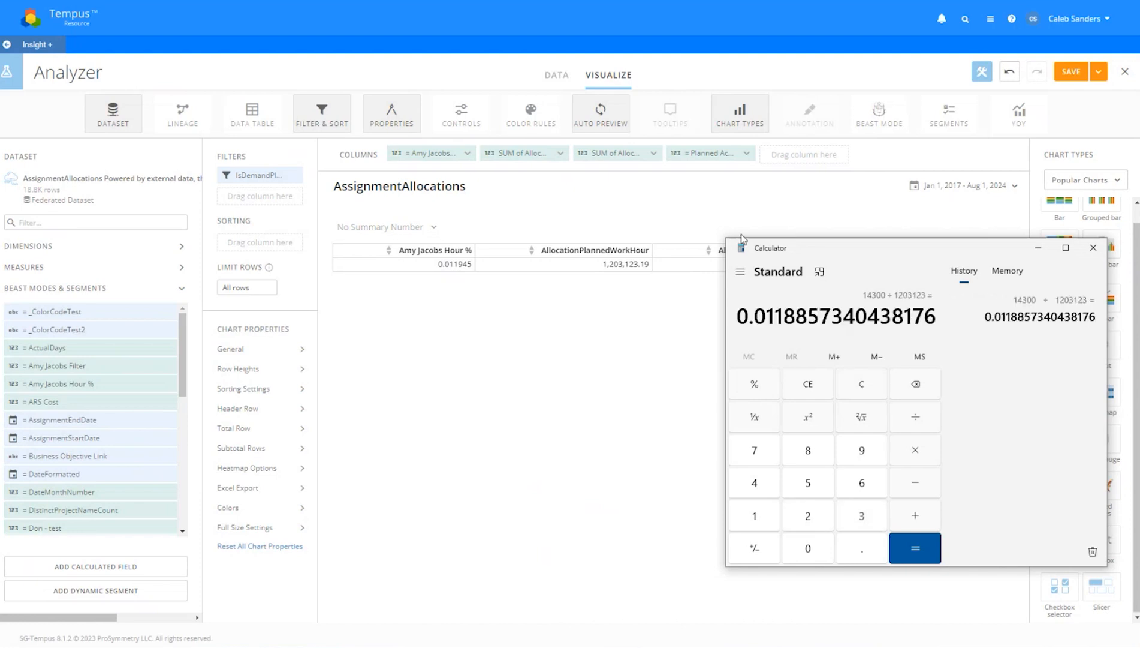
Compare the result with the table's planned work hour total, then close Calculator
{"action": "left_click_drag", "start_coordinate": [850, 253], "coordinate": [517, 296]}
{"action": "left_click", "coordinate": [646, 268]}
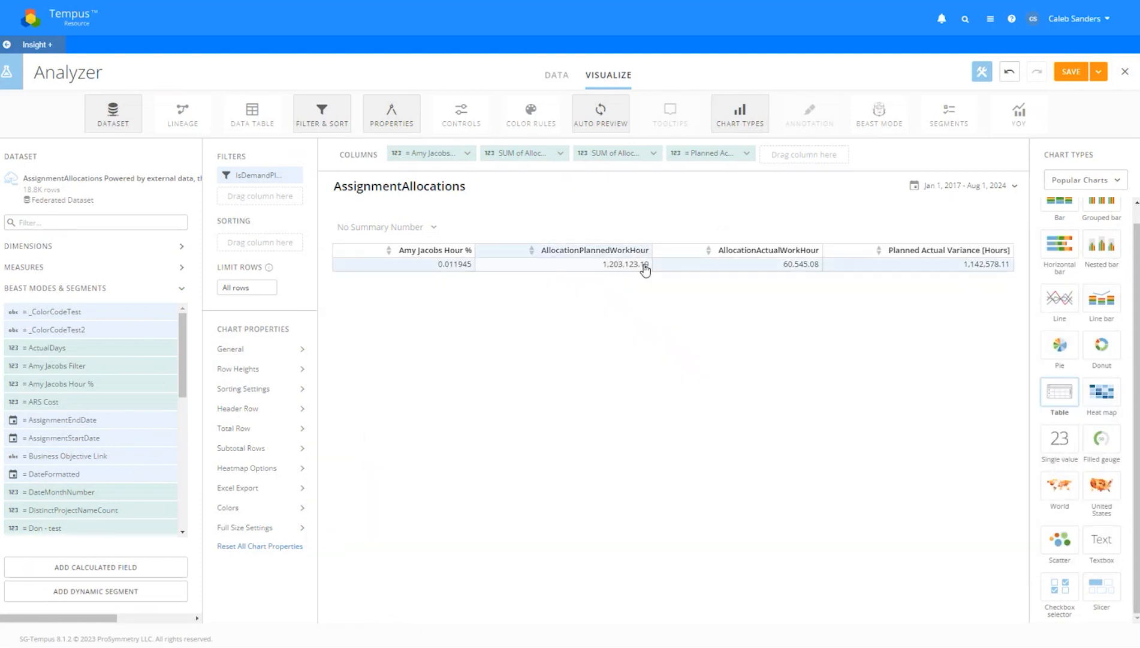
{"action": "key", "text": "alt+Tab"}
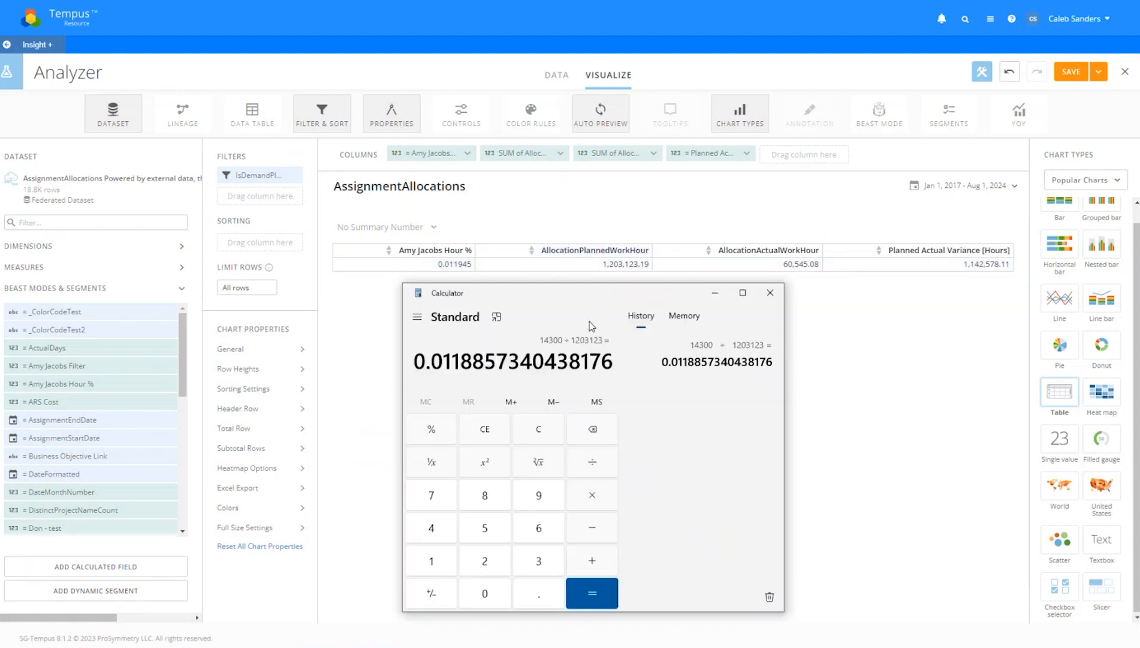
{"action": "left_click", "coordinate": [777, 293]}
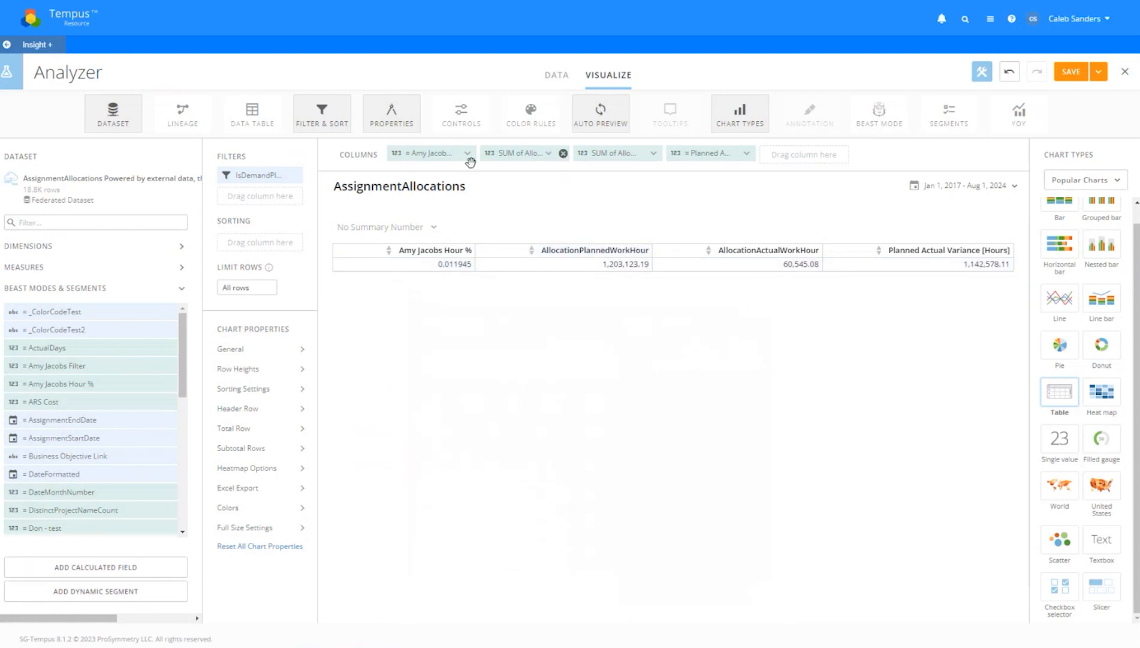
Reopen the hour-share Beast Mode and replace its resource-name condition with Department = Engineering
{"action": "left_click", "coordinate": [84, 364]}
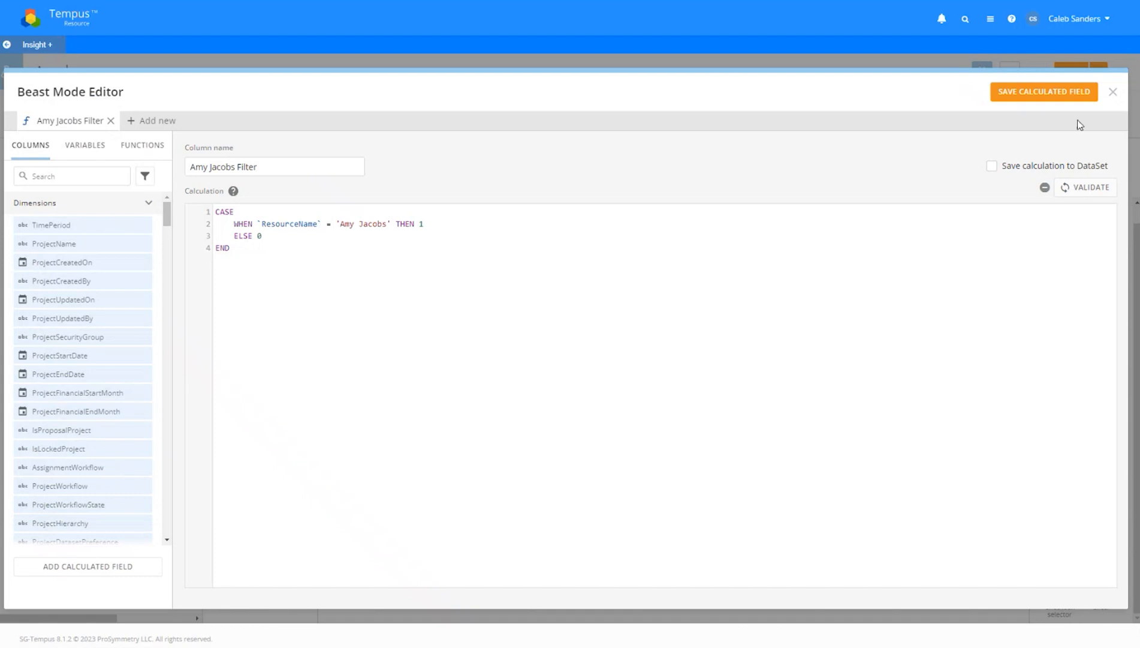
{"action": "left_click", "coordinate": [1113, 91]}
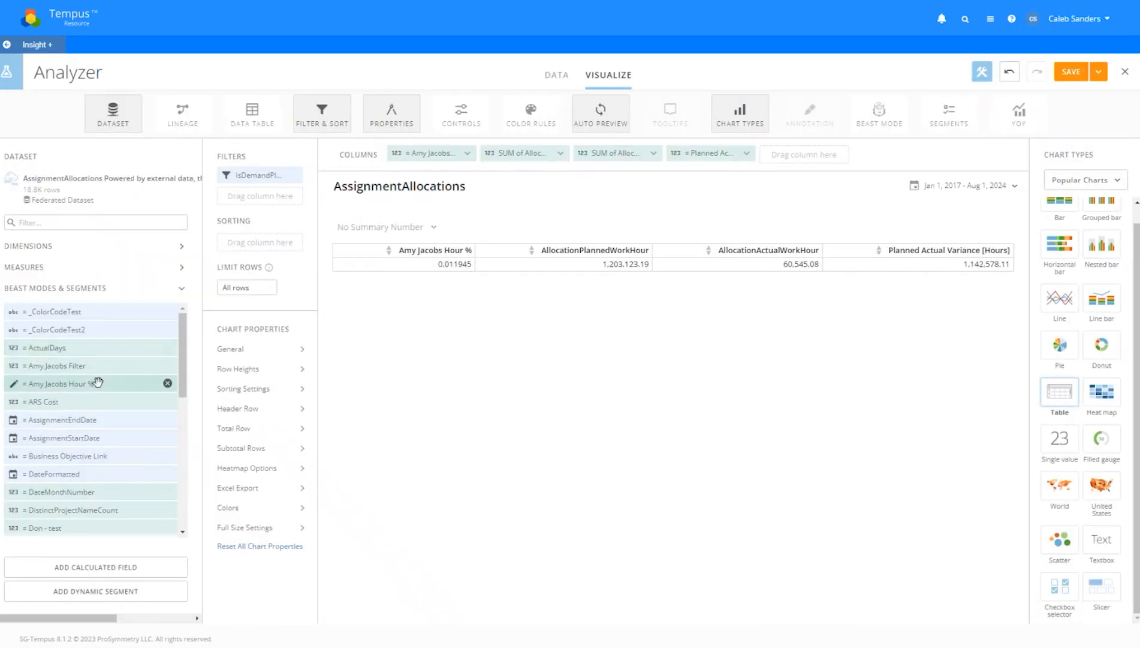
{"action": "left_click", "coordinate": [135, 373]}
{"action": "left_click_drag", "start_coordinate": [312, 245], "coordinate": [157, 200]}
{"action": "left_click", "coordinate": [262, 224]}
{"action": "left_click", "coordinate": [395, 293]}
{"action": "left_click_drag", "start_coordinate": [387, 260], "coordinate": [393, 225]}
{"action": "left_click", "coordinate": [238, 251]}
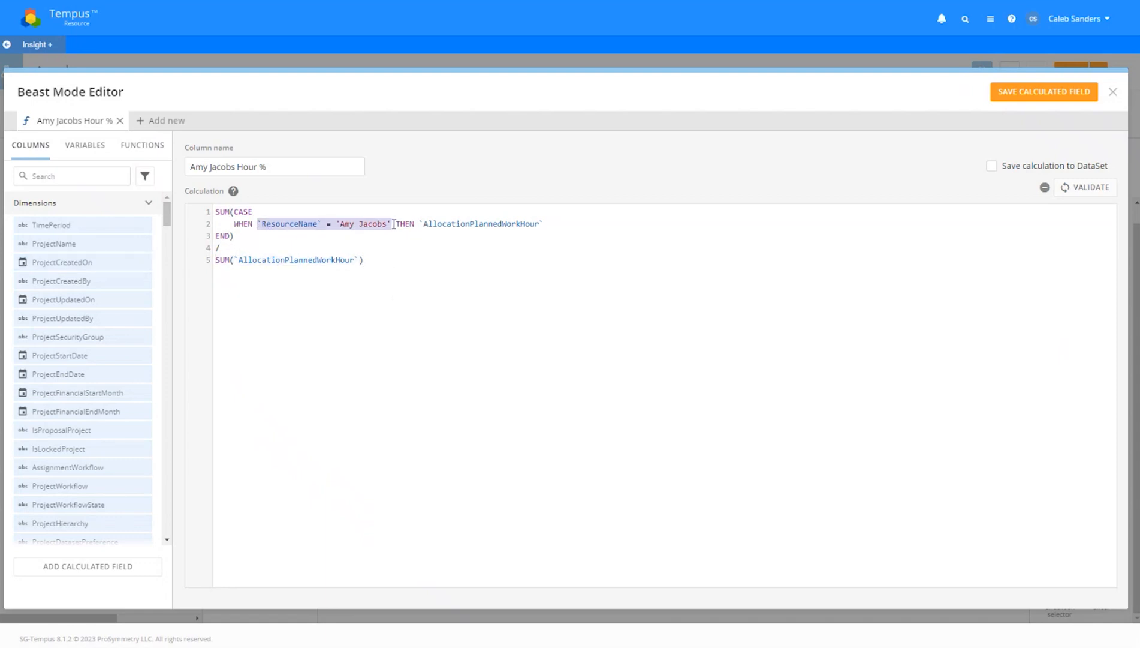
{"action": "type", "text": "Department = "}
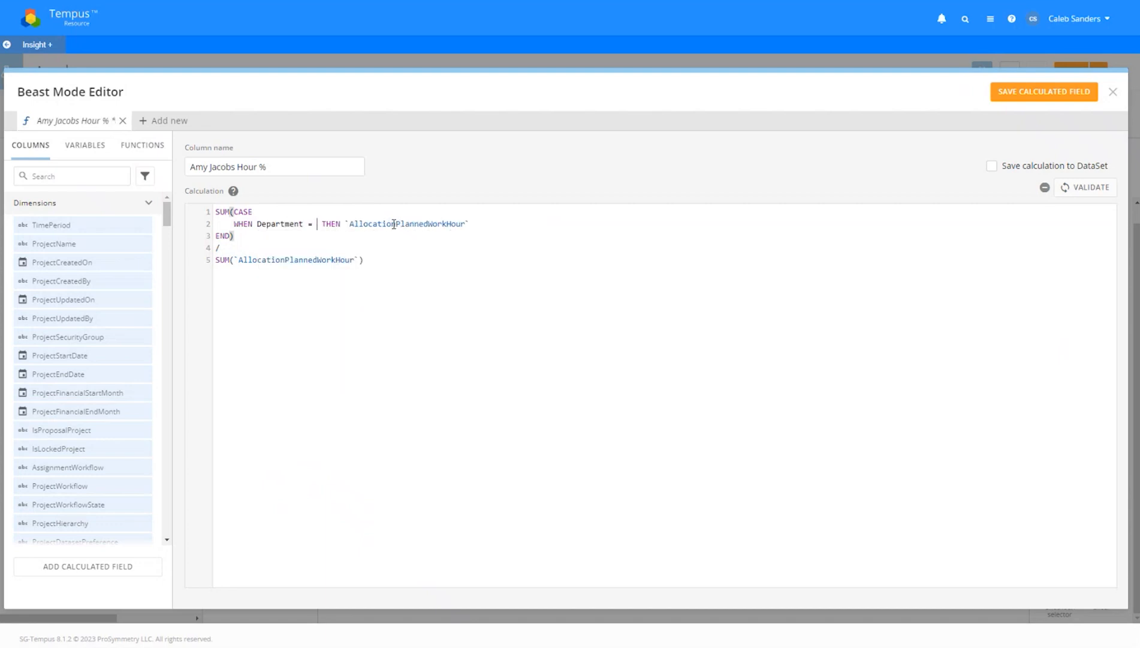
{"action": "type", "text": "Engineering"}
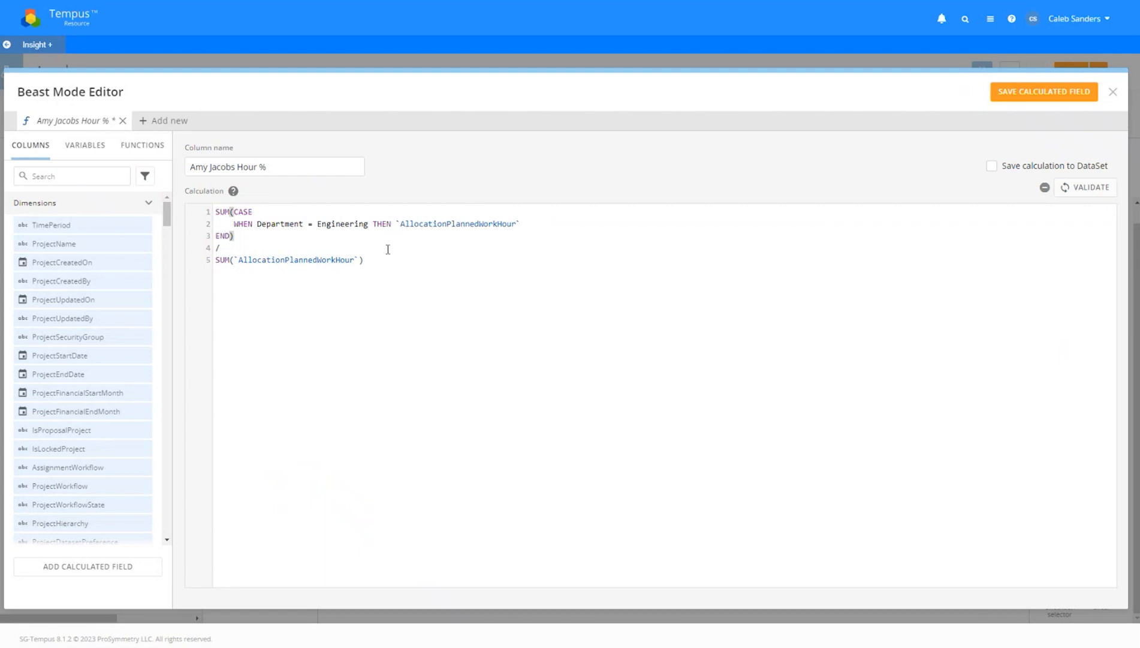
{"action": "left_click", "coordinate": [1110, 93]}
Close the Beast Mode editor without saving the Department = Engineering change
{"action": "left_click", "coordinate": [1029, 95]}
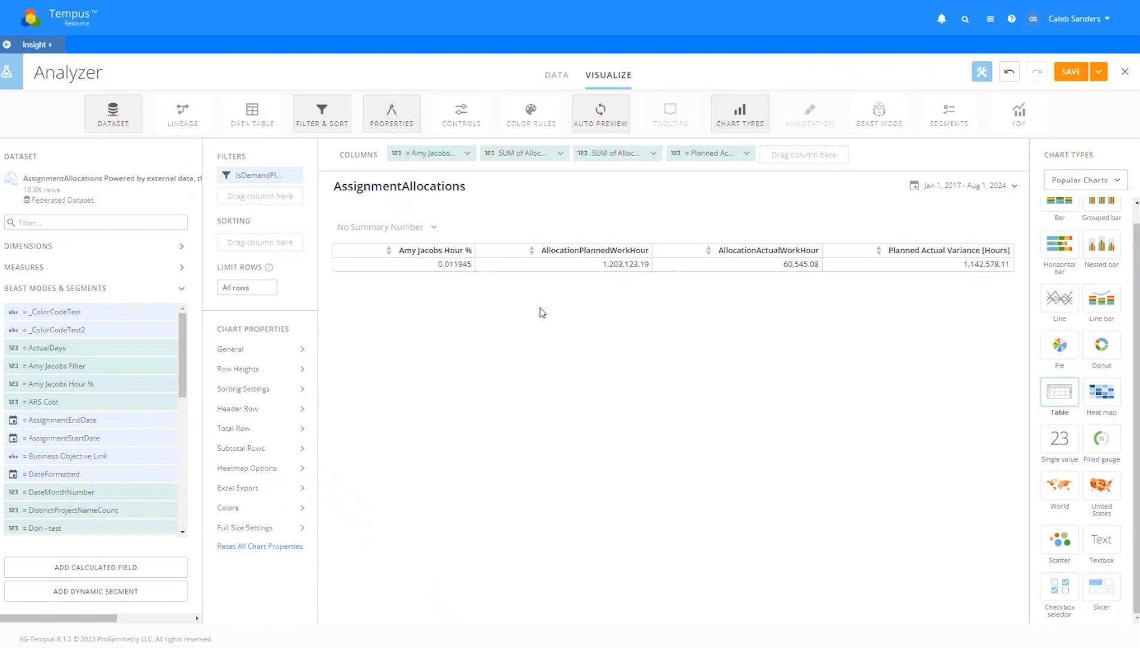
{"action": "left_click", "coordinate": [112, 563]}
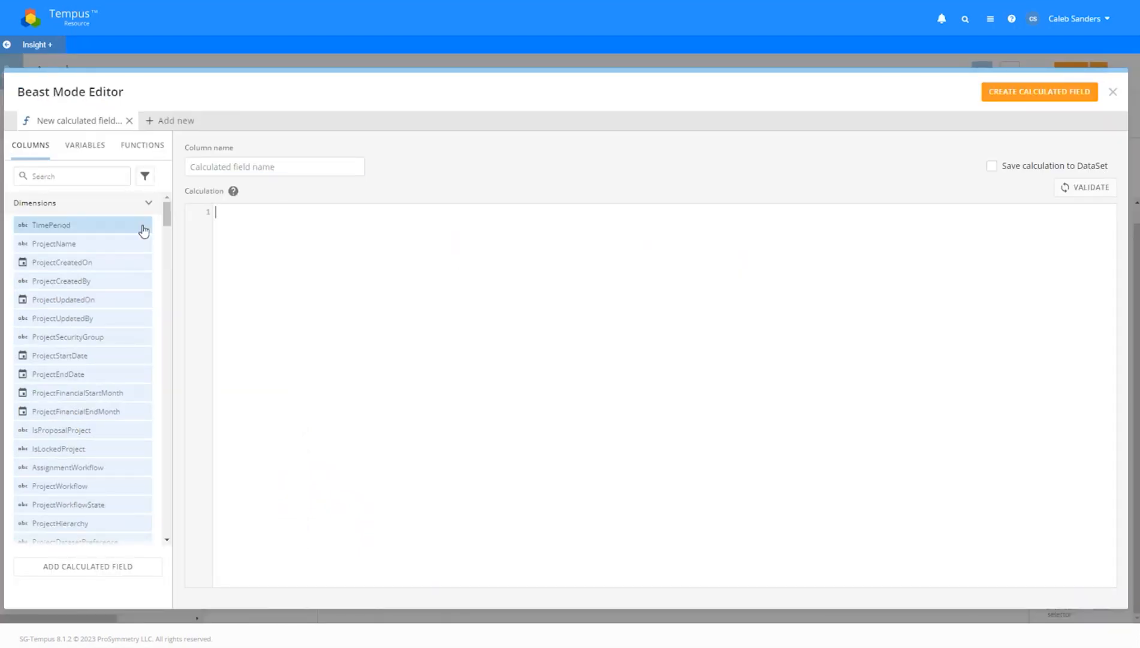
{"action": "left_click_drag", "start_coordinate": [167, 217], "coordinate": [468, 175]}
{"action": "left_click", "coordinate": [129, 147]}
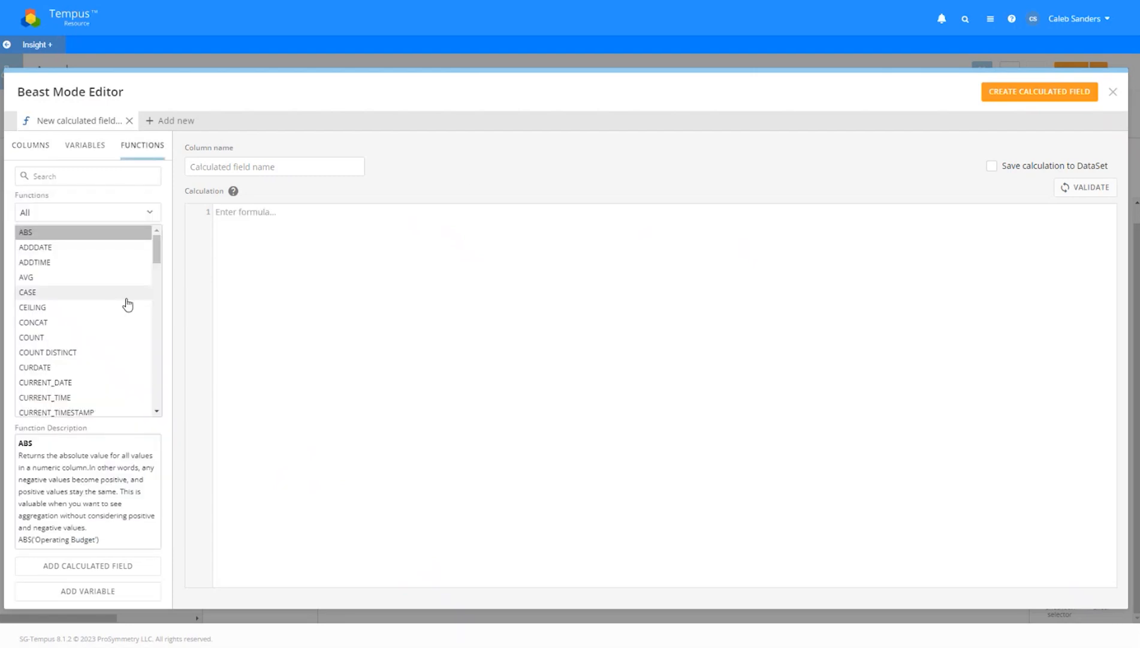
{"action": "left_click", "coordinate": [1114, 93]}
{"action": "left_click", "coordinate": [1123, 73]}
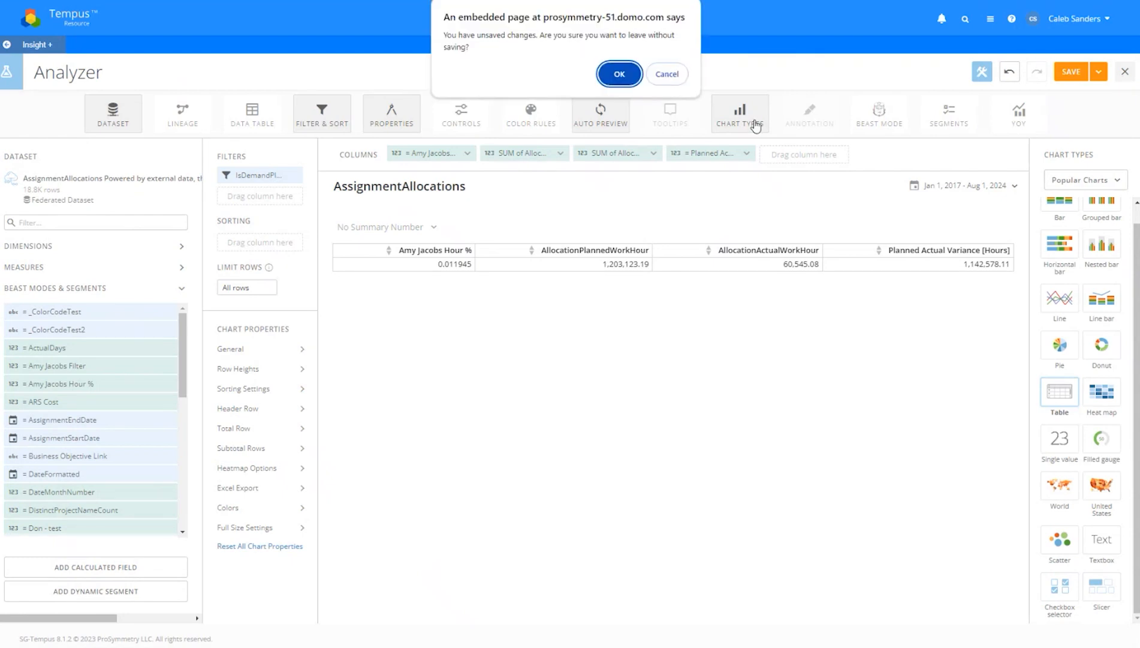